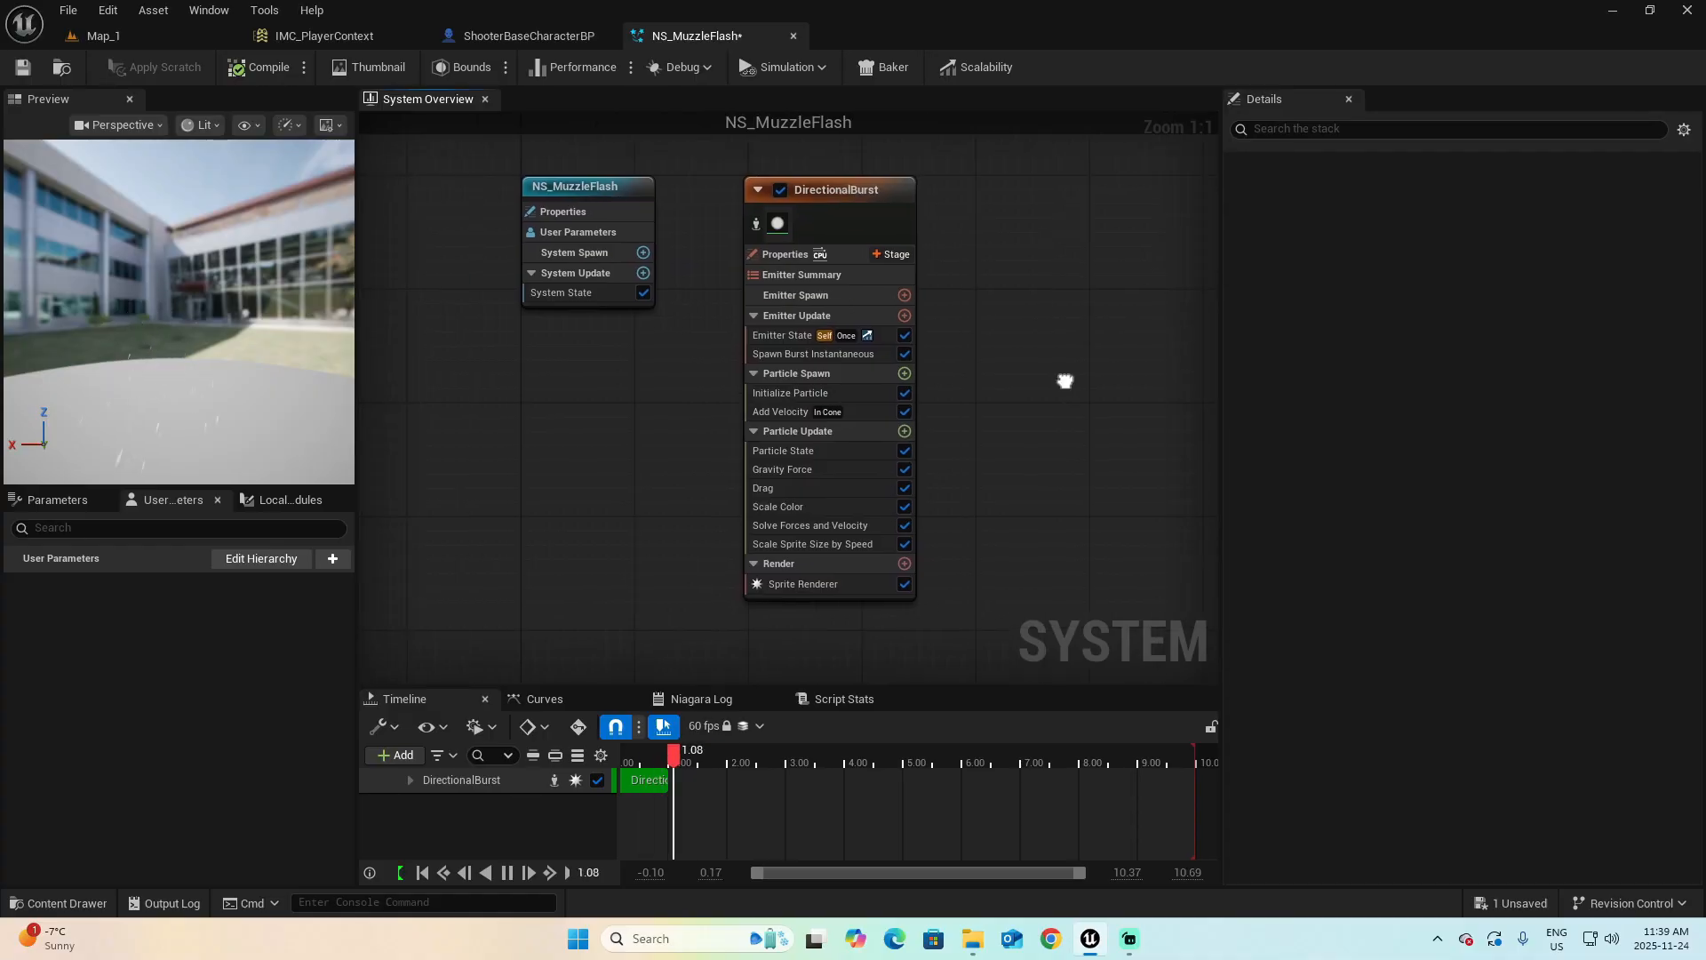
Examine the DirectionalBurst emitter's Scale Color module settings
{"action": "right_click", "coordinate": [930, 362]}
{"action": "left_click", "coordinate": [967, 394]}
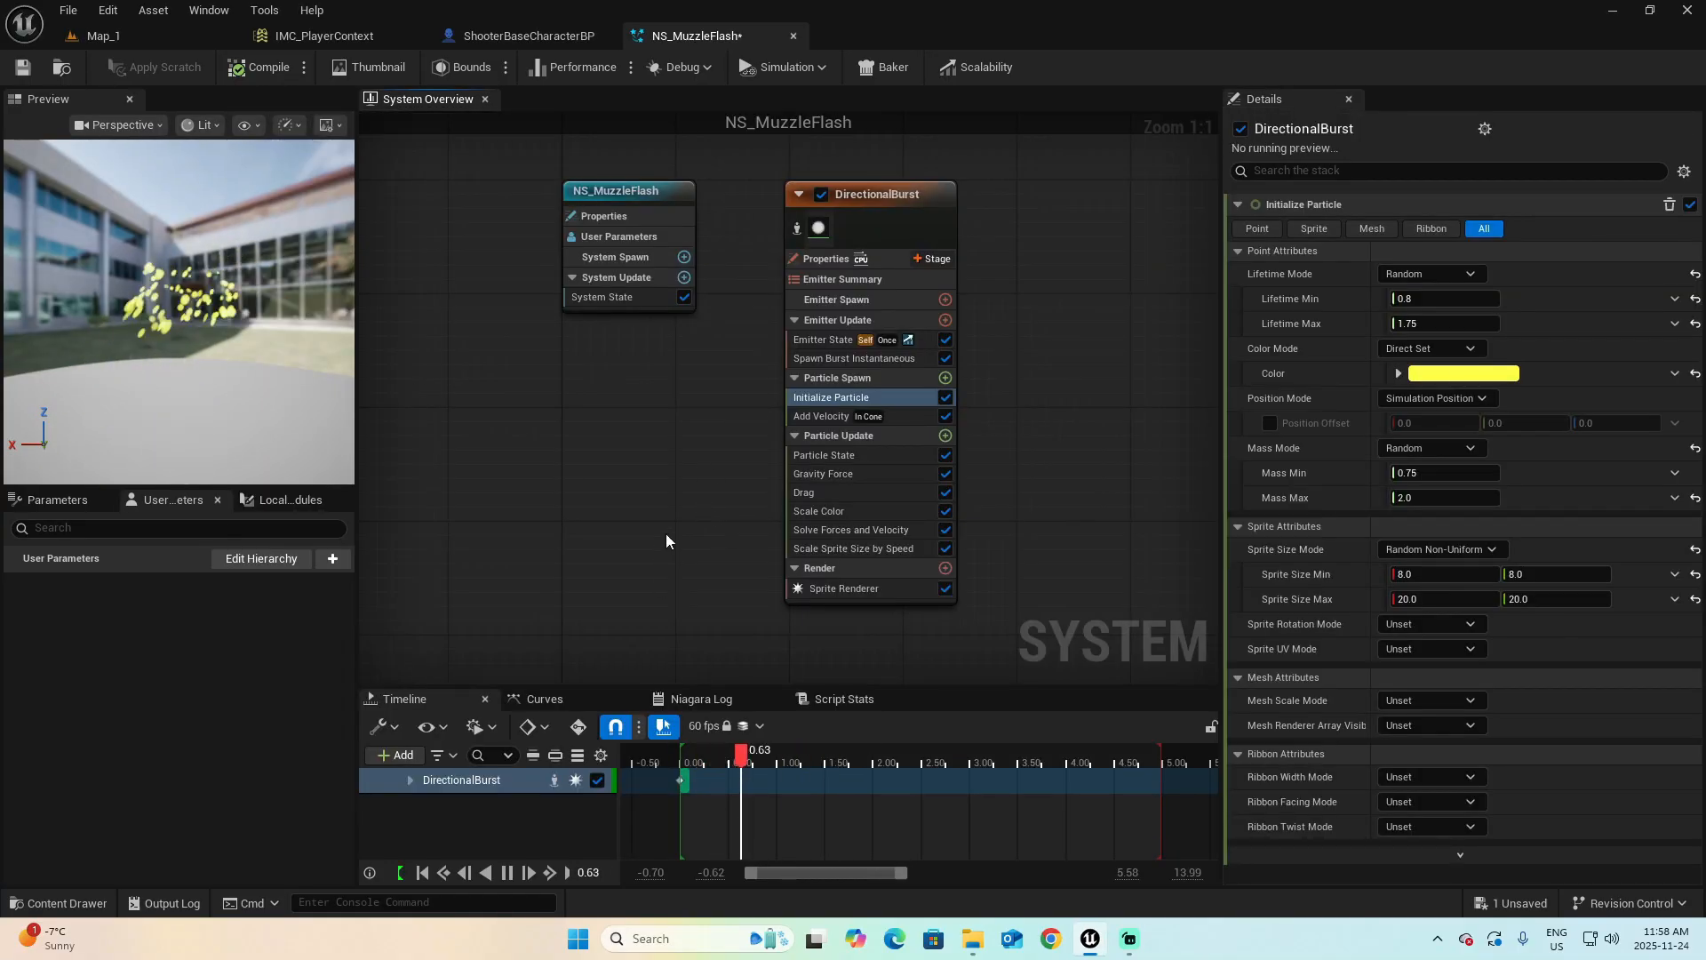
{"action": "left_click", "coordinate": [829, 509]}
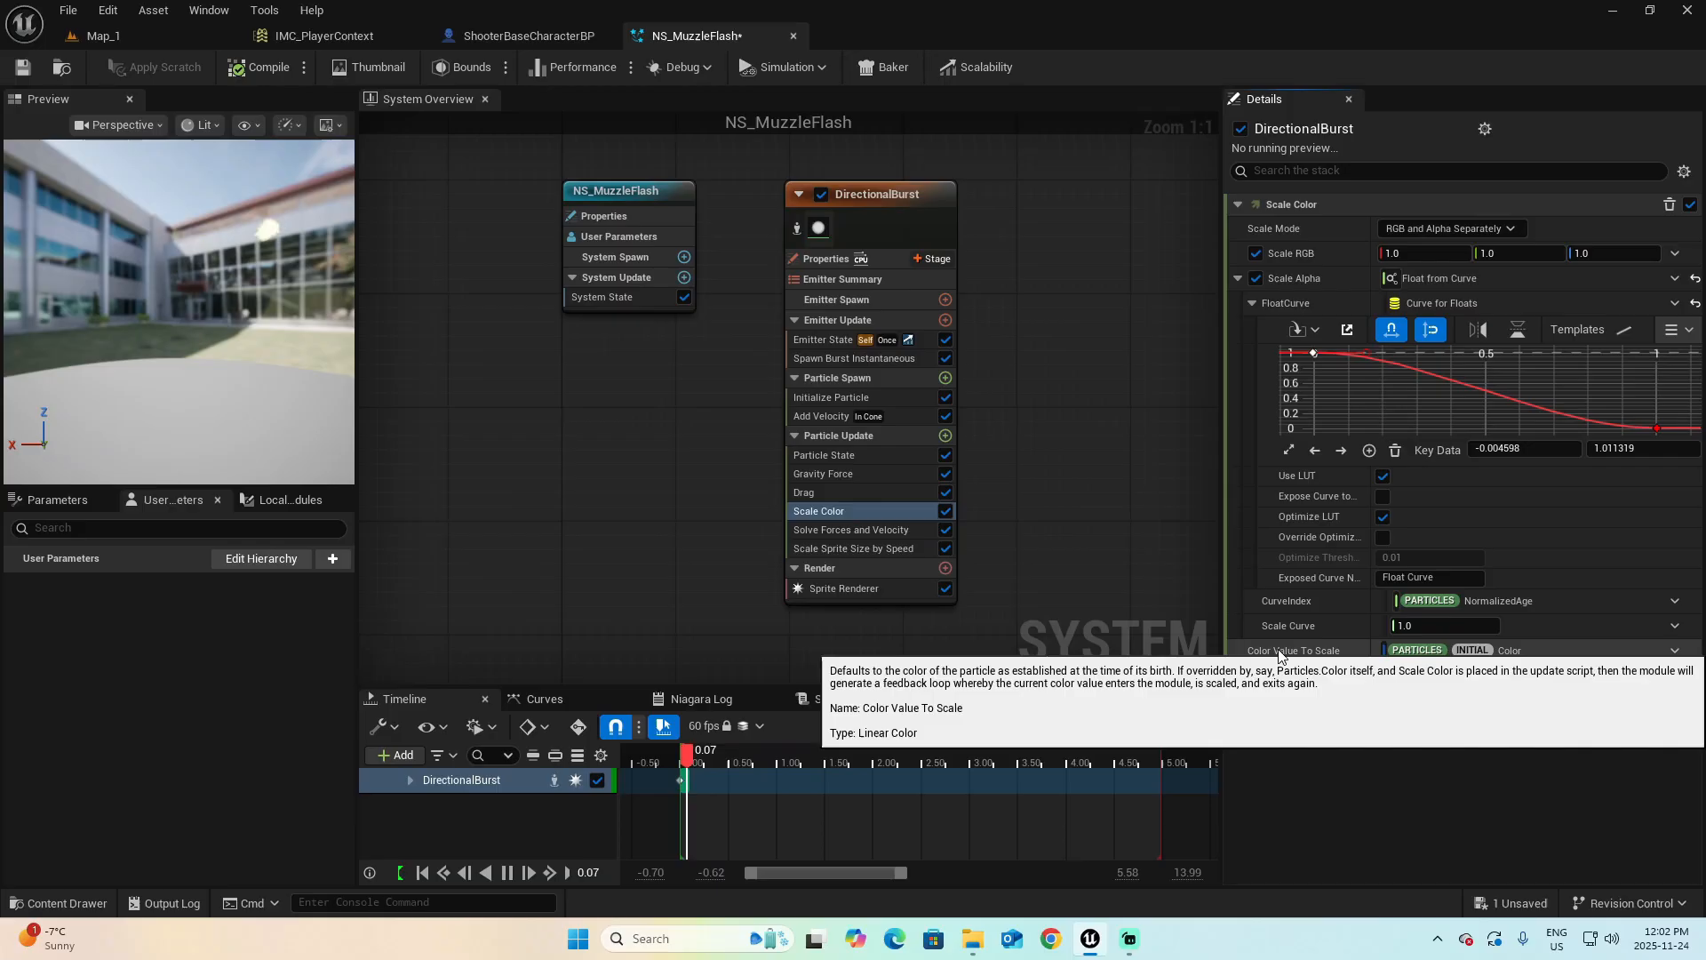
{"action": "left_click", "coordinate": [1587, 654]}
{"action": "left_click", "coordinate": [1389, 336]}
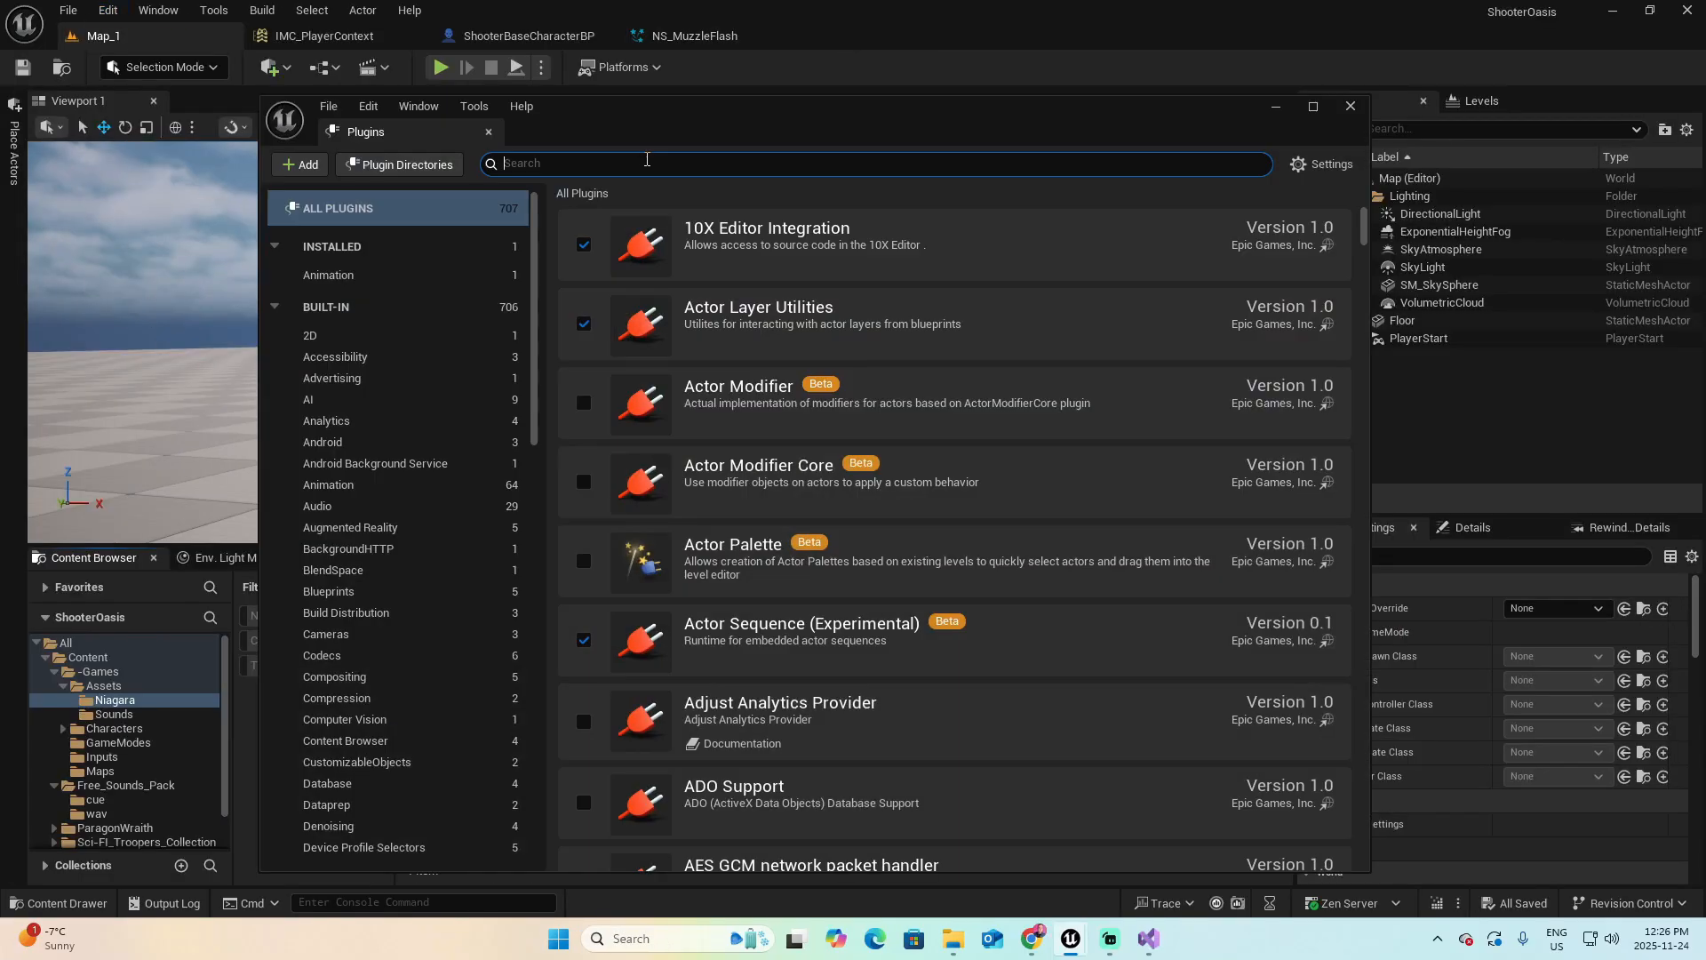
Search the plugins for niagara, and in Visual Studio add "Niagara" to PublicDependencyModuleNames in ShooterOasis.Build.cs and save the file
{"action": "type", "text": "niagara"}
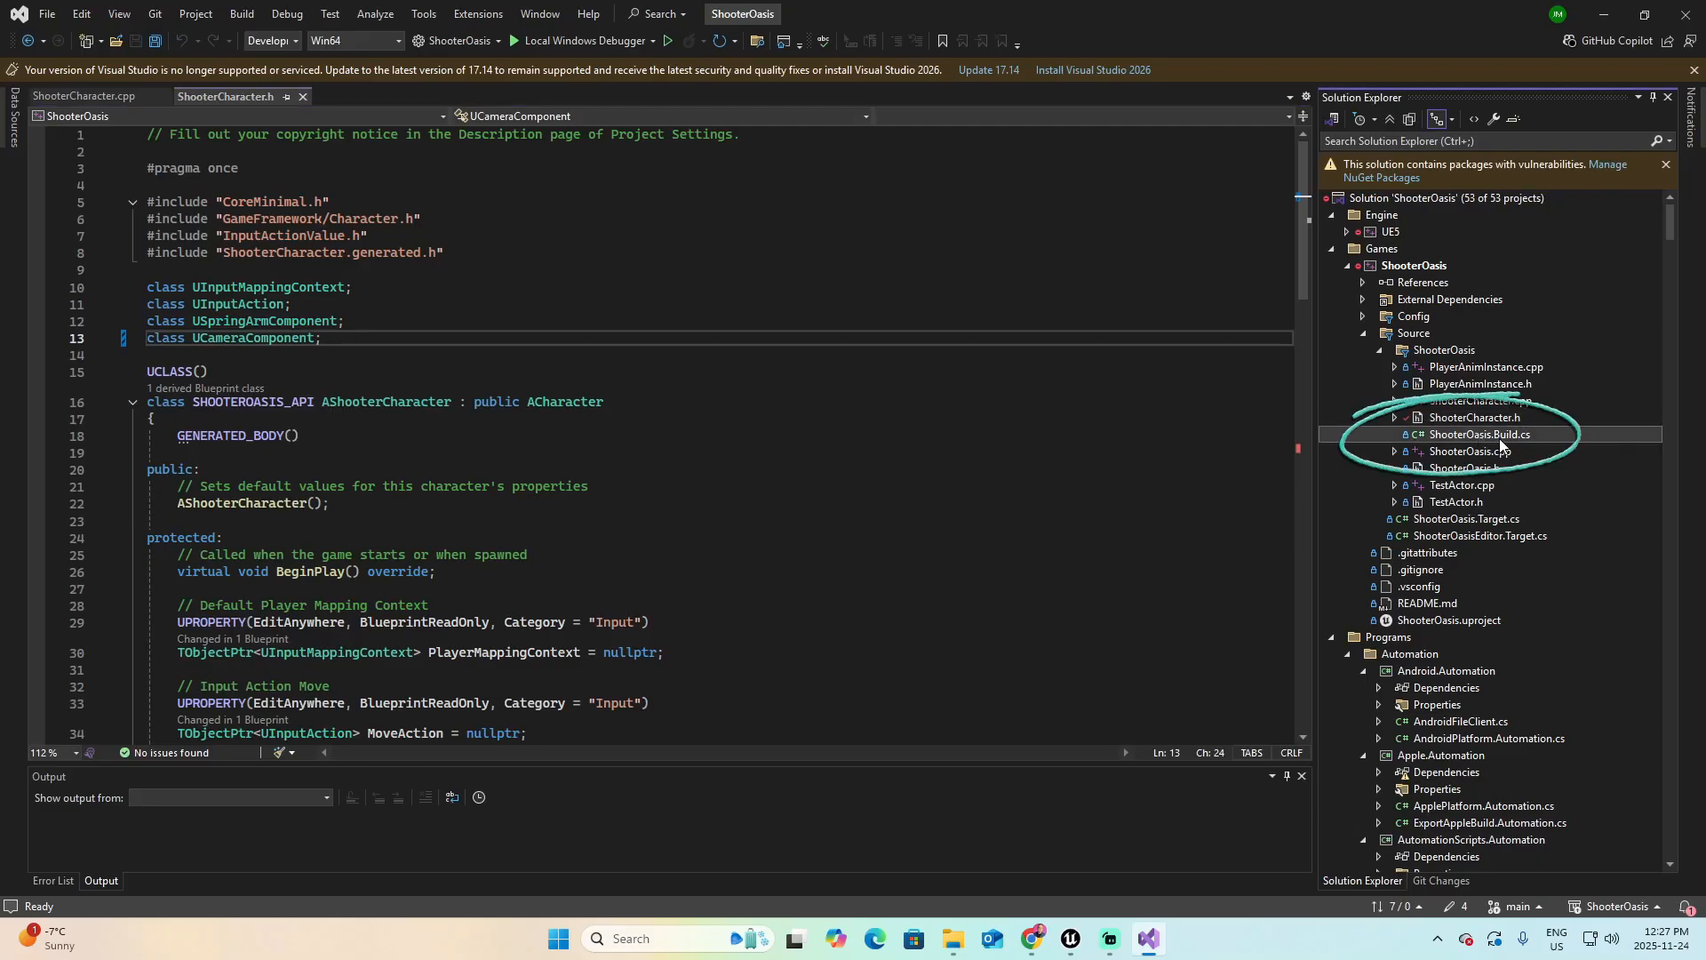
{"action": "double_click", "coordinate": [1479, 434]}
{"action": "type", "text": ", \"Niagara\""}
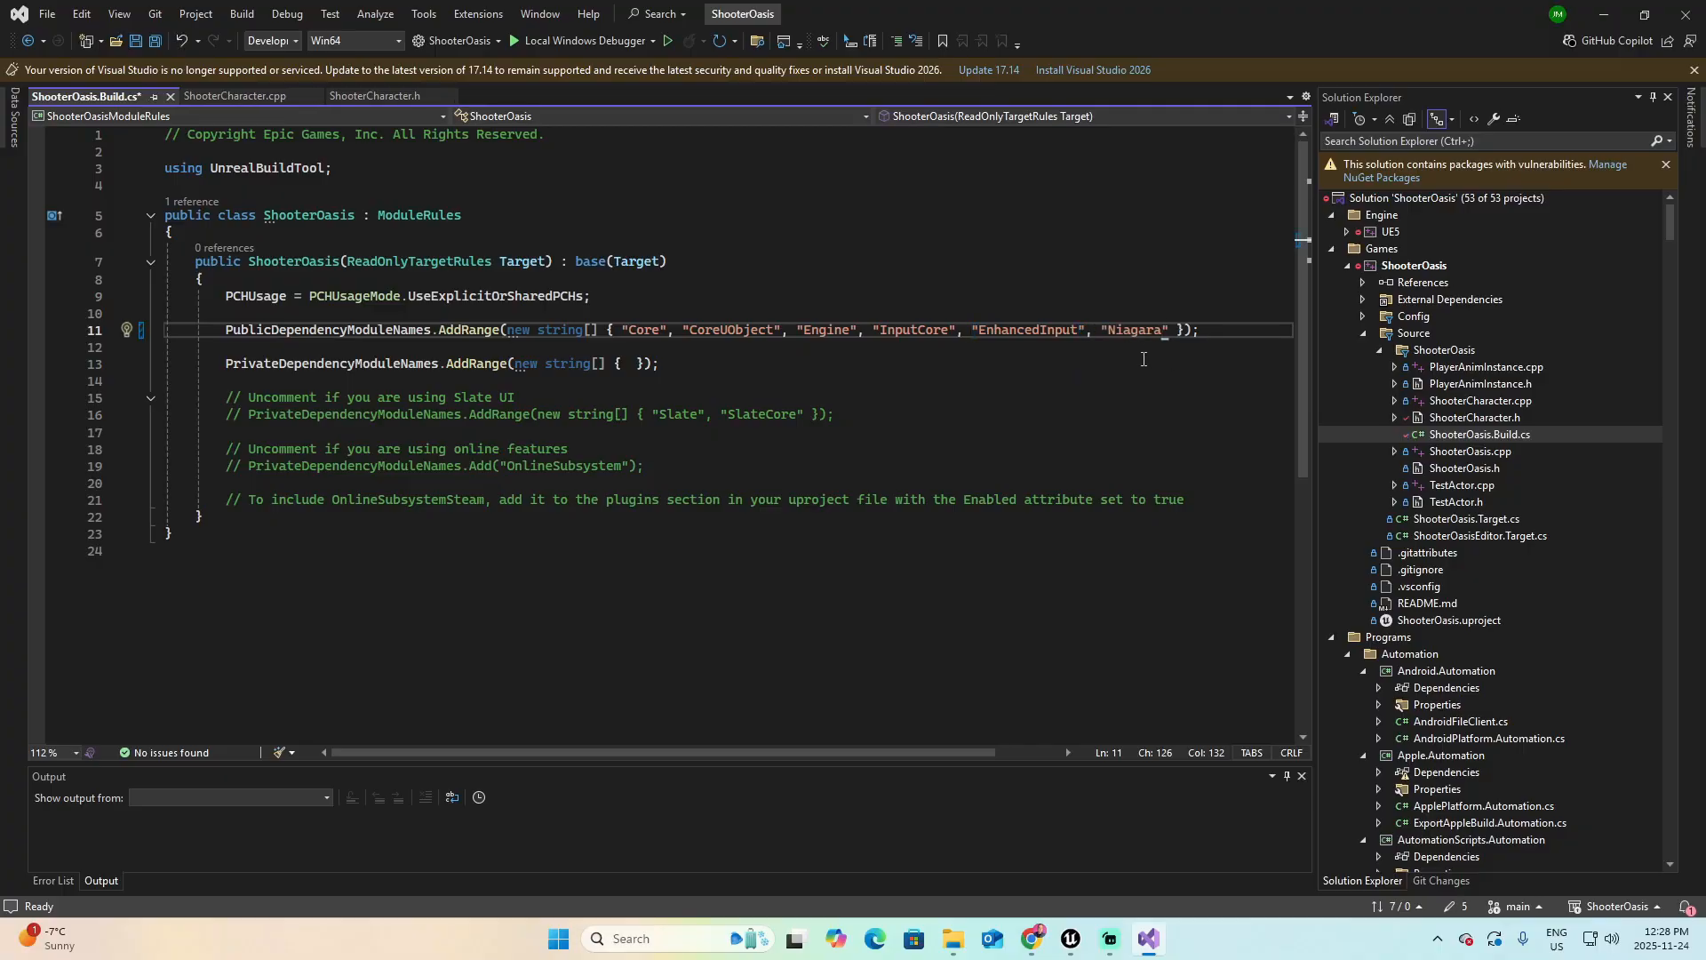
{"action": "left_click", "coordinate": [1143, 352]}
{"action": "left_click", "coordinate": [1145, 360]}
{"action": "key", "text": "ctrl+s"}
{"action": "left_click", "coordinate": [1687, 15]}
Stop the play session and create a folder named Niagara inside the Assets content folder
{"action": "right_click", "coordinate": [100, 661]}
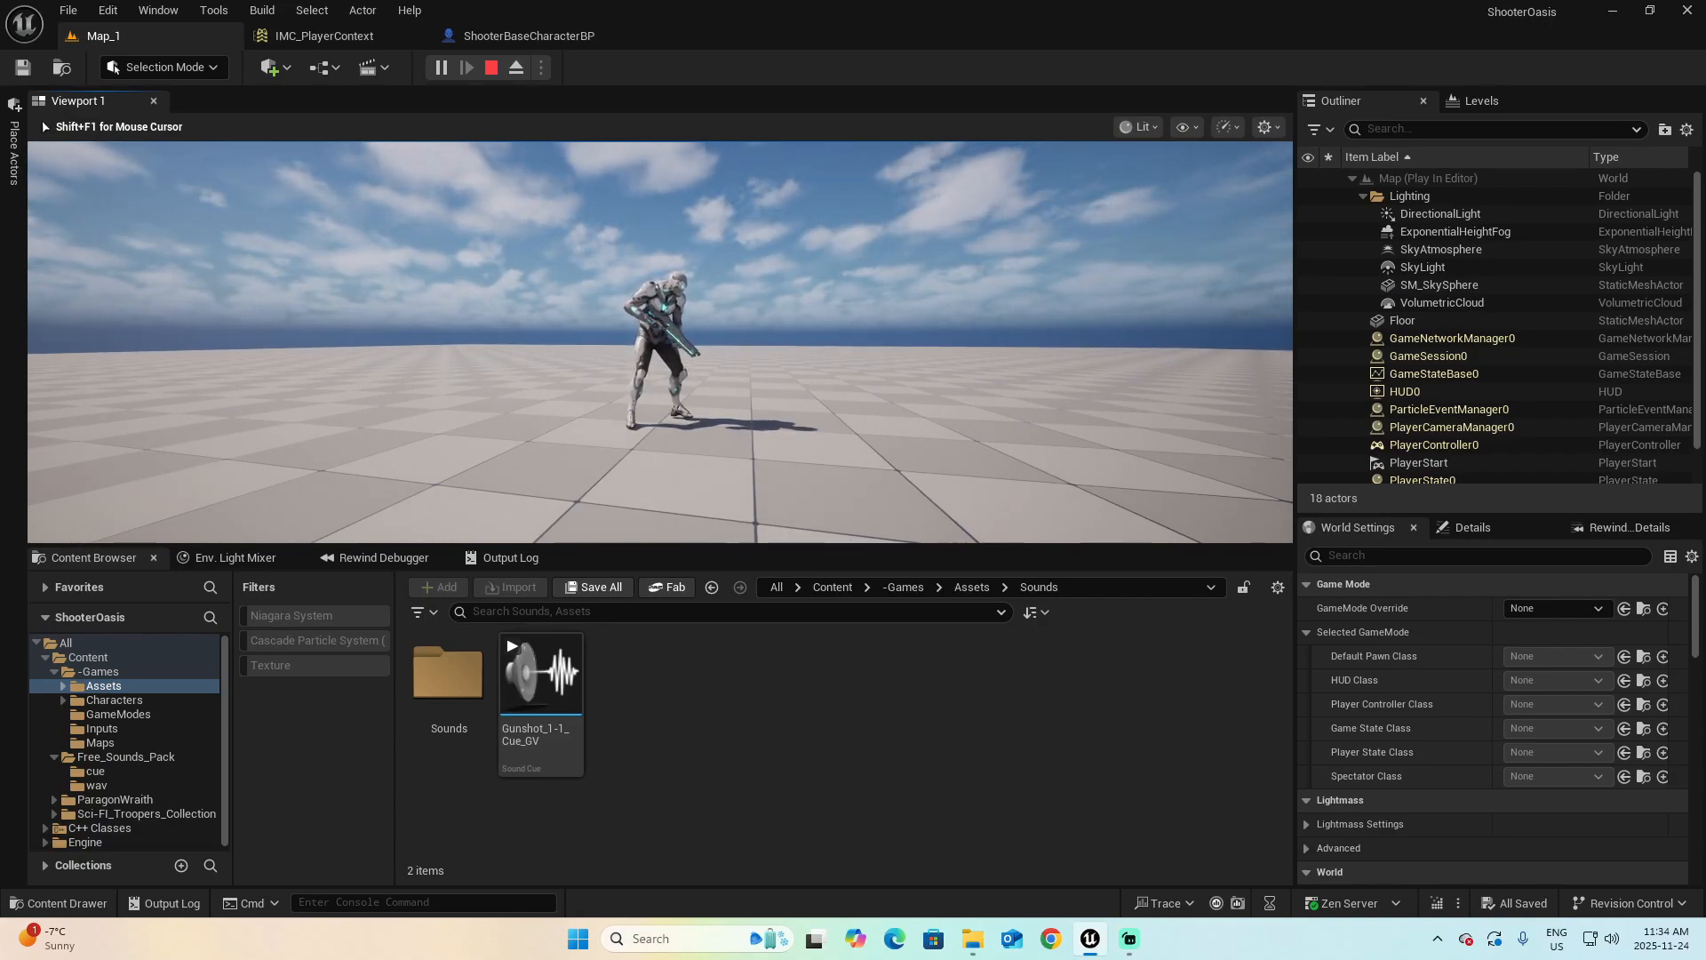
{"action": "key", "text": "Escape"}
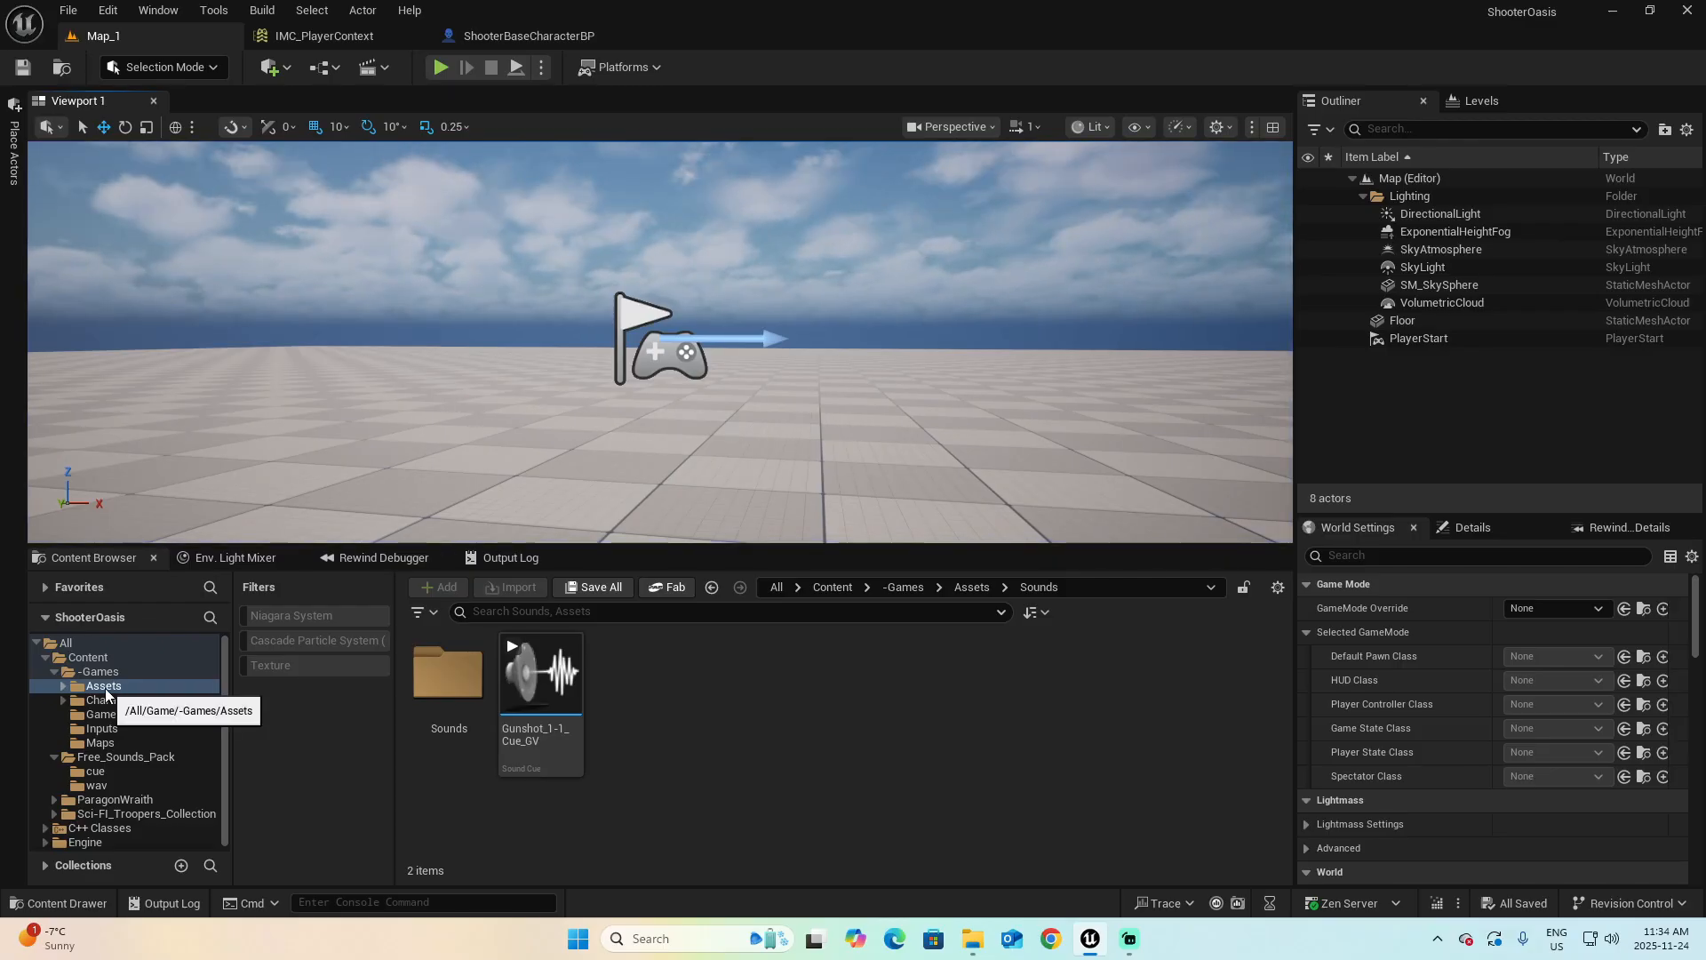
{"action": "left_click", "coordinate": [75, 690]}
{"action": "right_click", "coordinate": [573, 688]}
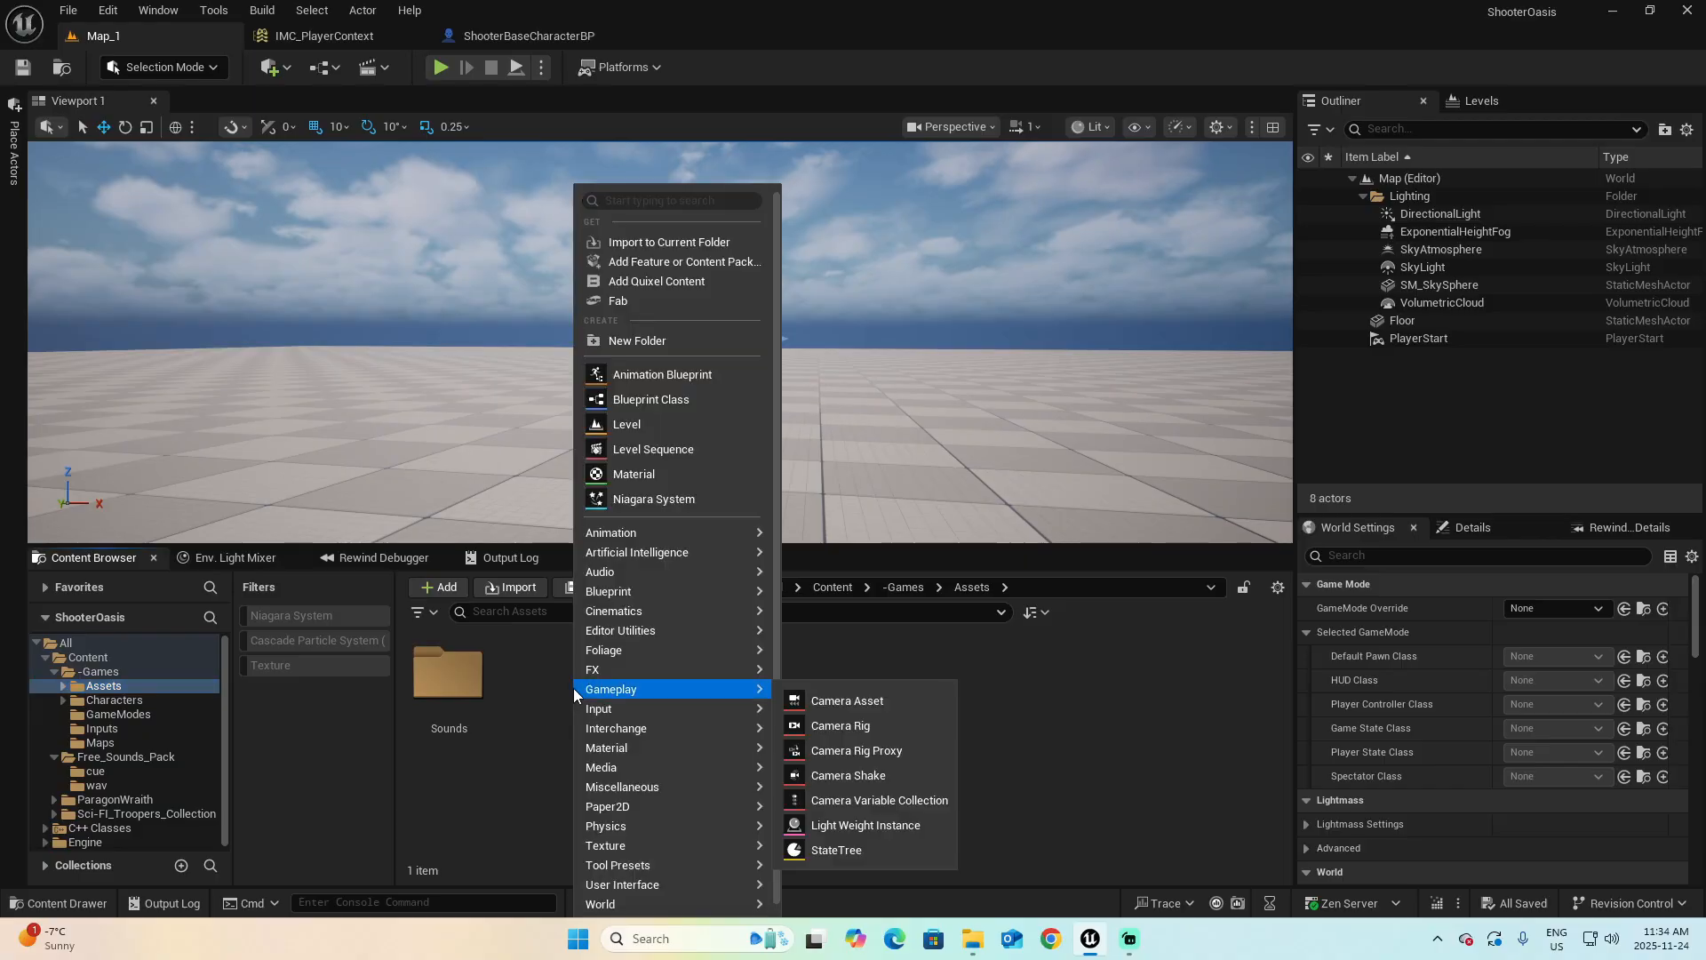
{"action": "left_click", "coordinate": [638, 342]}
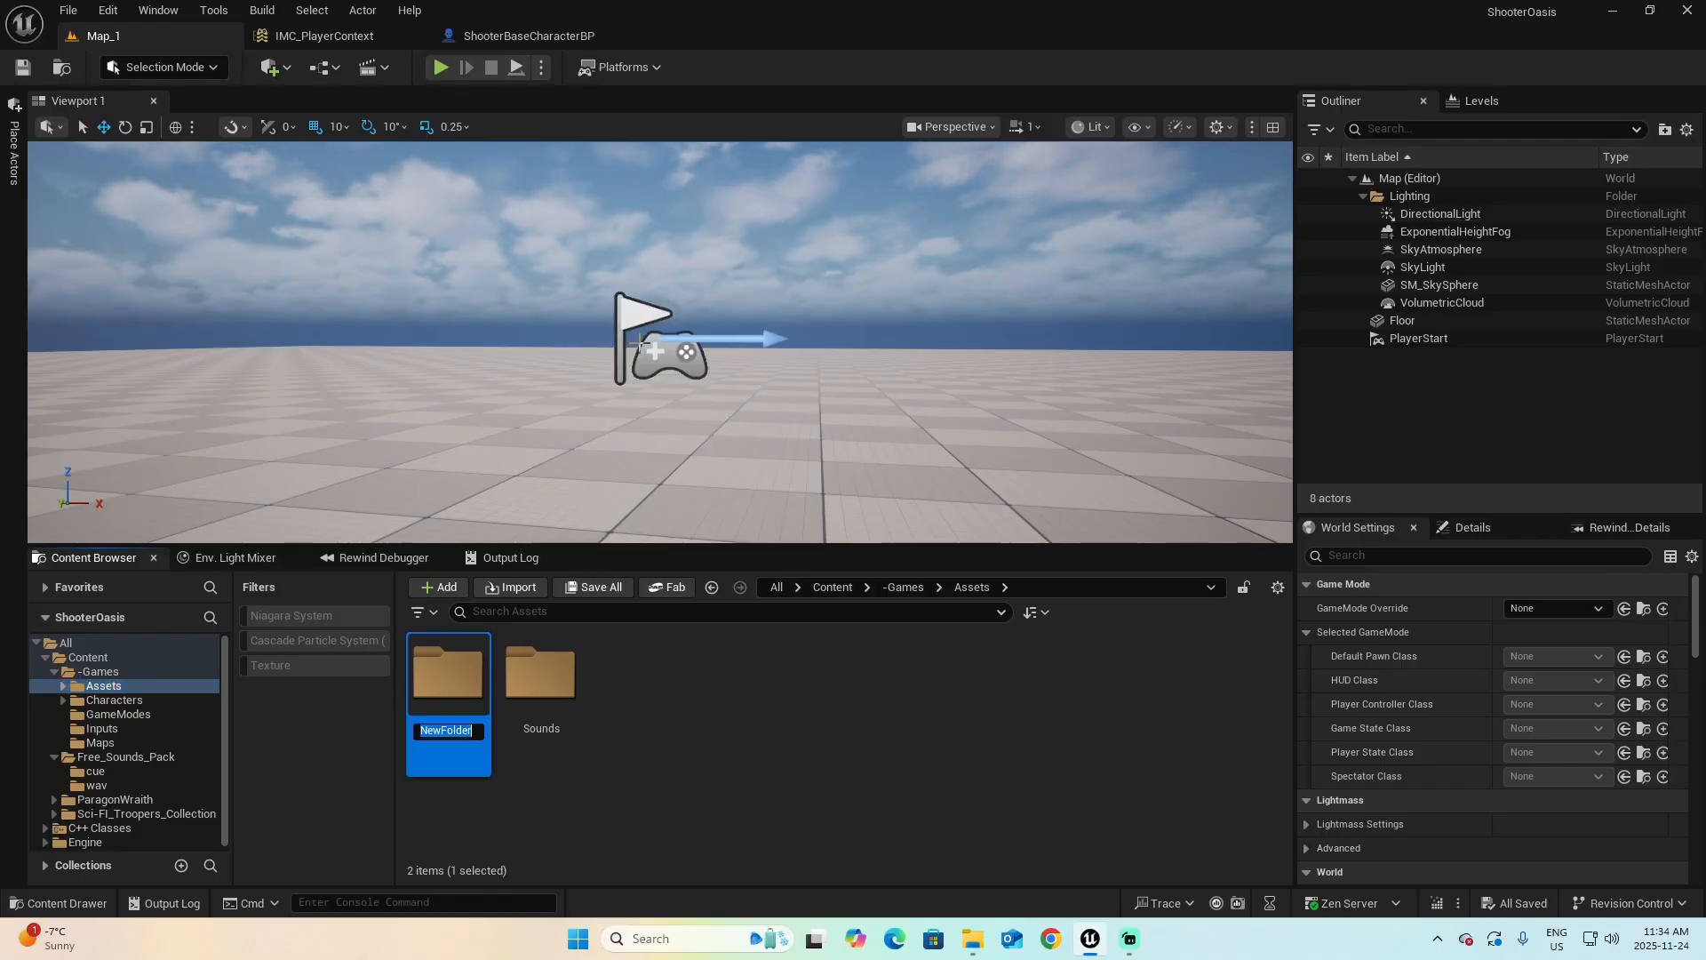
{"action": "type", "text": "Niagar"}
{"action": "type", "text": "a"}
{"action": "key", "text": "Return"}
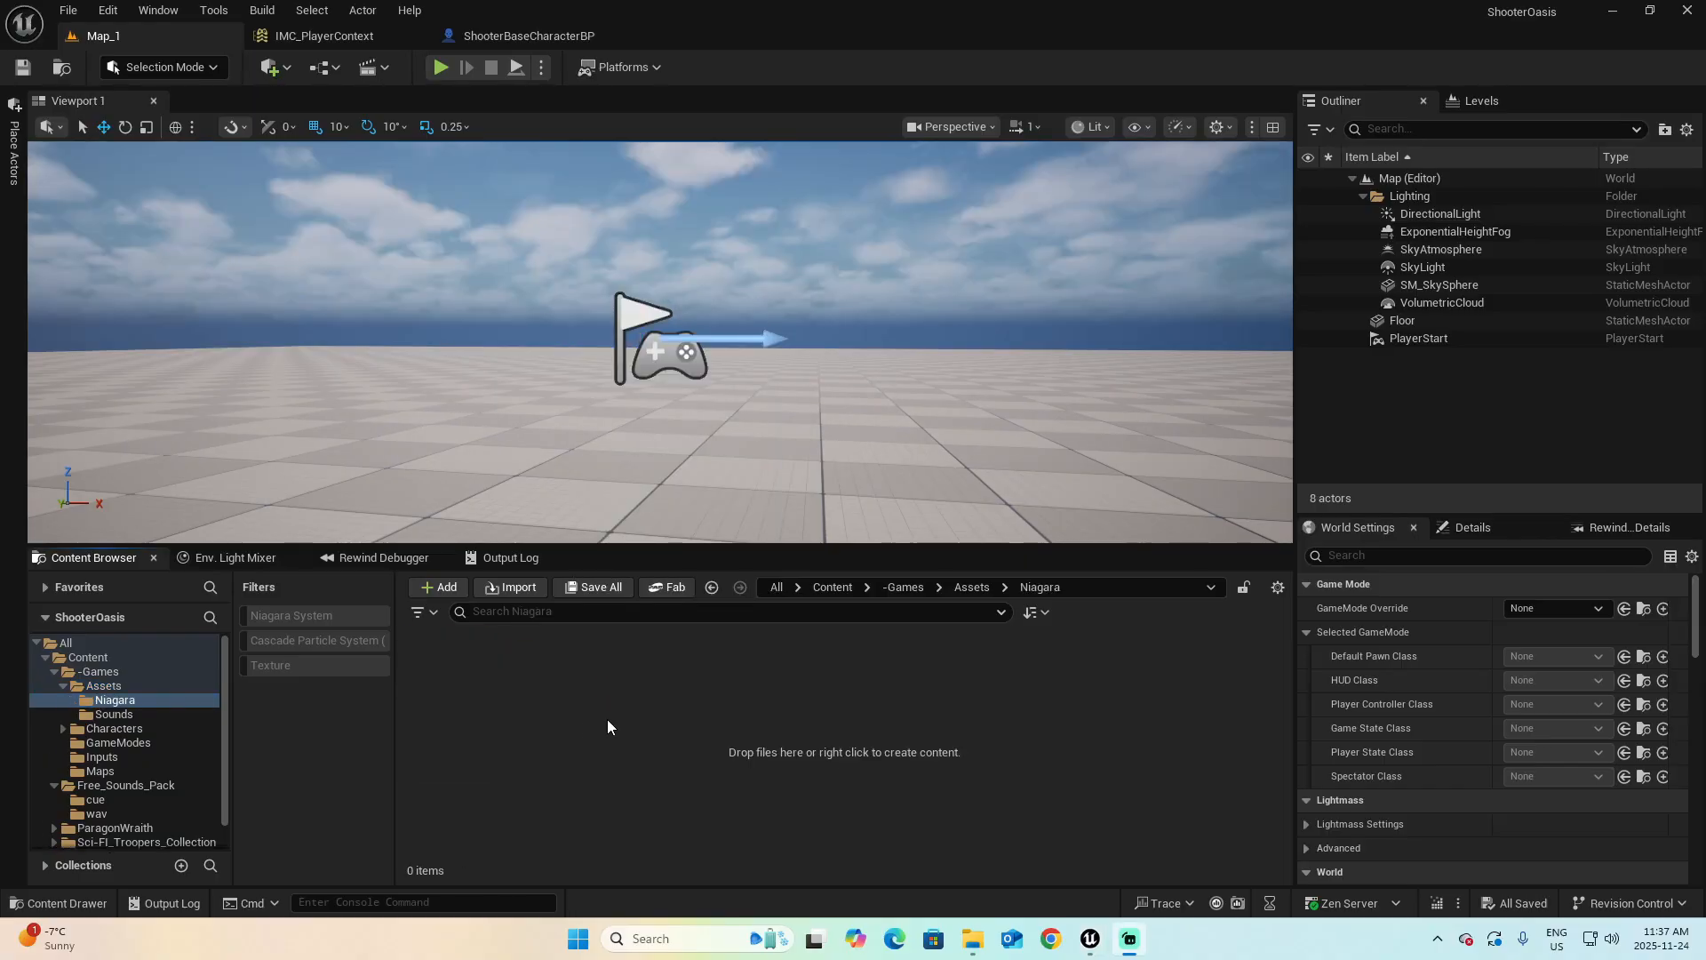
Create a Niagara System in the Niagara folder, based on the DirectionalBurst emitter template
{"action": "right_click", "coordinate": [588, 702]}
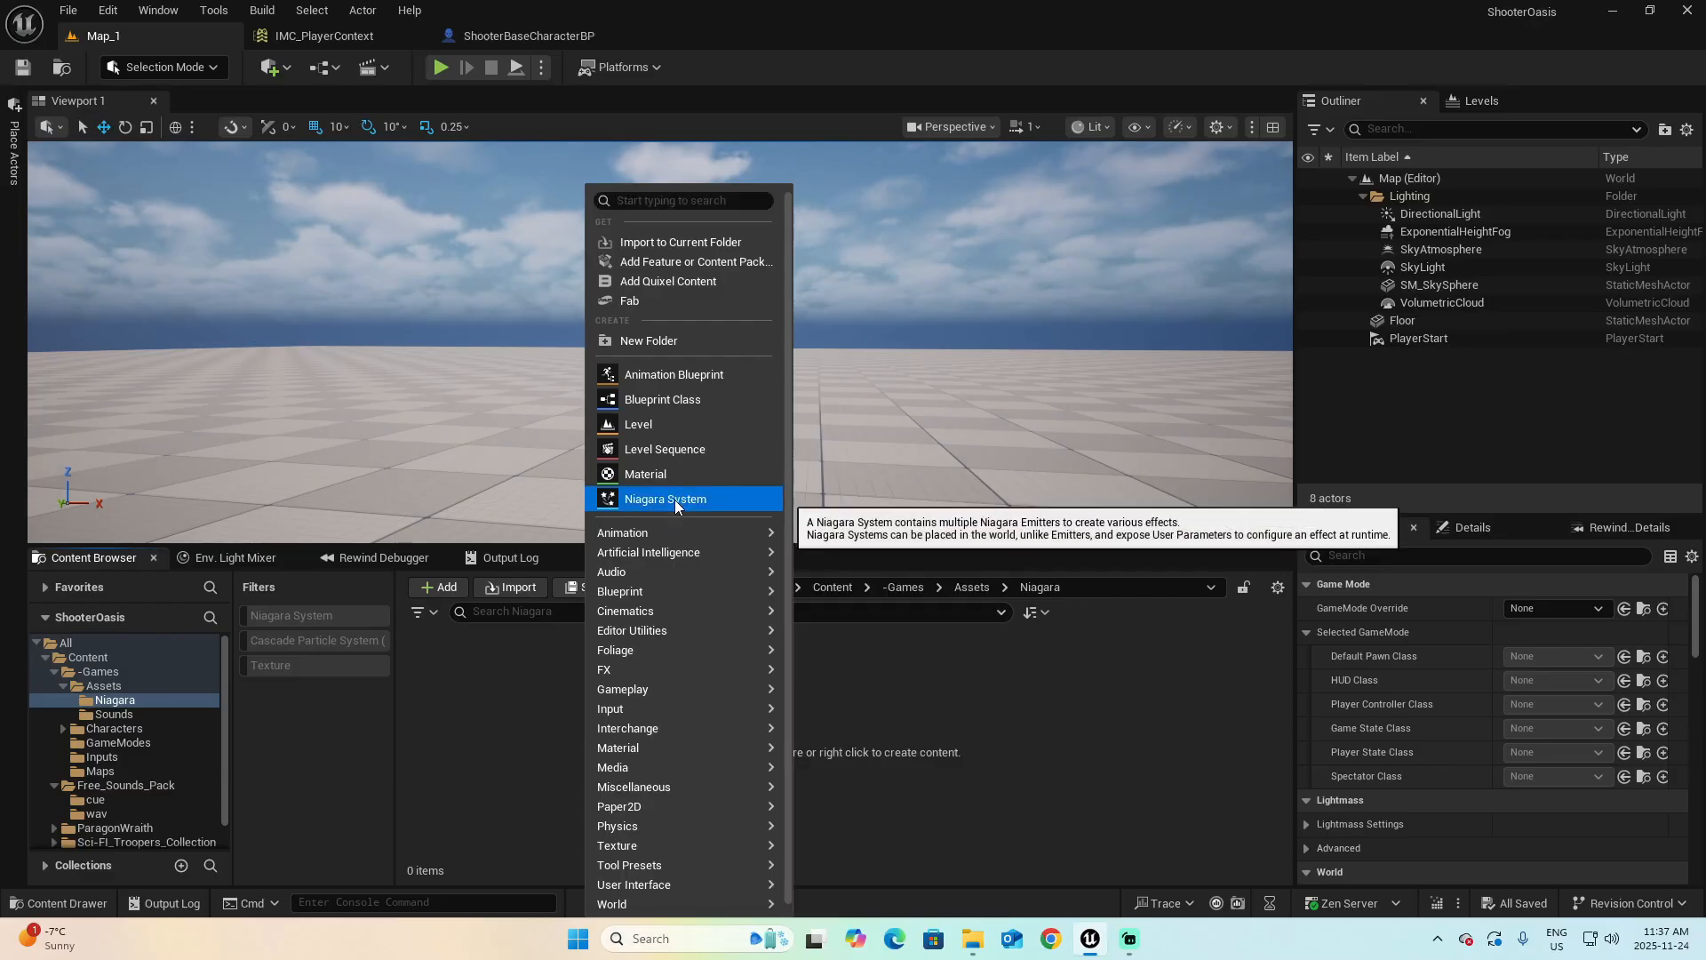
{"action": "mouse_move", "coordinate": [630, 677]}
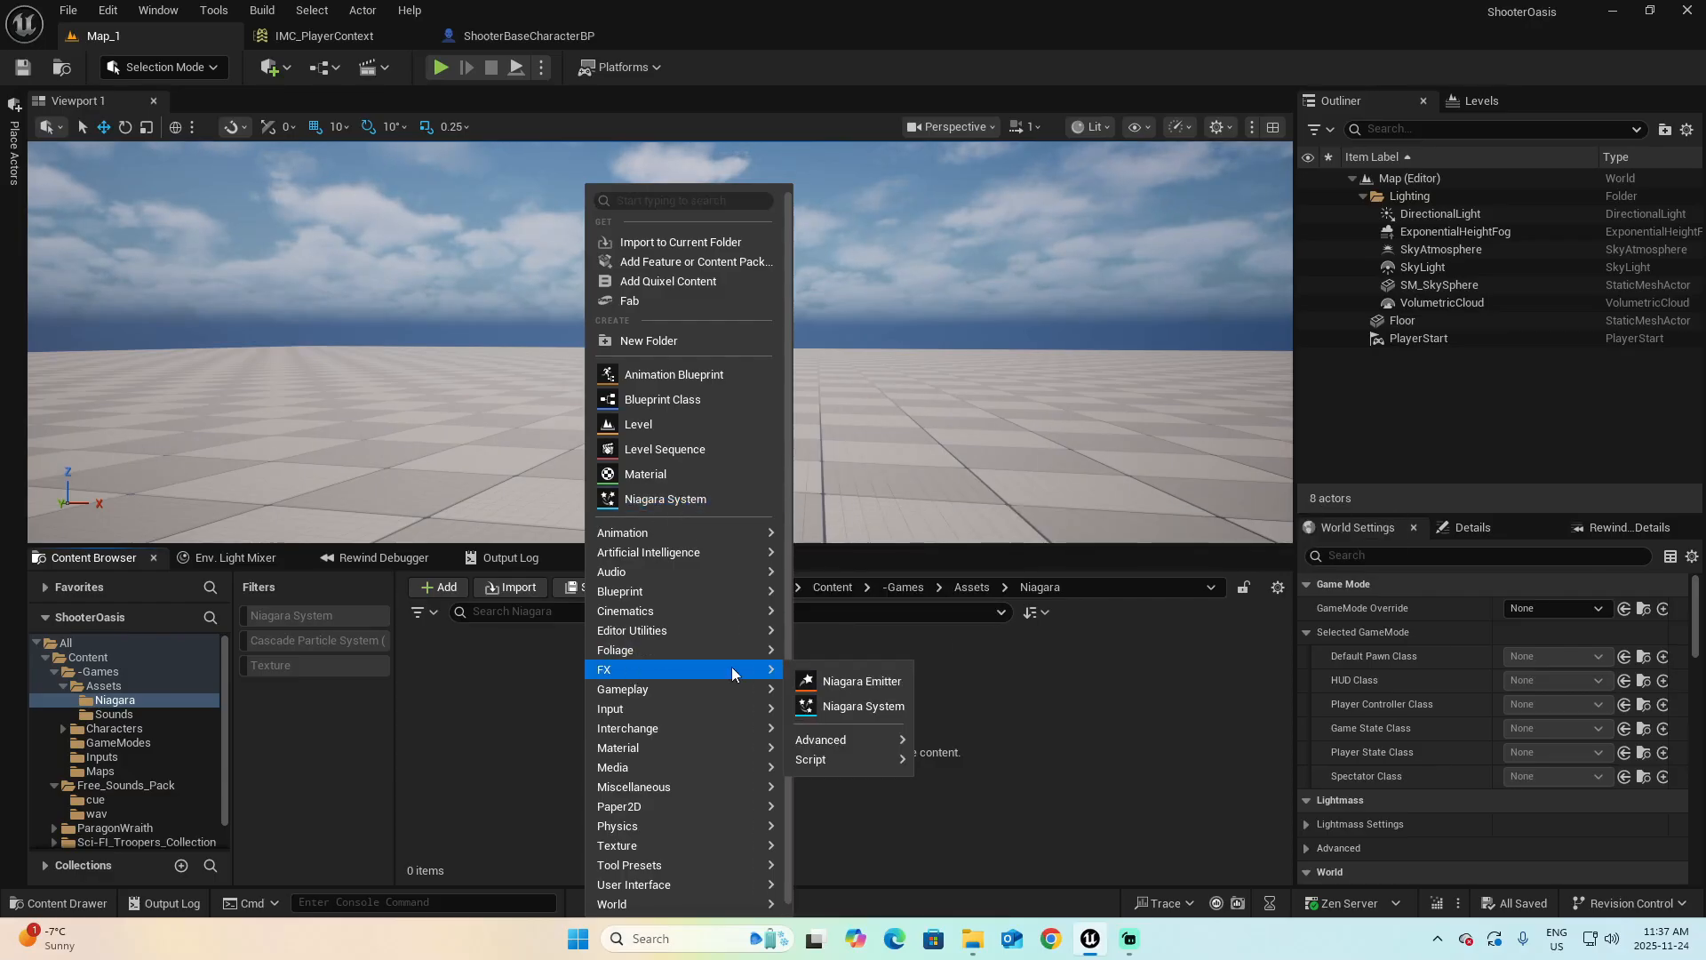
{"action": "left_click", "coordinate": [849, 708]}
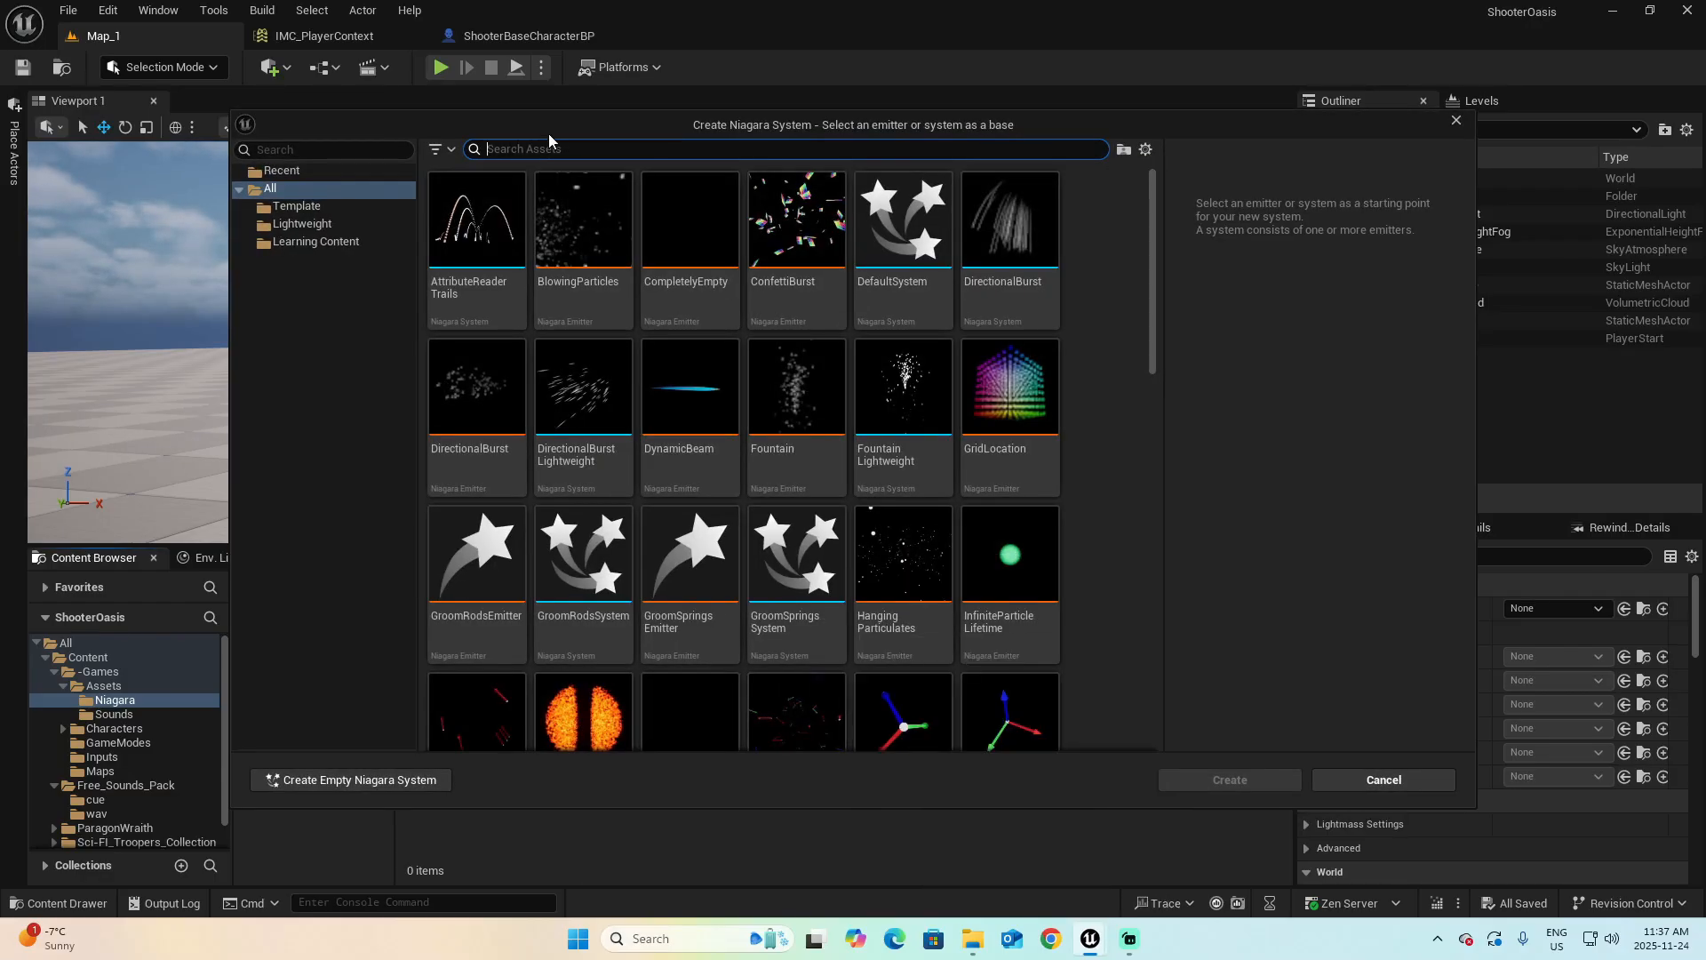
{"action": "type", "text": "directiona"}
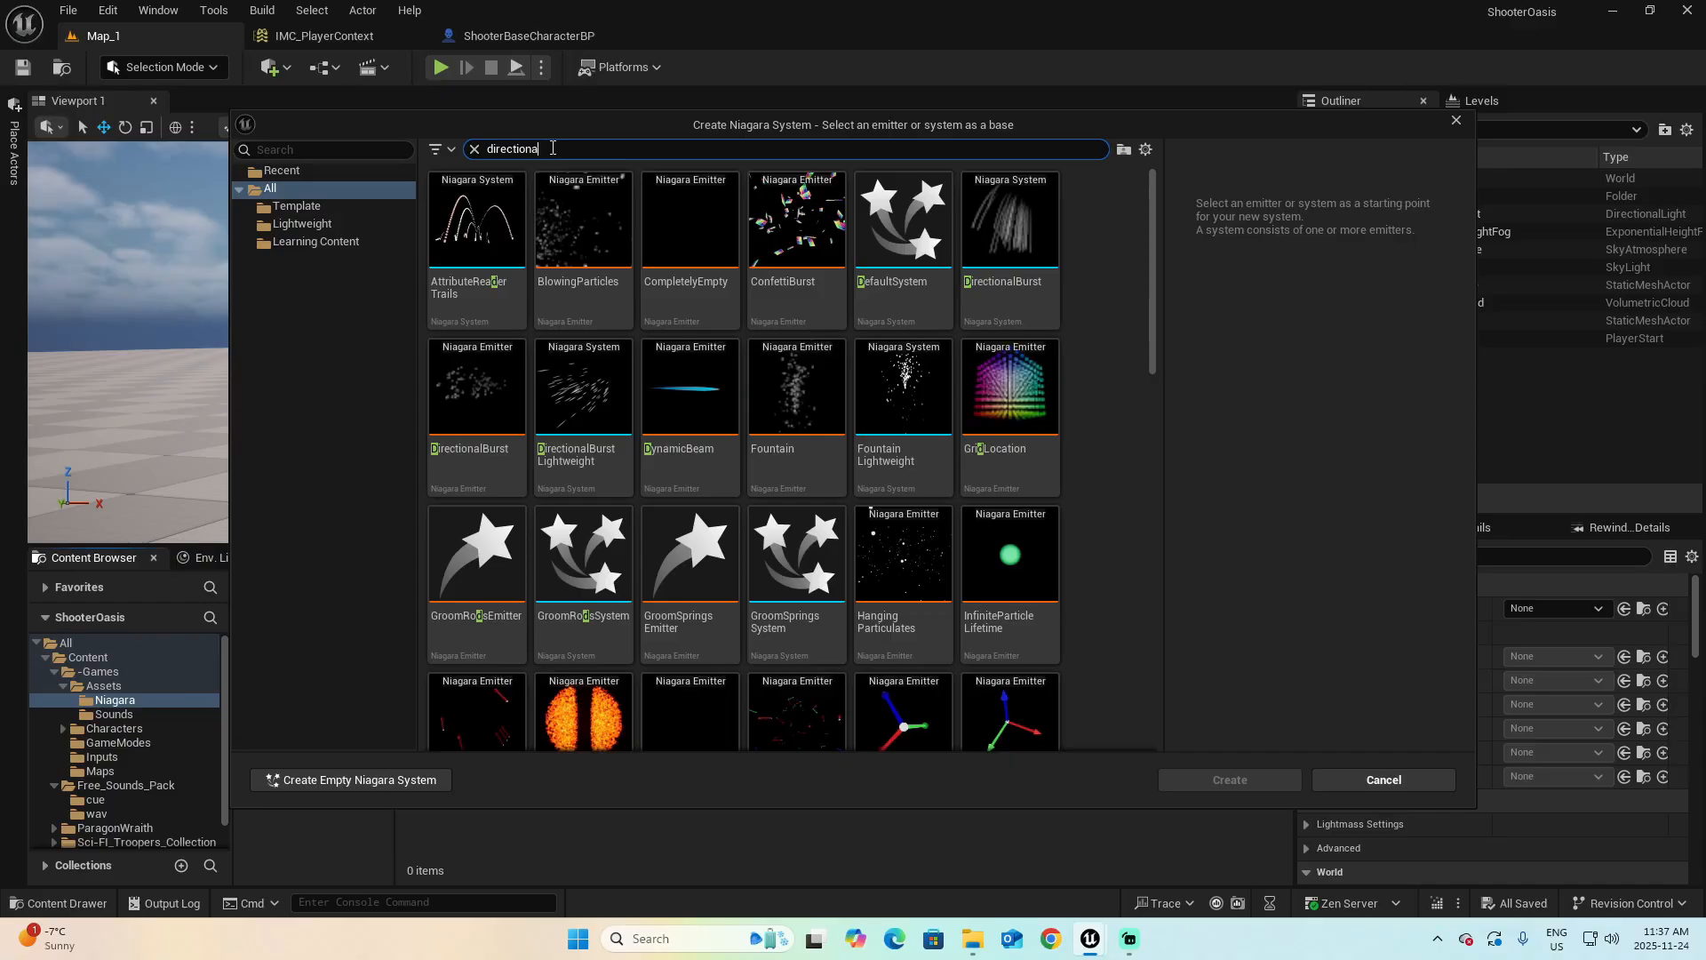
{"action": "type", "text": "l"}
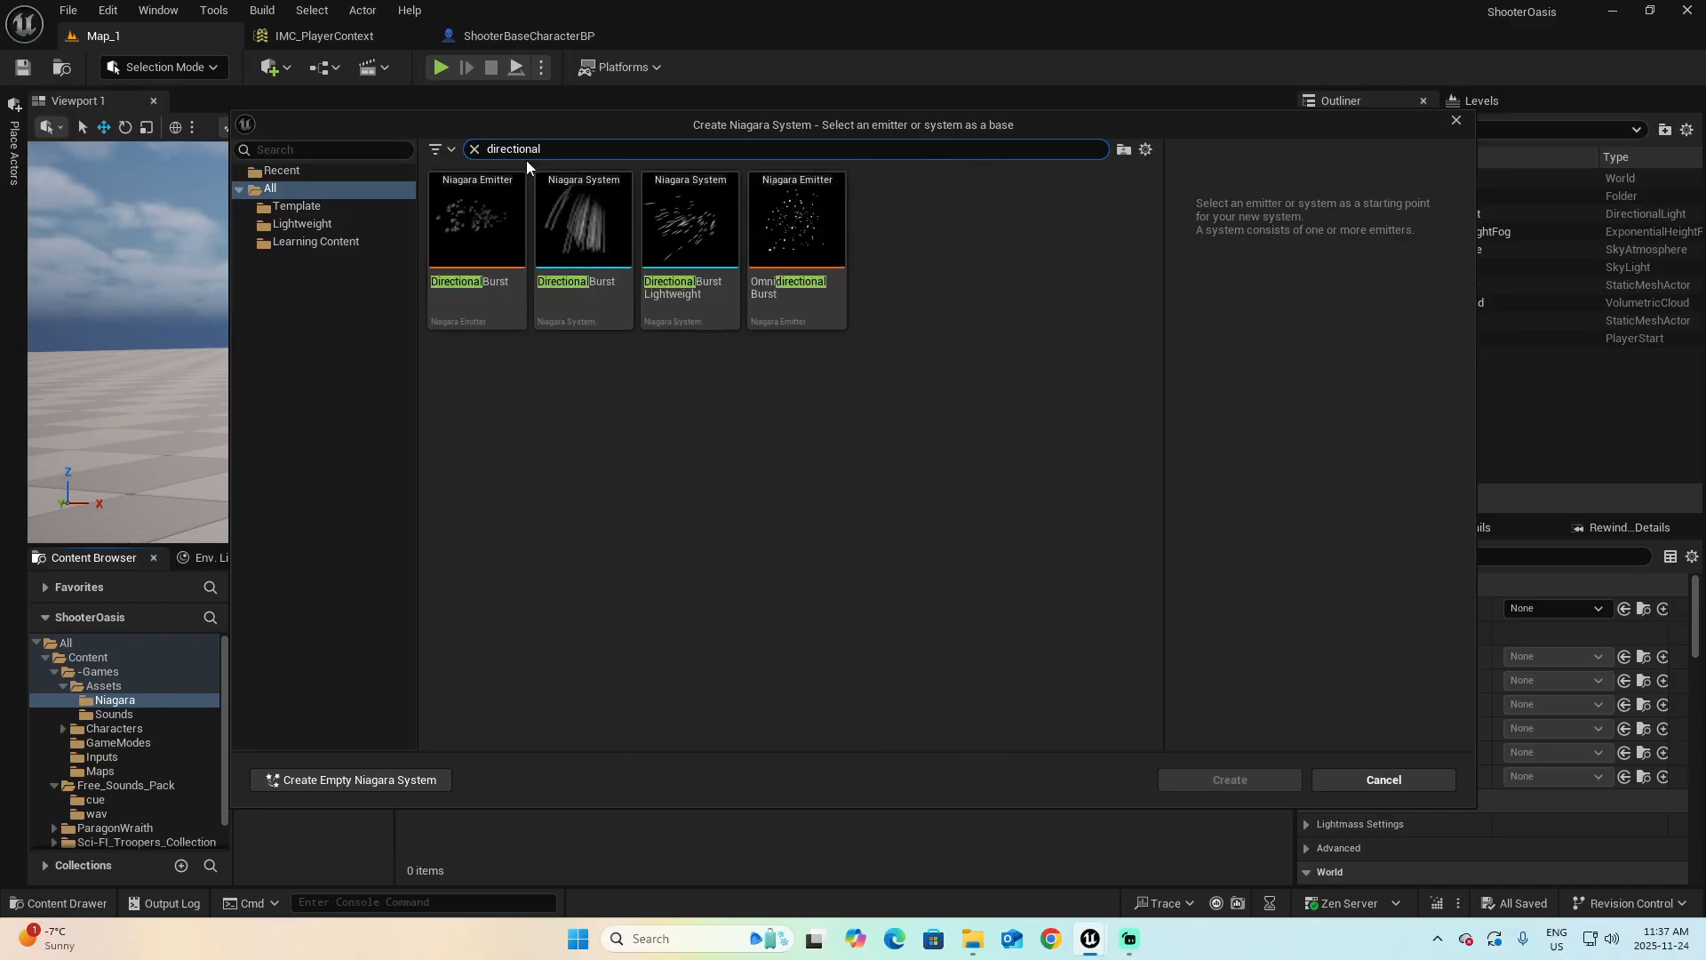
{"action": "left_click", "coordinate": [497, 288]}
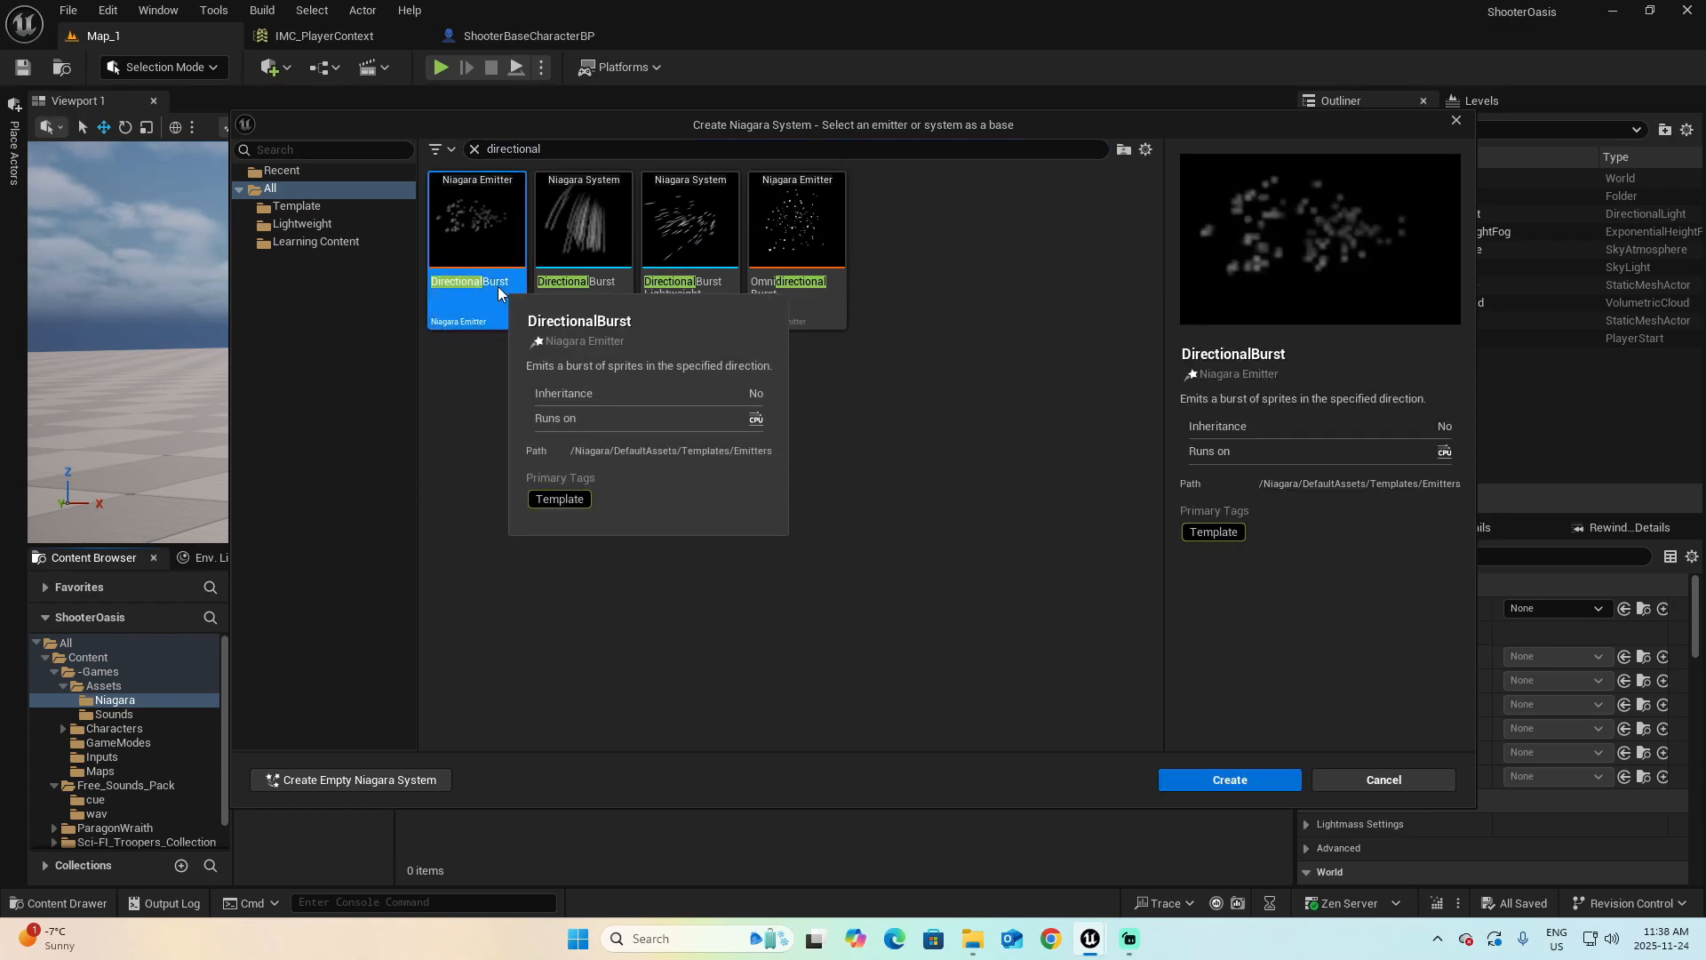
{"action": "left_click", "coordinate": [1230, 780]}
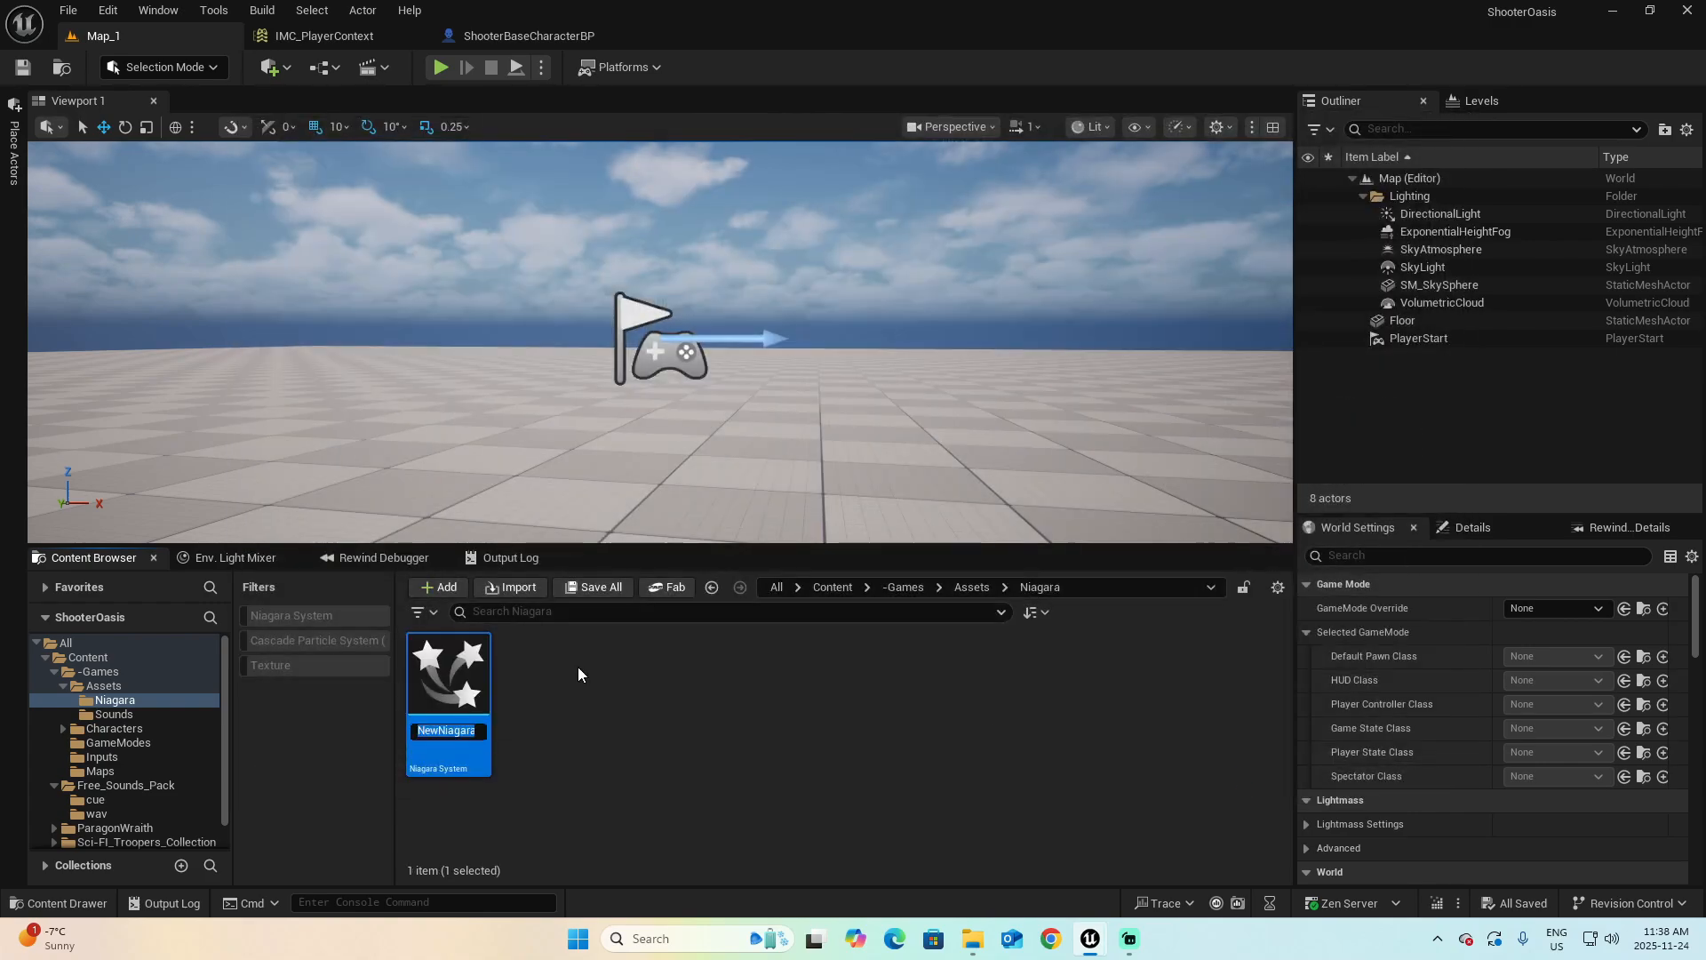
Name the new Niagara system NS_MuzzleFlash and open it for editing
{"action": "type", "text": "NS"}
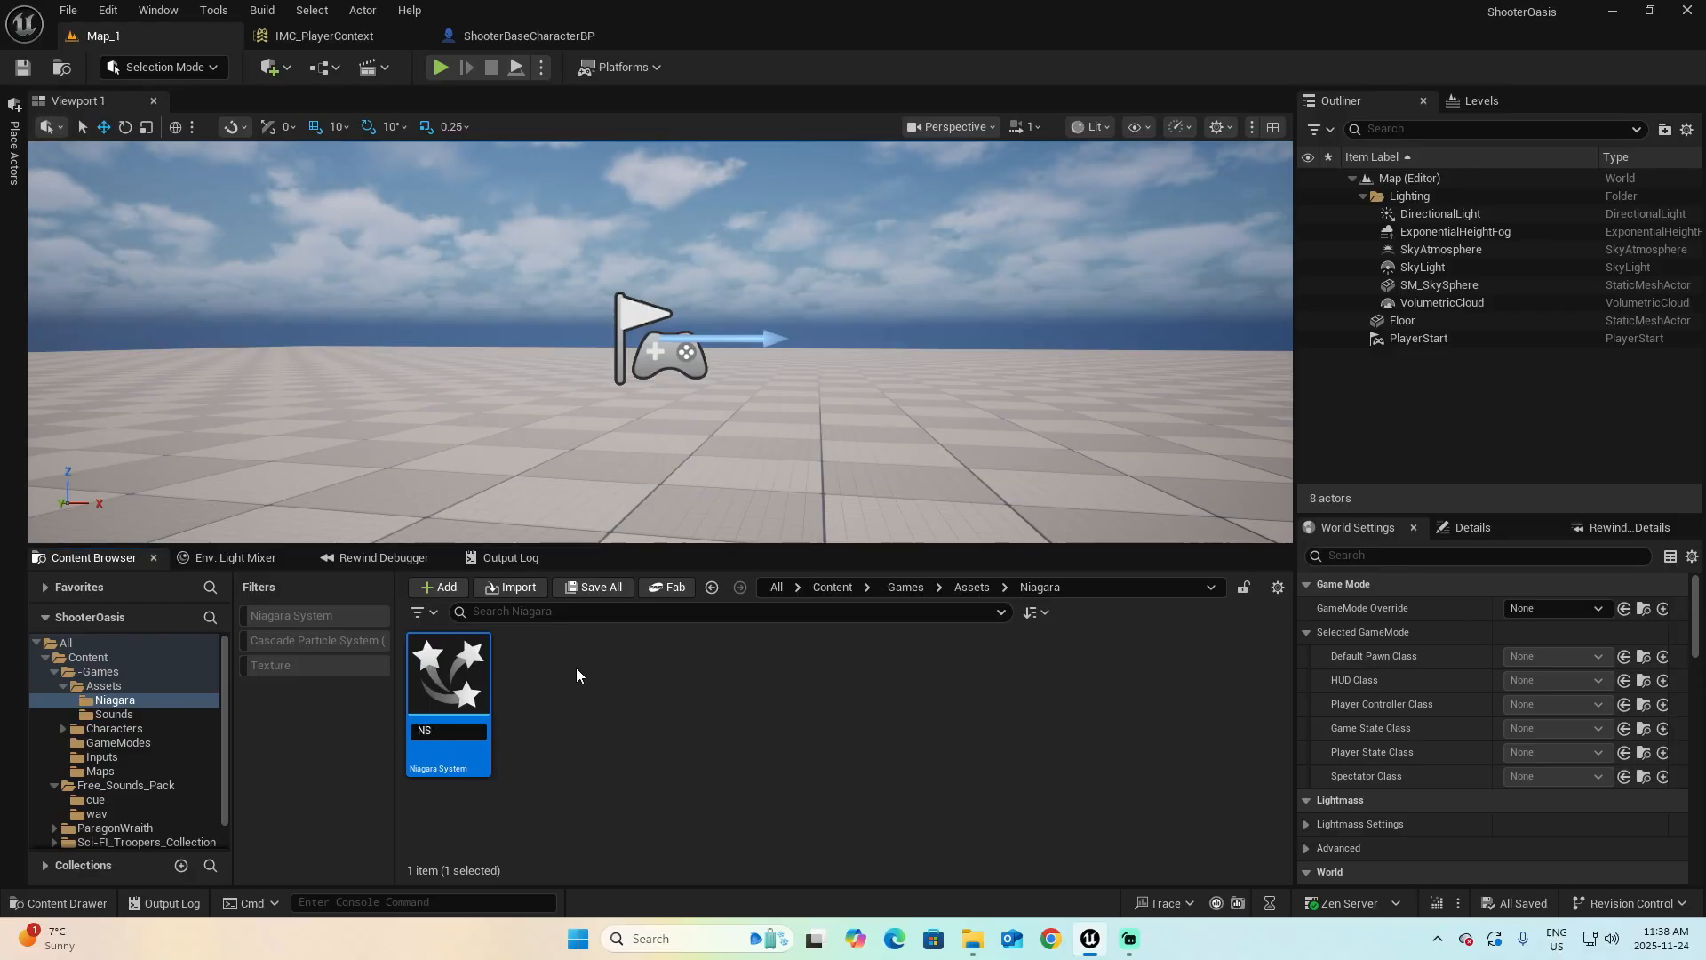
{"action": "type", "text": "_Muzz"}
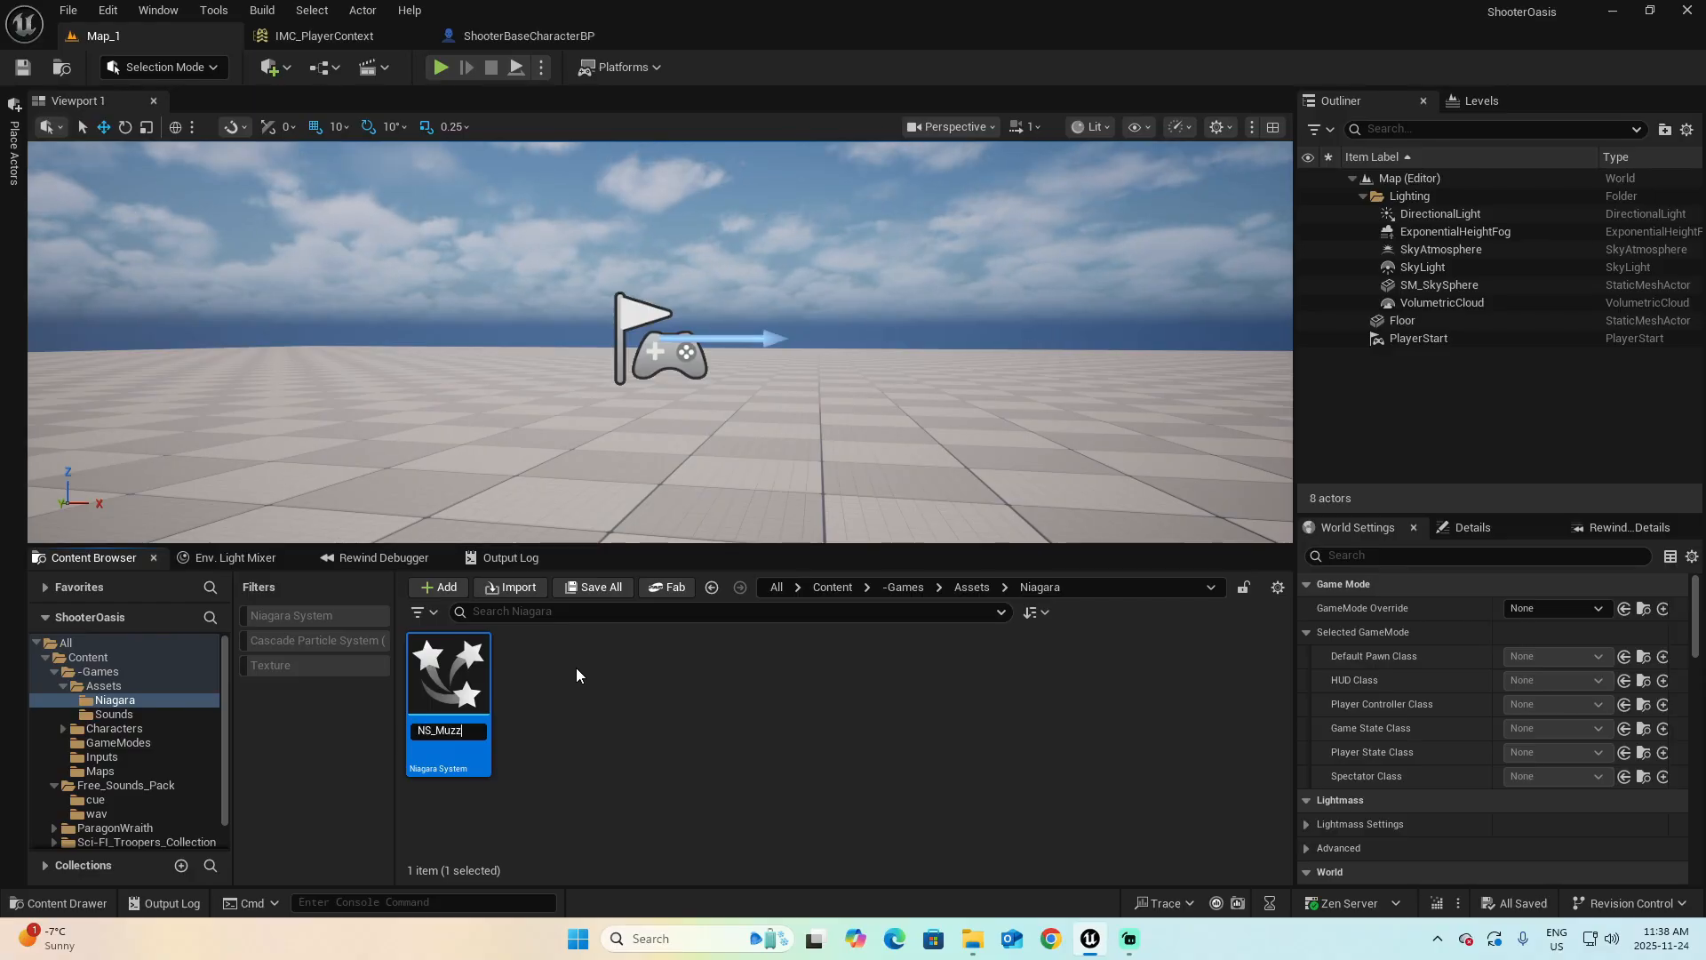
{"action": "type", "text": "leFlash"}
{"action": "key", "text": "Return"}
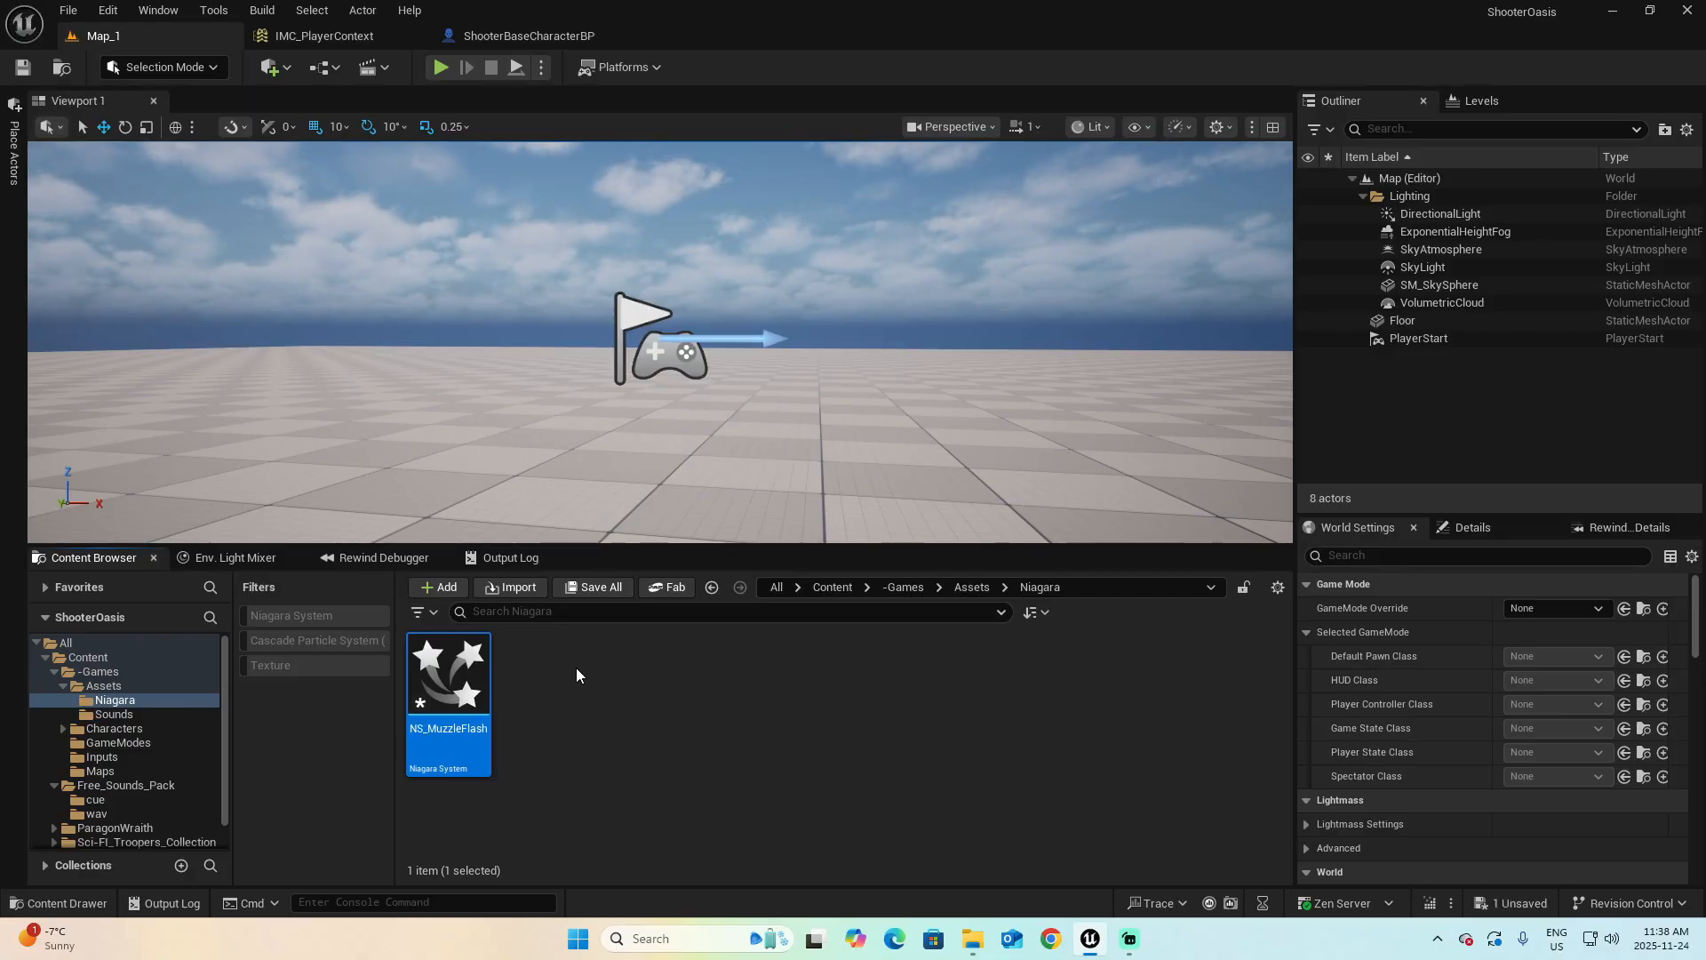
{"action": "double_click", "coordinate": [462, 680]}
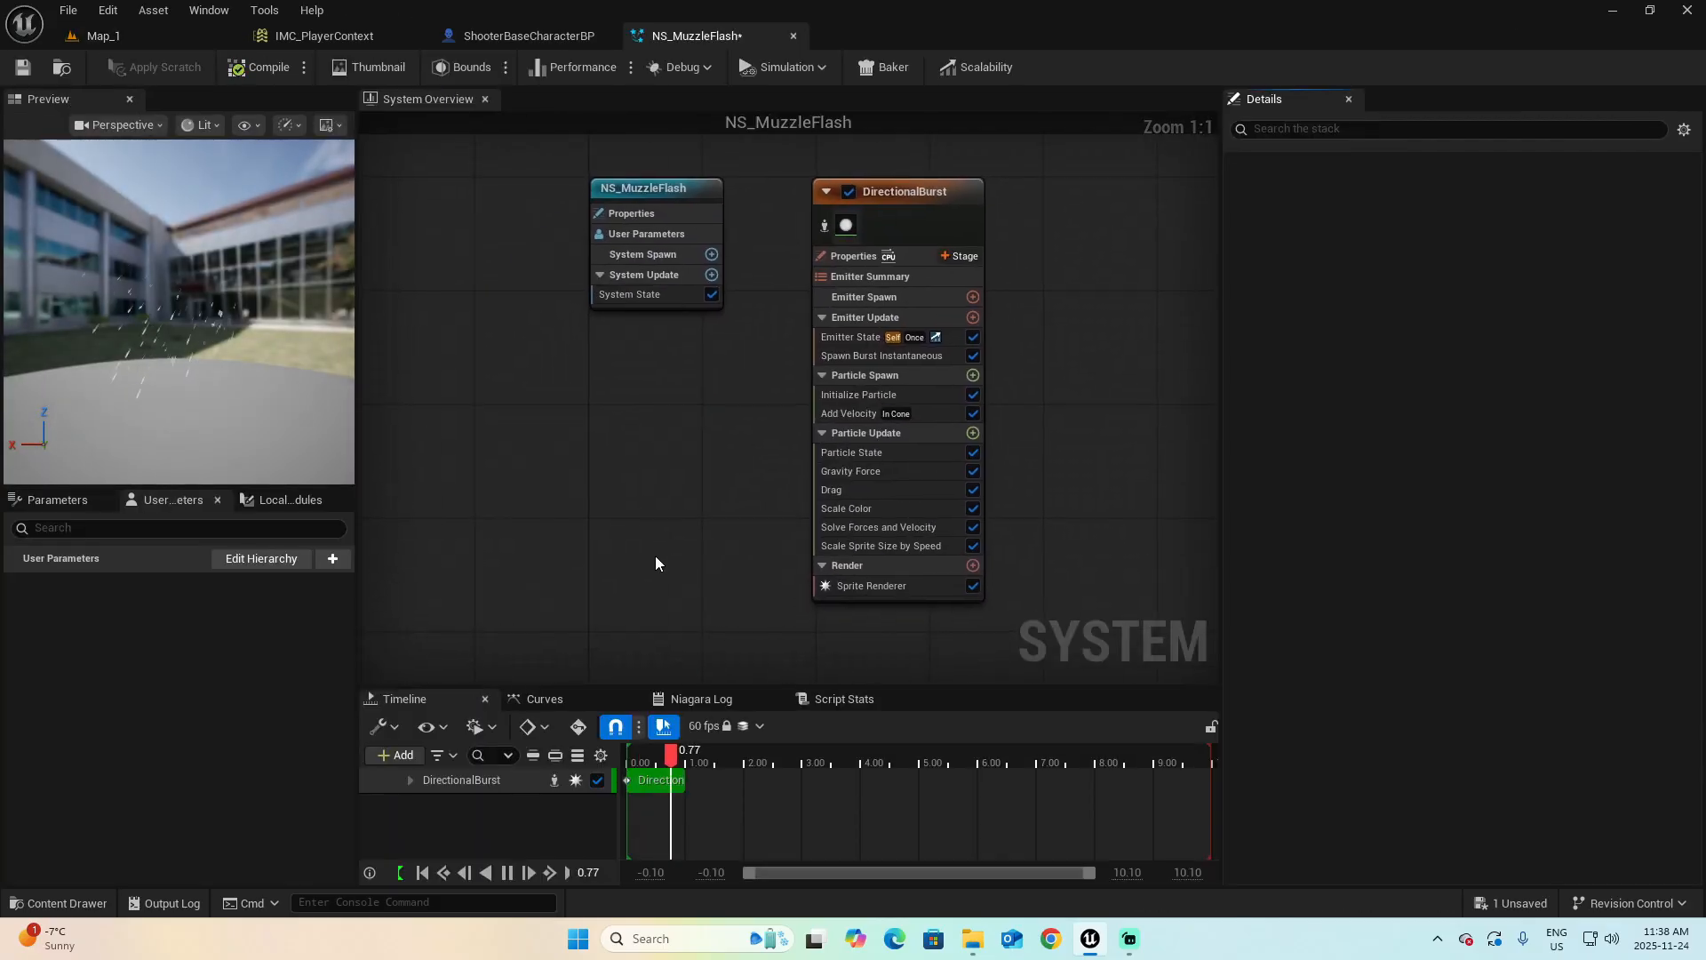
{"action": "right_click_drag", "start_coordinate": [1098, 481], "coordinate": [963, 475]}
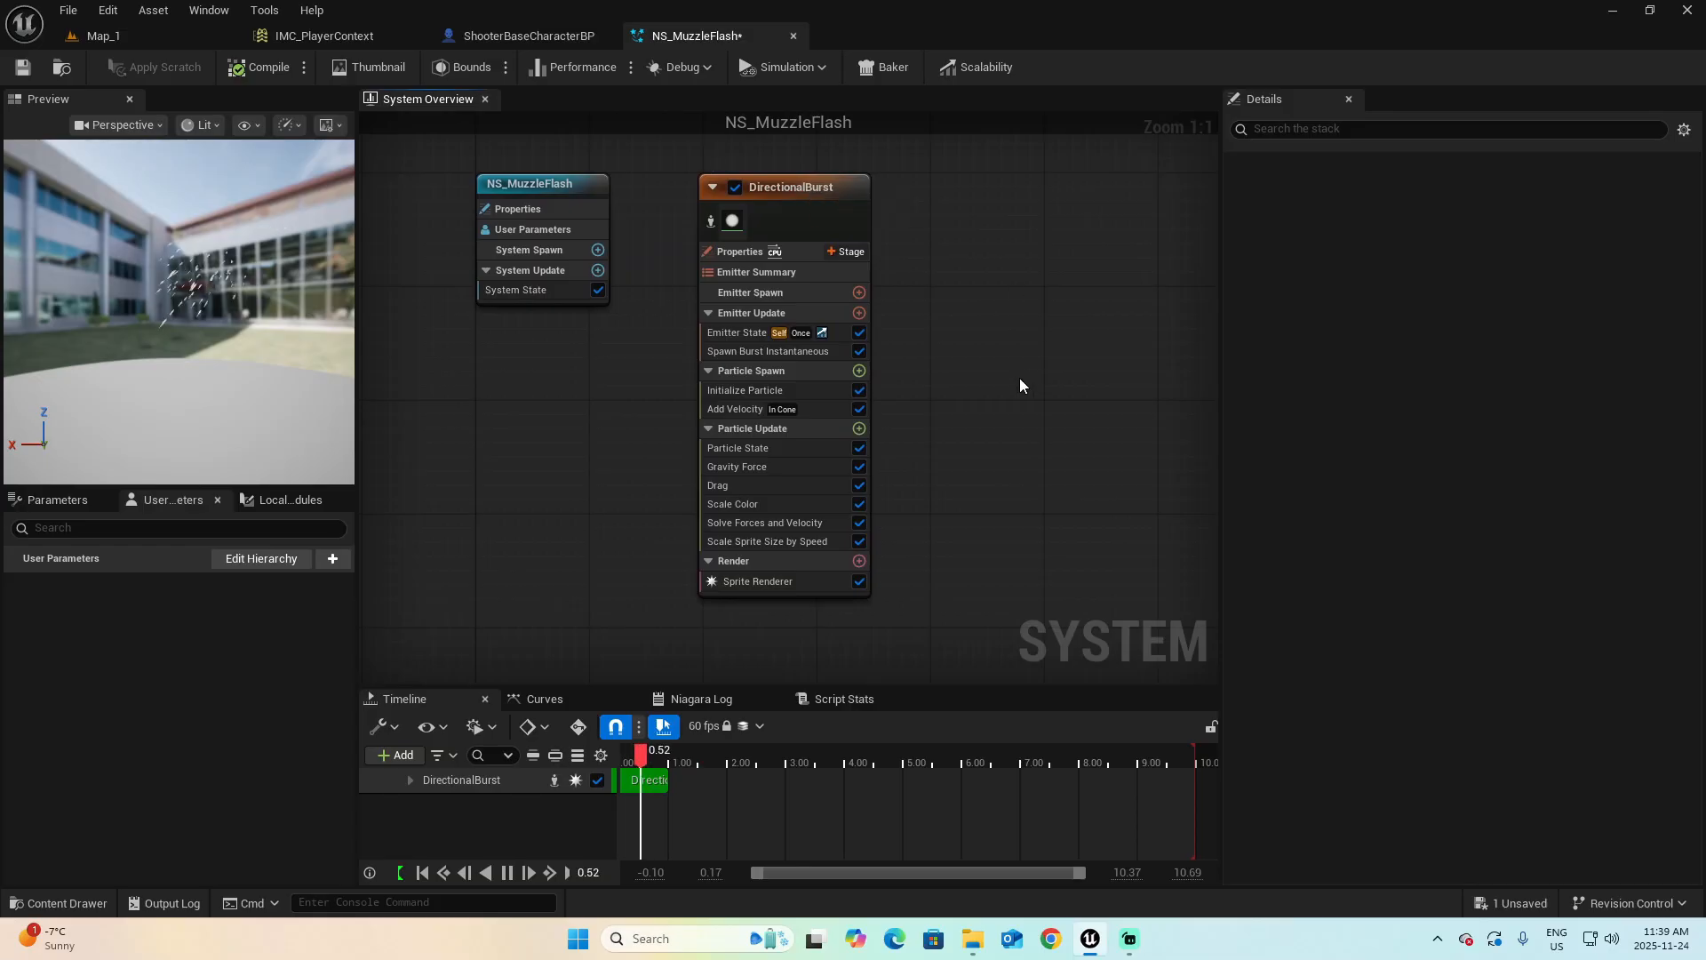
{"action": "right_click_drag", "start_coordinate": [1020, 377], "coordinate": [984, 428]}
{"action": "right_click", "coordinate": [930, 360]}
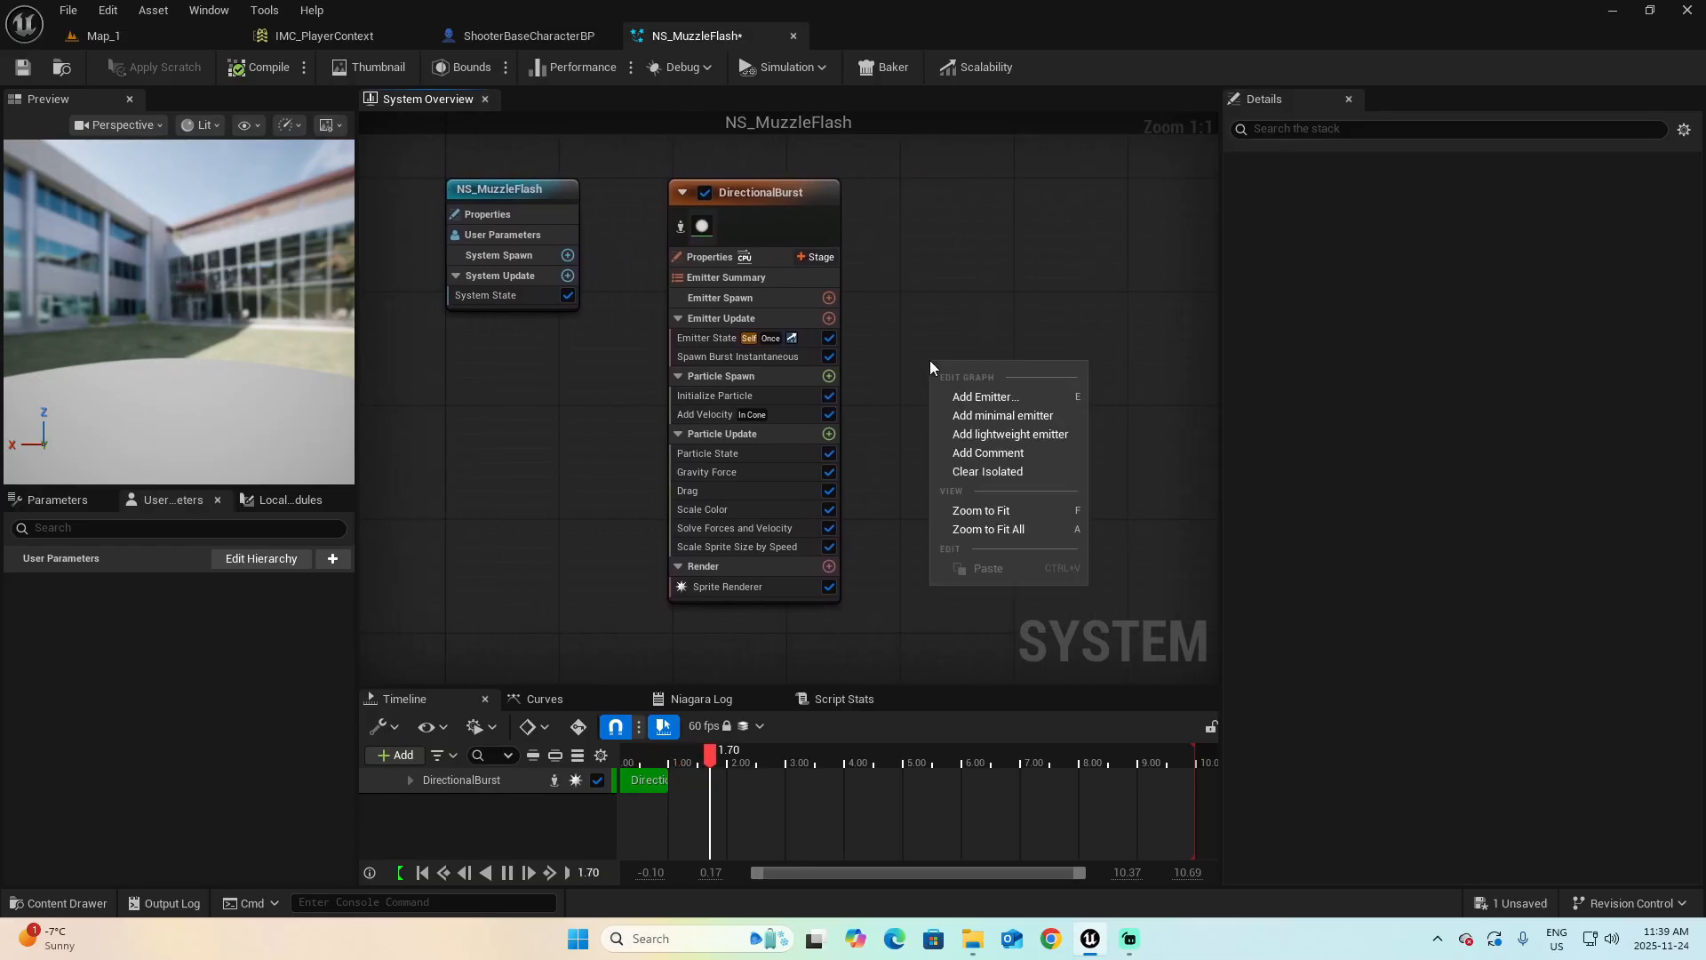
{"action": "left_click", "coordinate": [968, 397]}
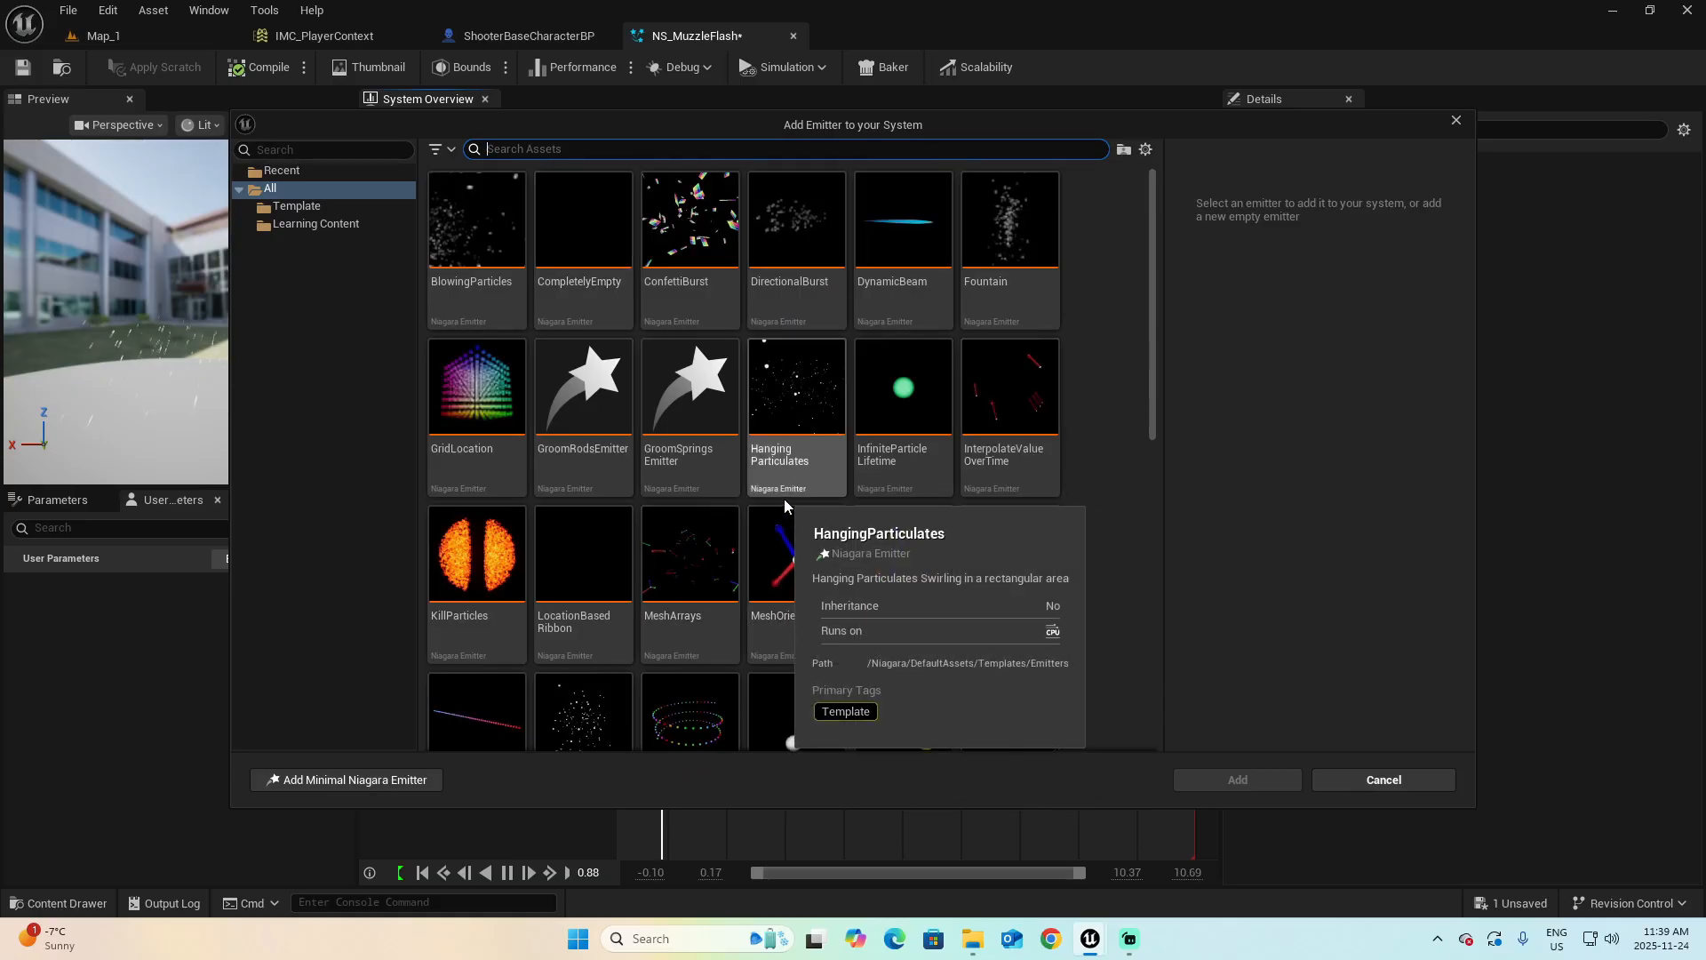
{"action": "left_click", "coordinate": [1362, 775]}
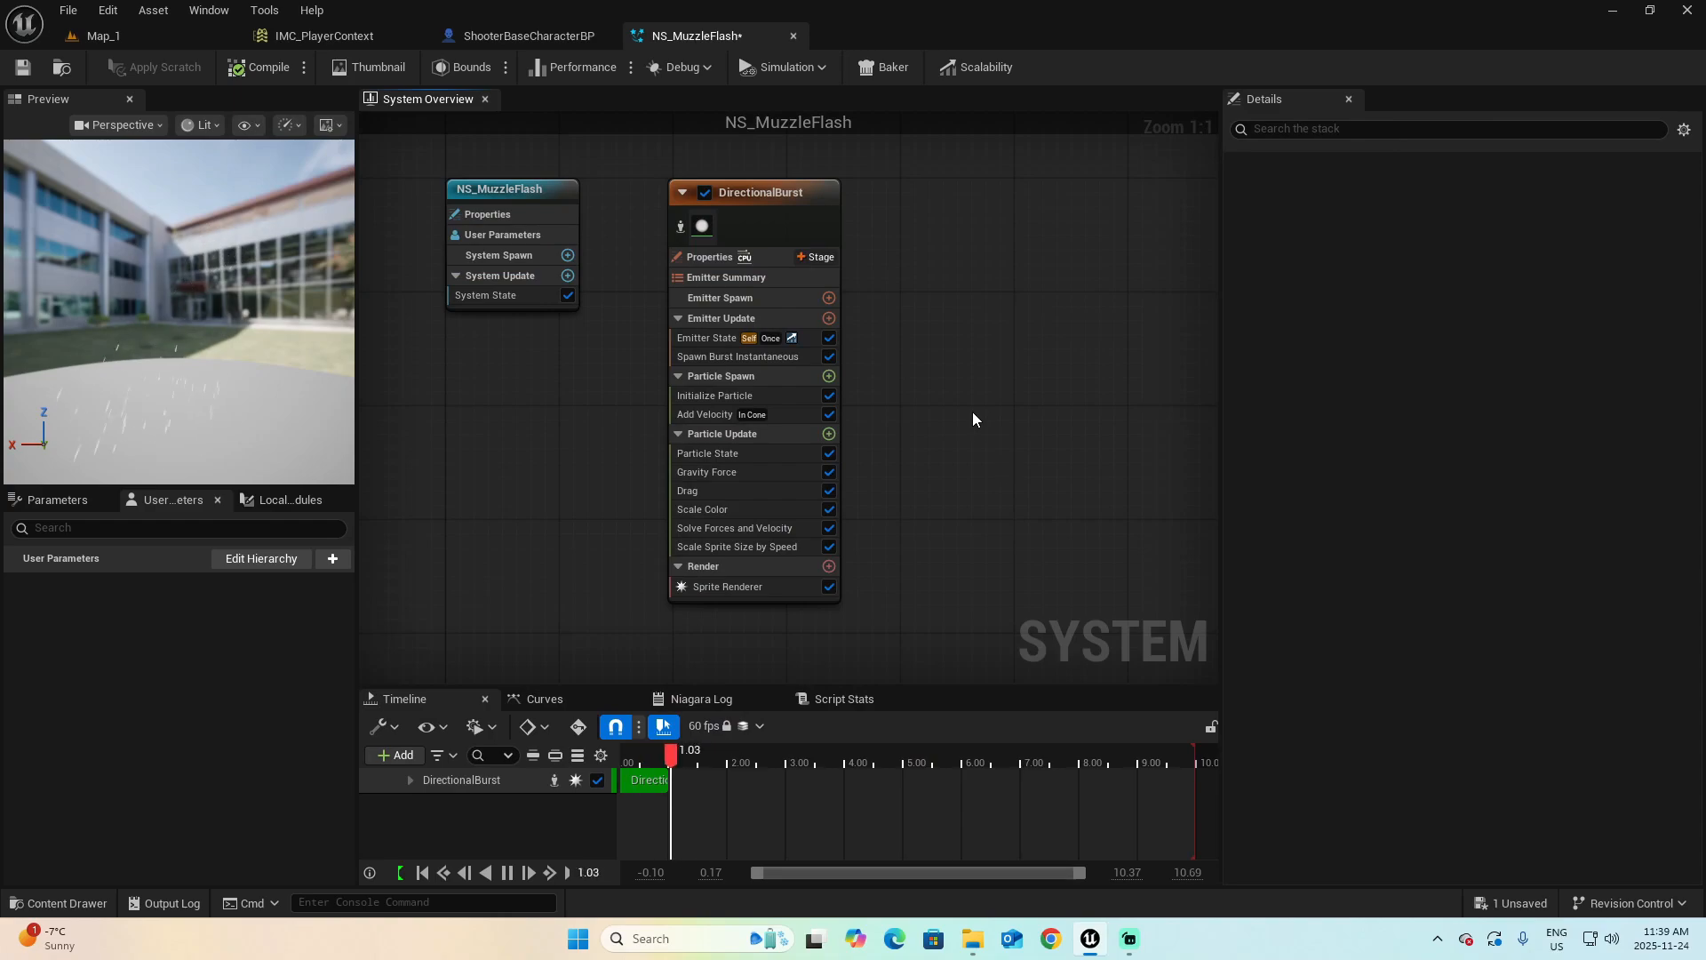
{"action": "right_click_drag", "start_coordinate": [972, 413], "coordinate": [1089, 413]}
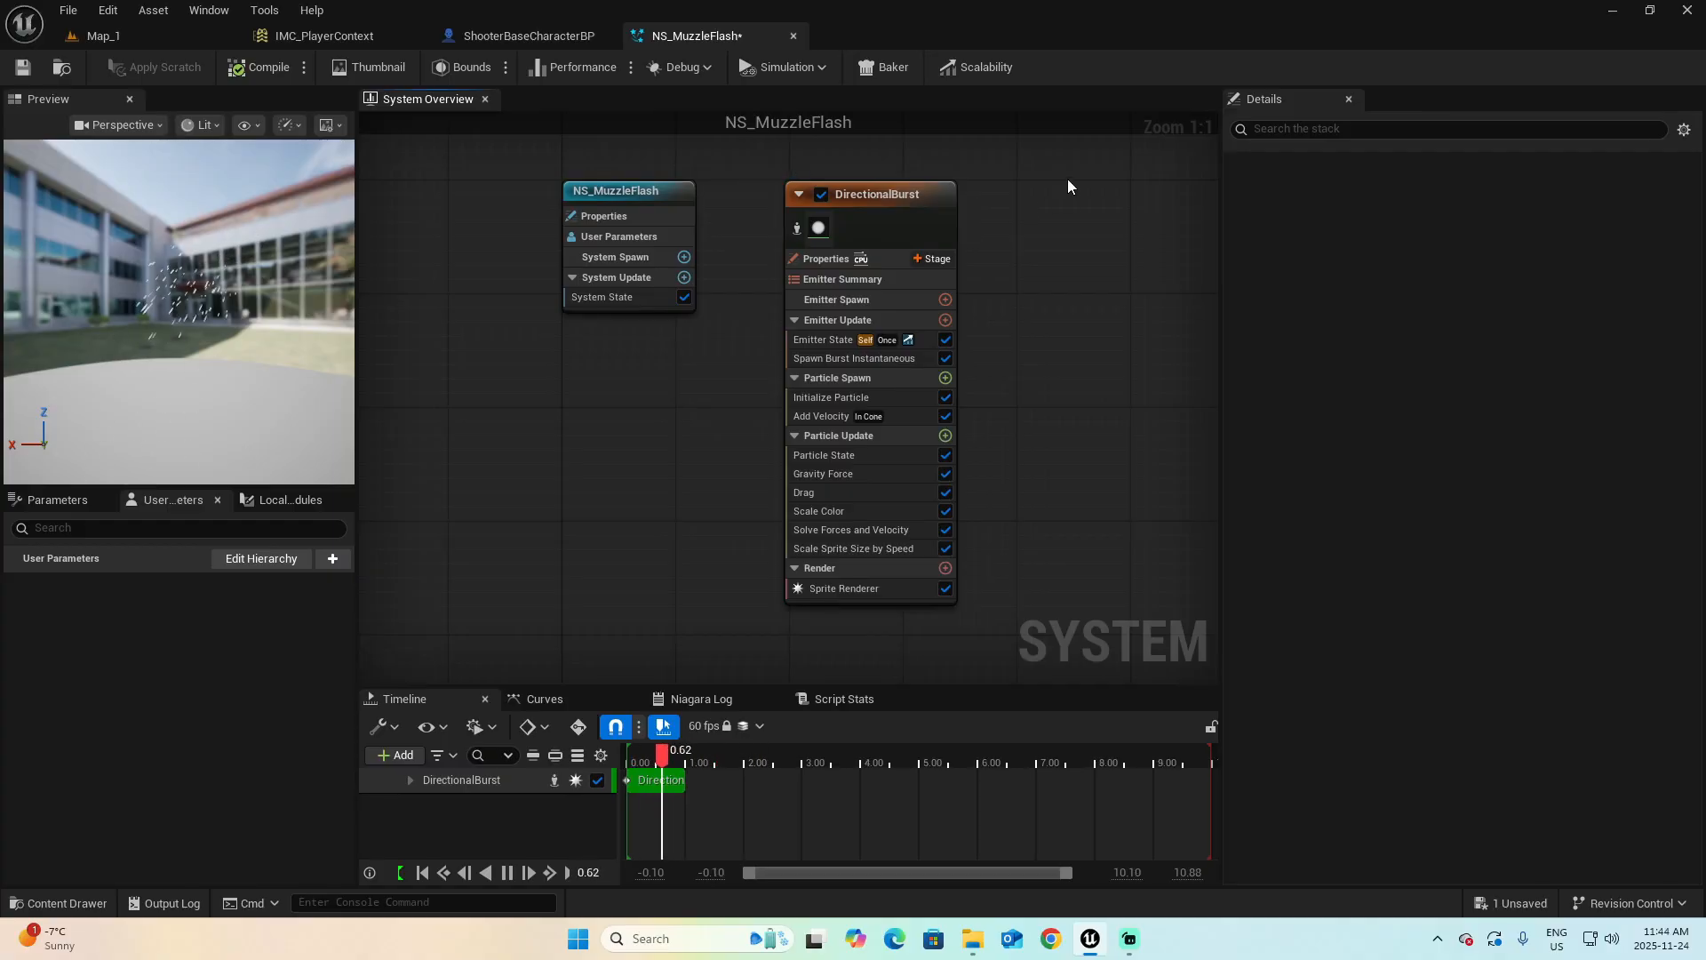
Examine the DirectionalBurst emitter's properties and its Emitter Update, Particle Spawn and Particle Update stages
{"action": "left_click", "coordinate": [860, 194]}
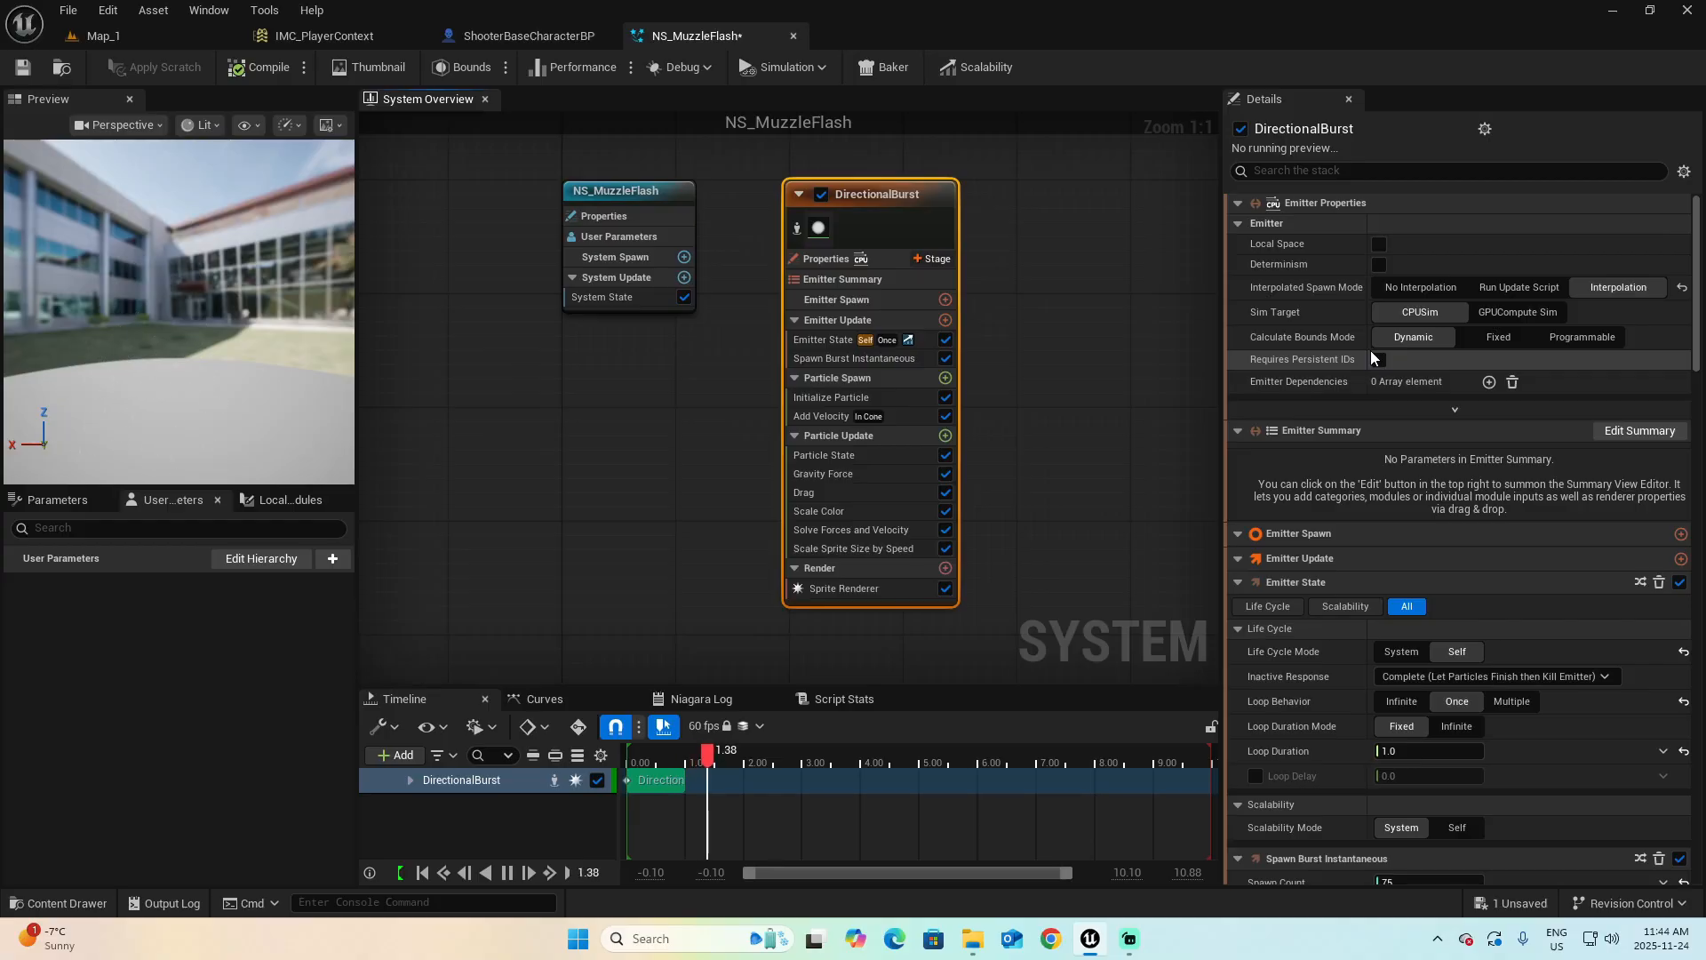
{"action": "left_click", "coordinate": [836, 321]}
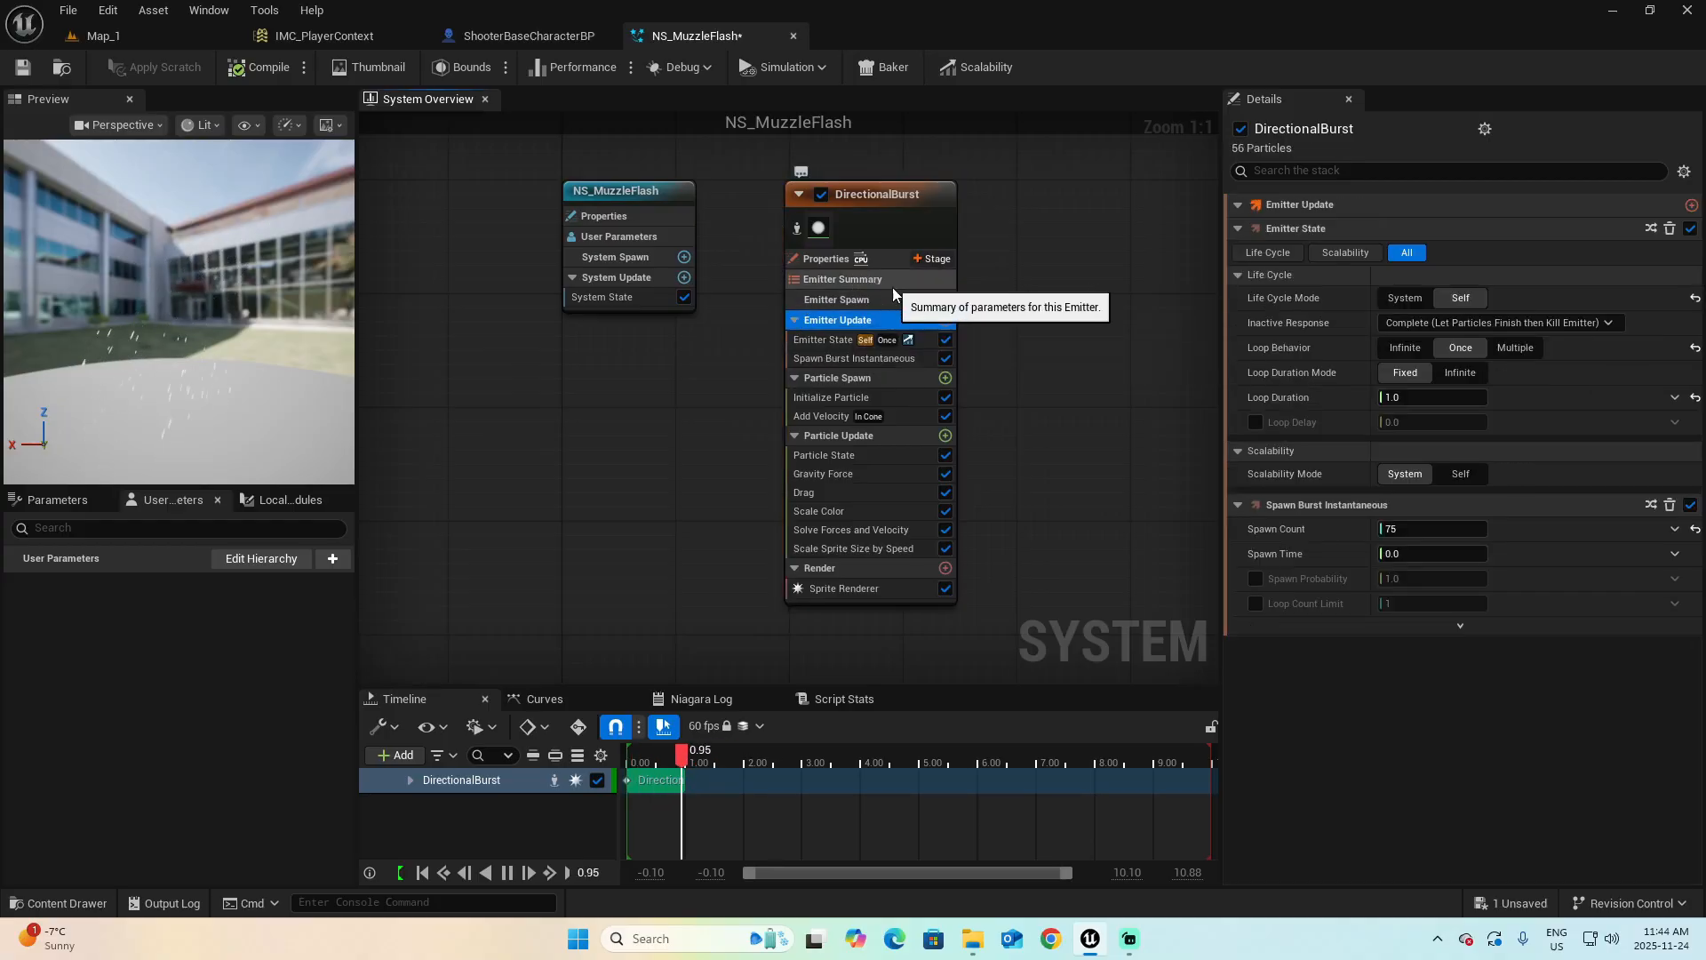
{"action": "left_click", "coordinate": [868, 380]}
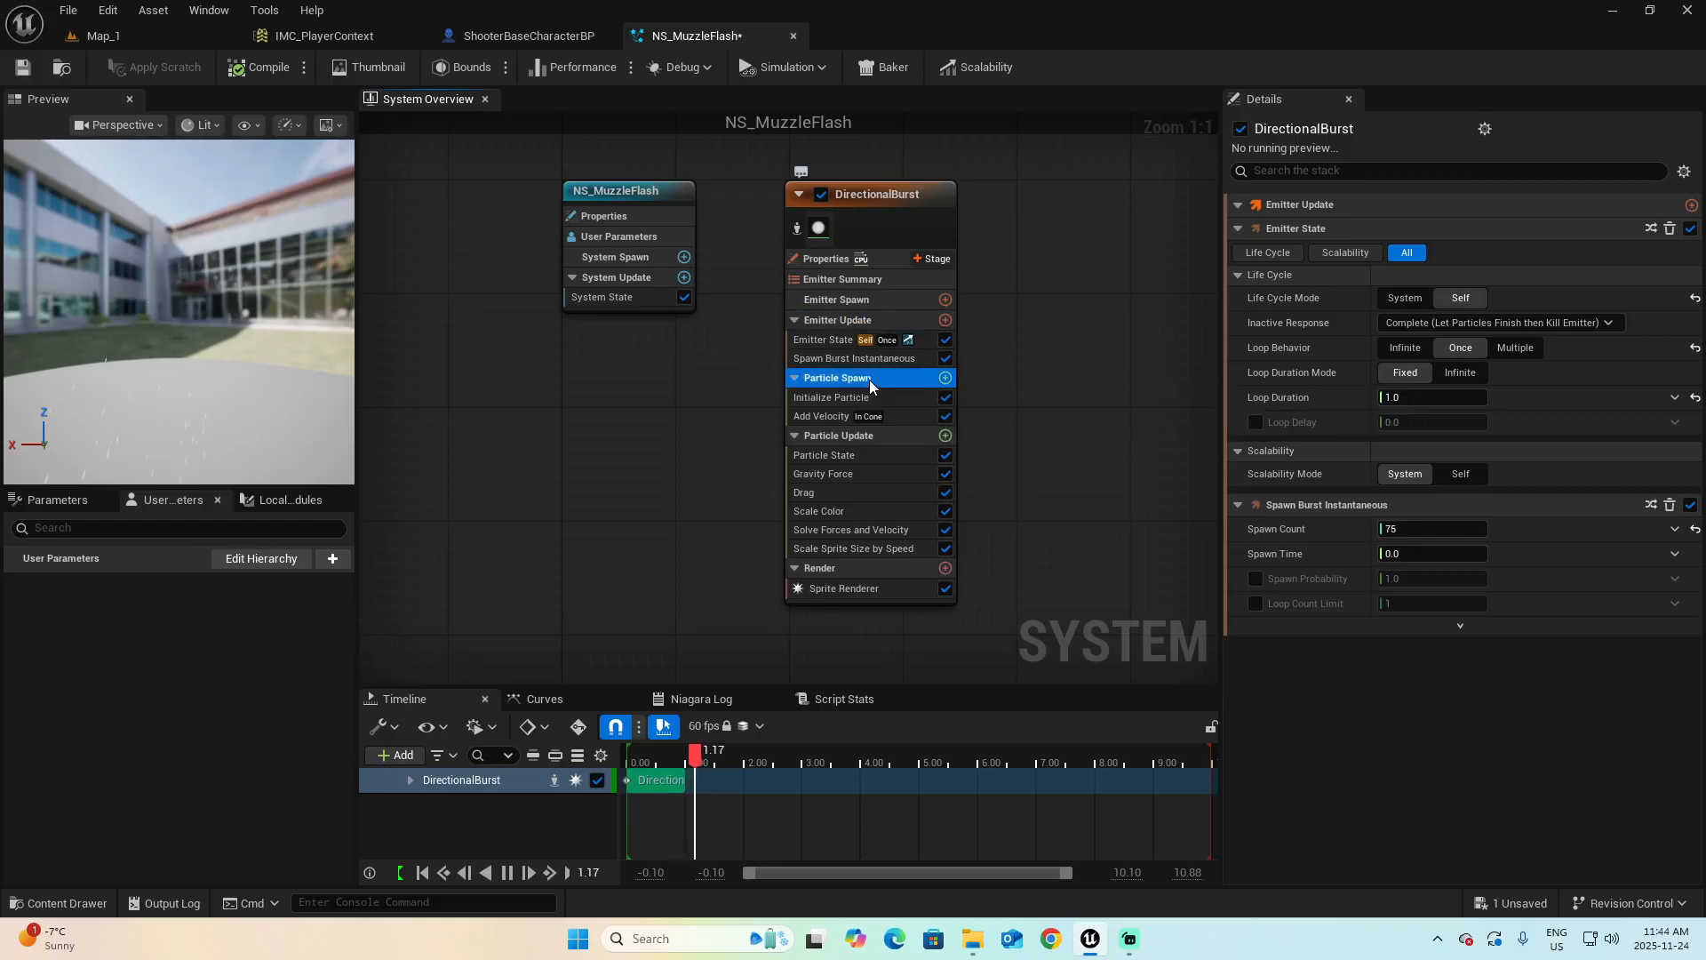
{"action": "left_click", "coordinate": [881, 438]}
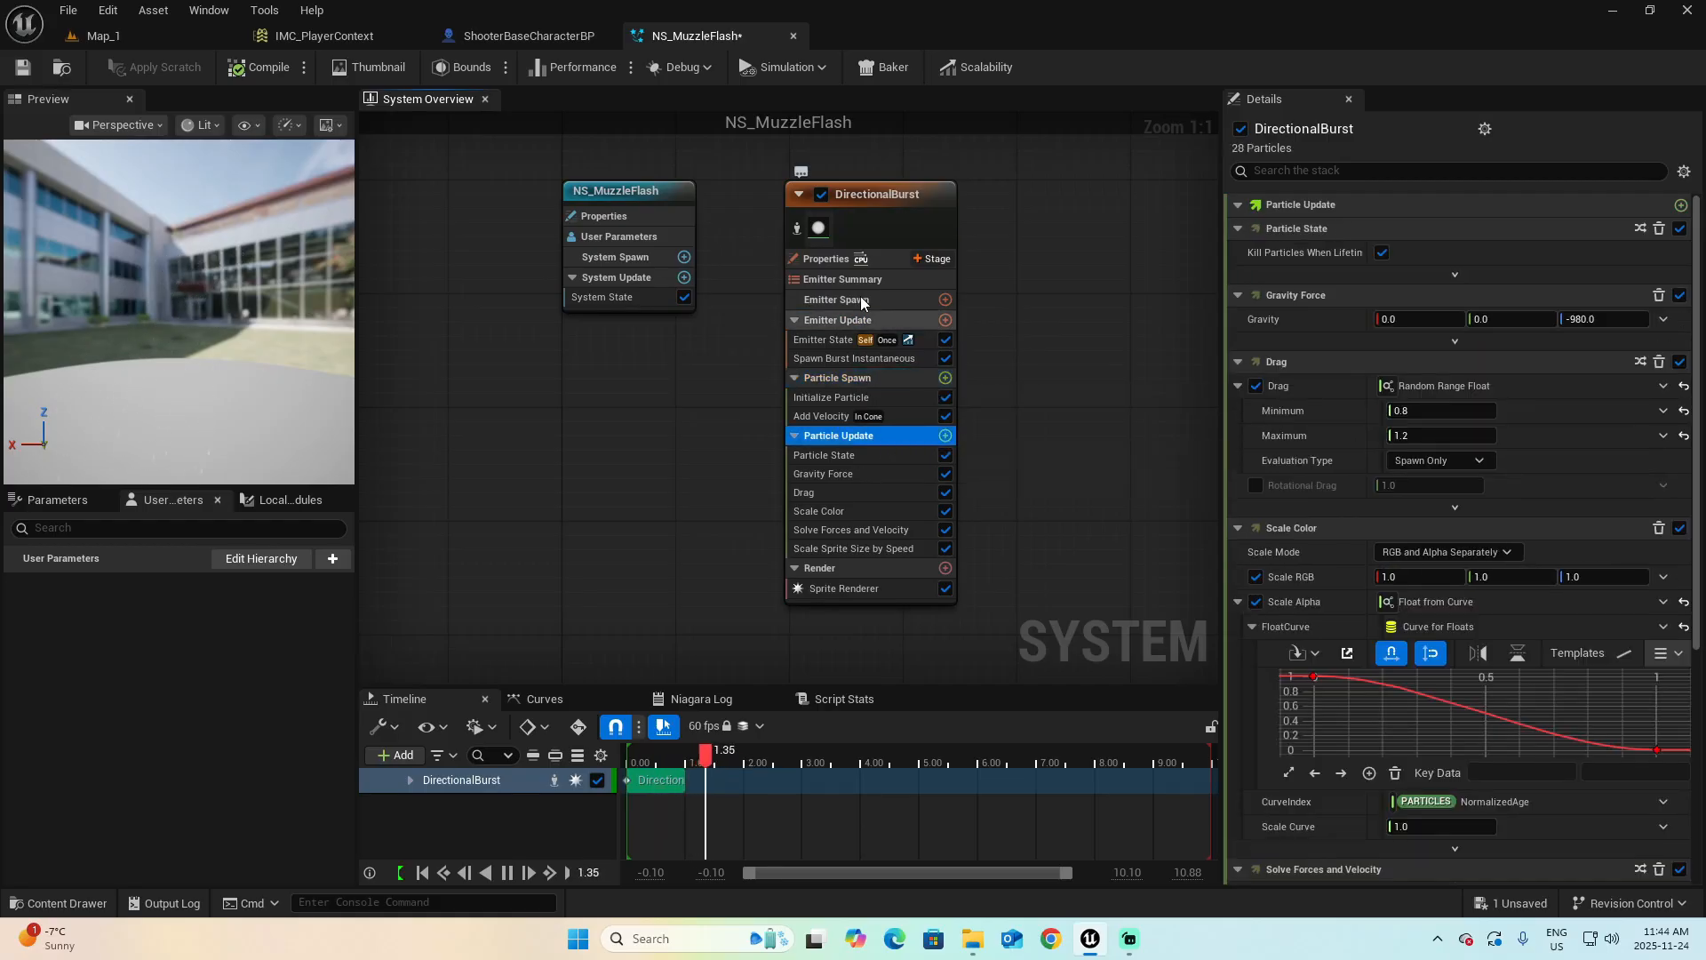
{"action": "left_click", "coordinate": [915, 195]}
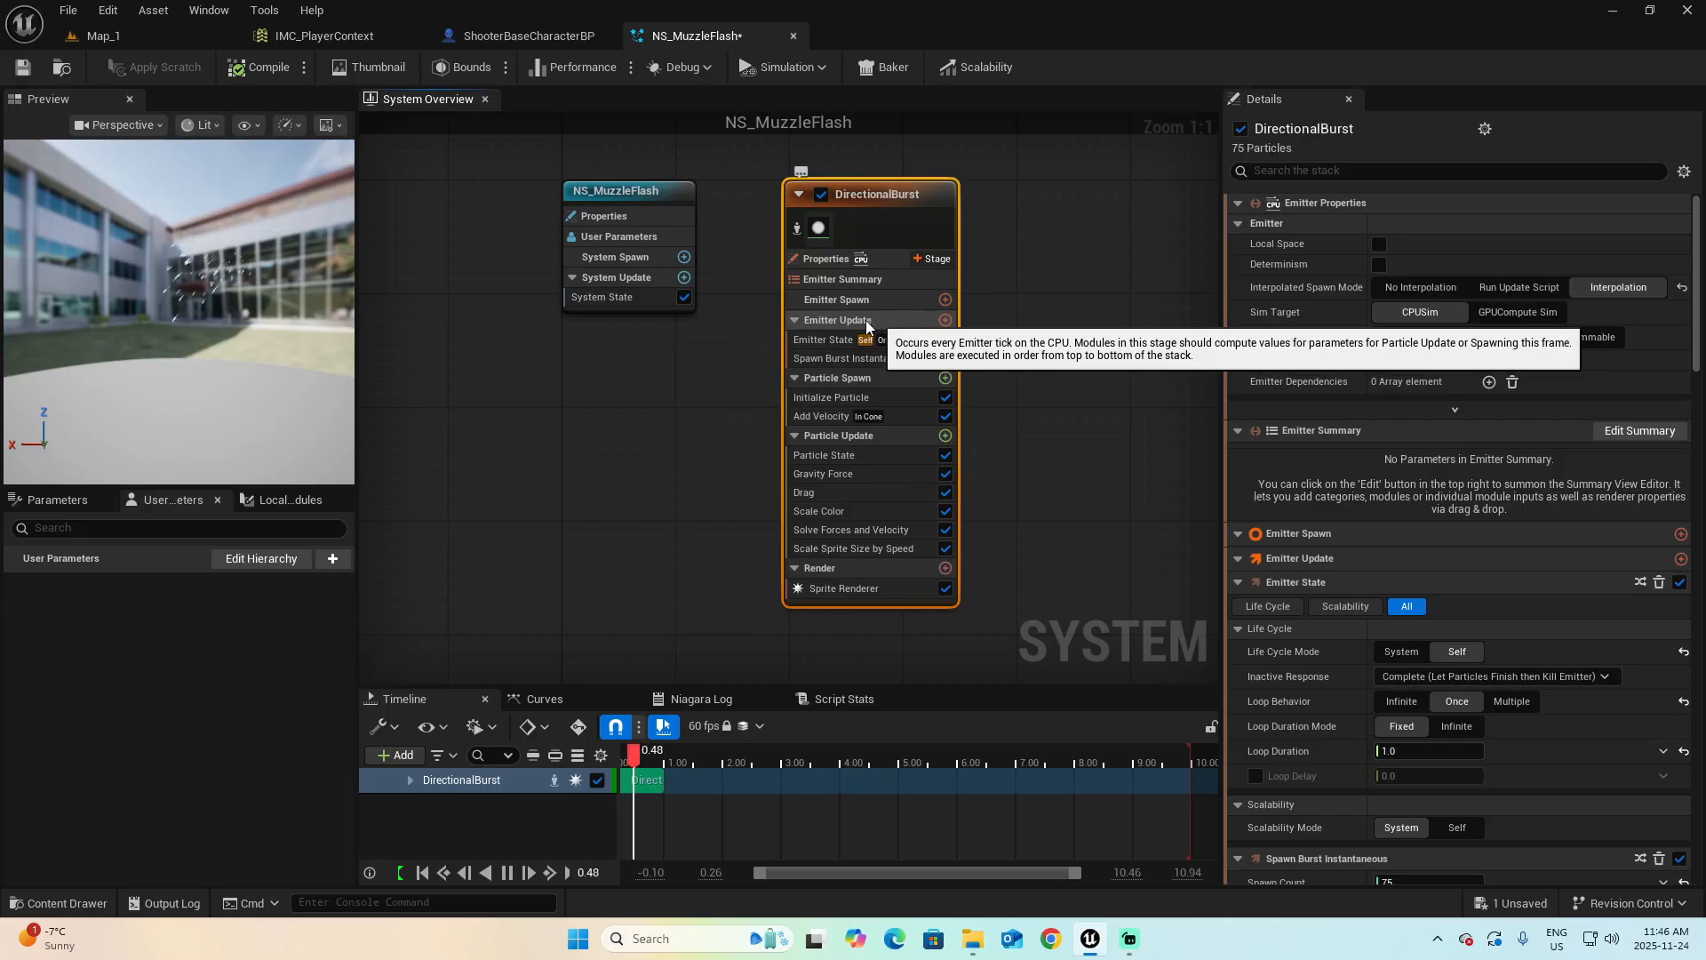
Set the Loop Duration in the DirectionalBurst emitter's Emitter State to 0.1
{"action": "left_click", "coordinate": [895, 322]}
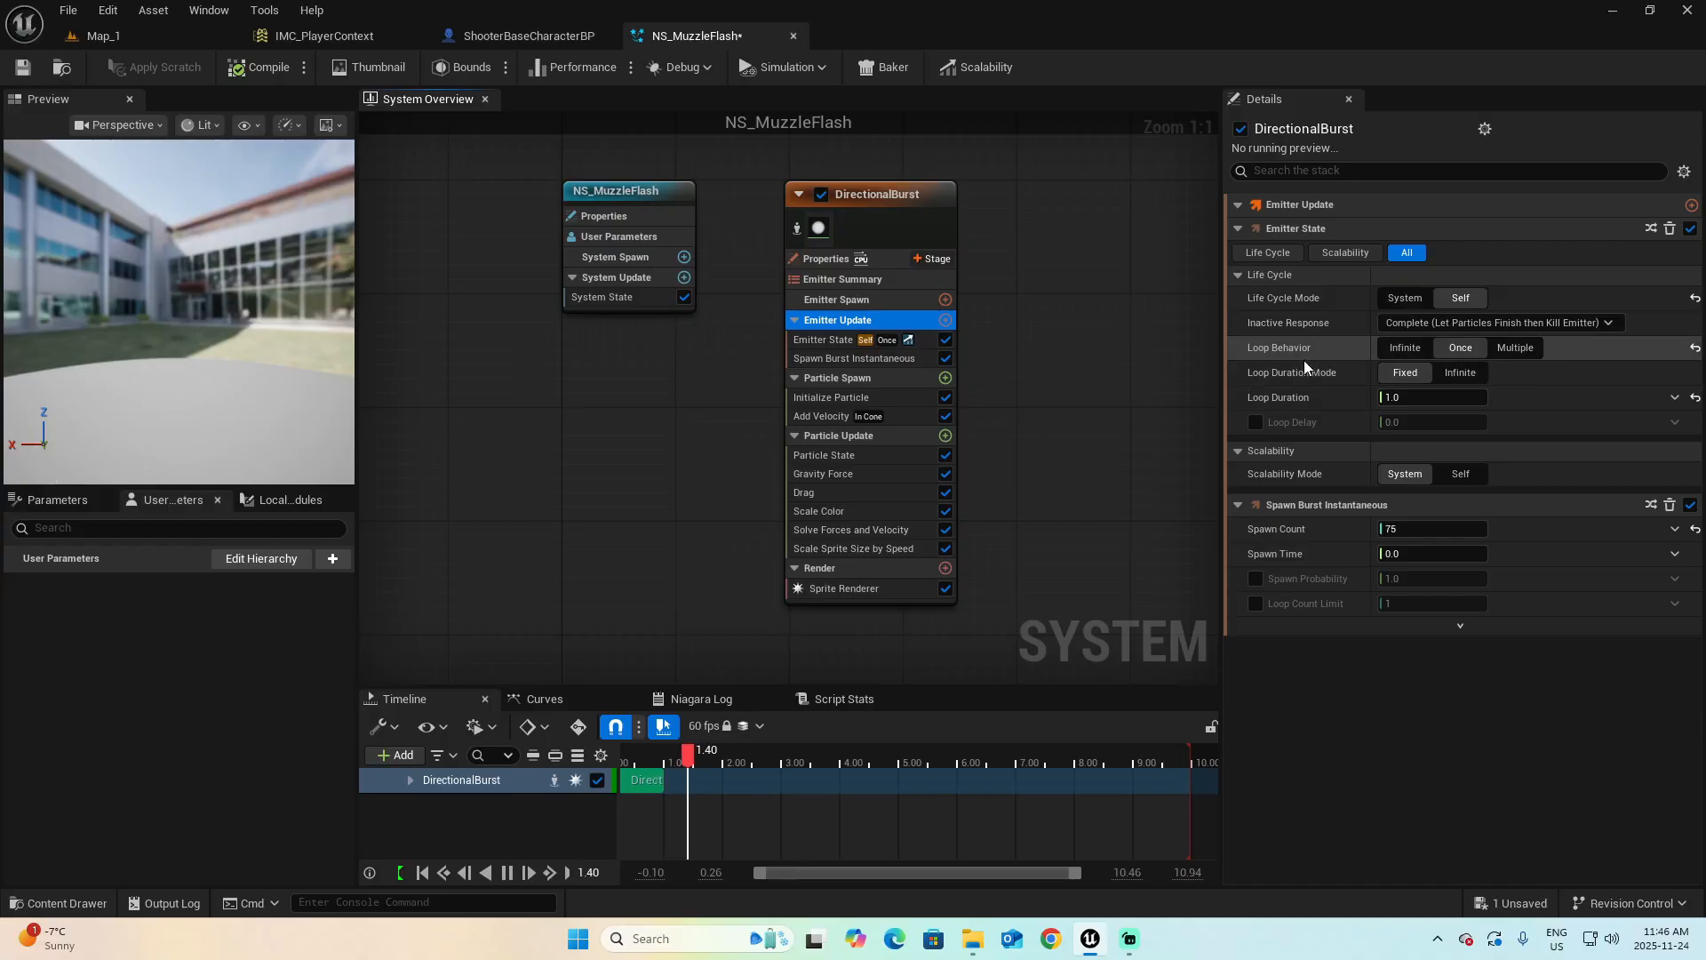
{"action": "mouse_move", "coordinate": [1305, 359]}
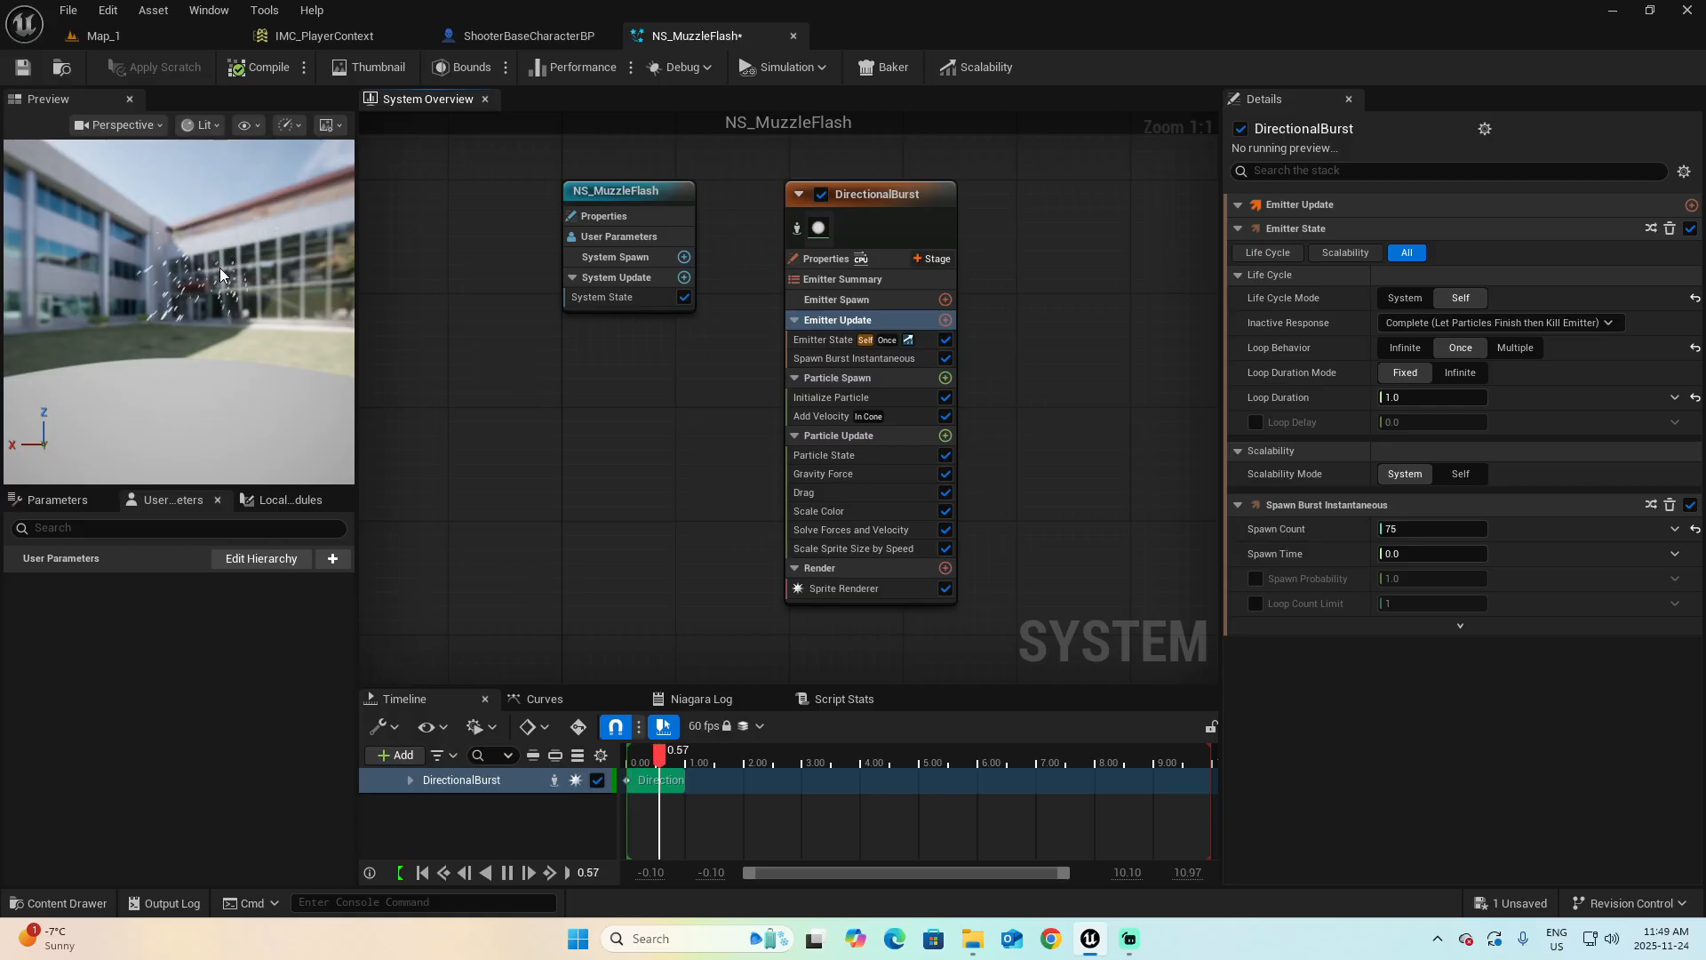
{"action": "left_click", "coordinate": [1421, 397]}
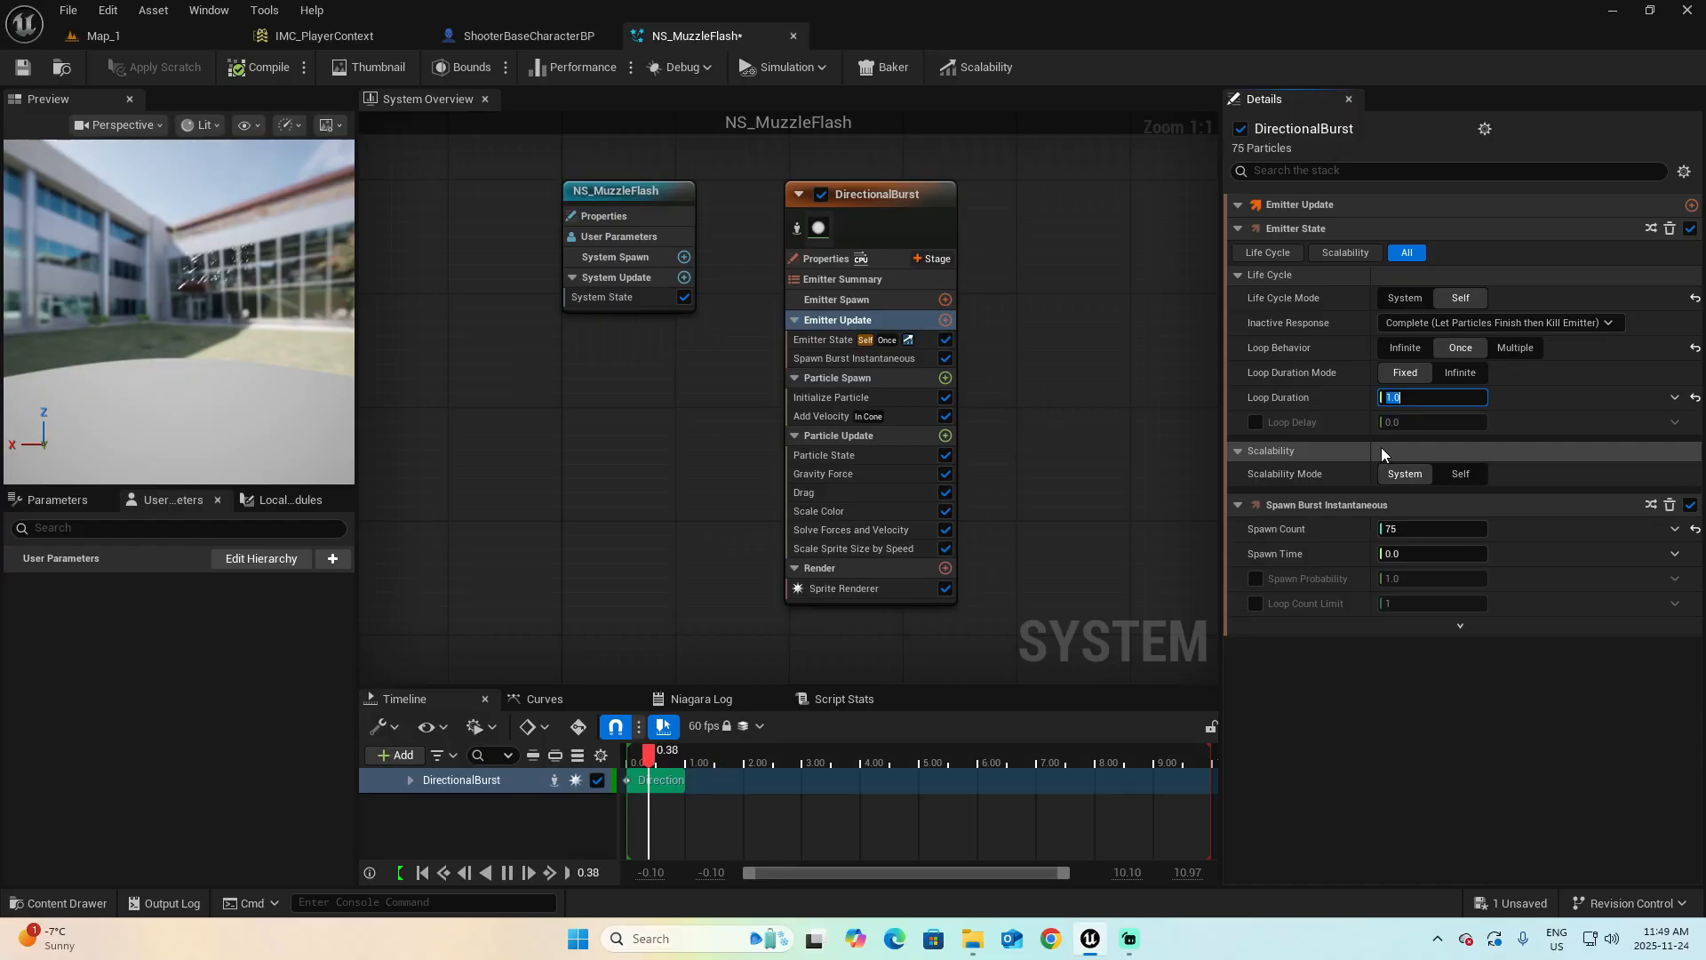
{"action": "type", "text": "0."}
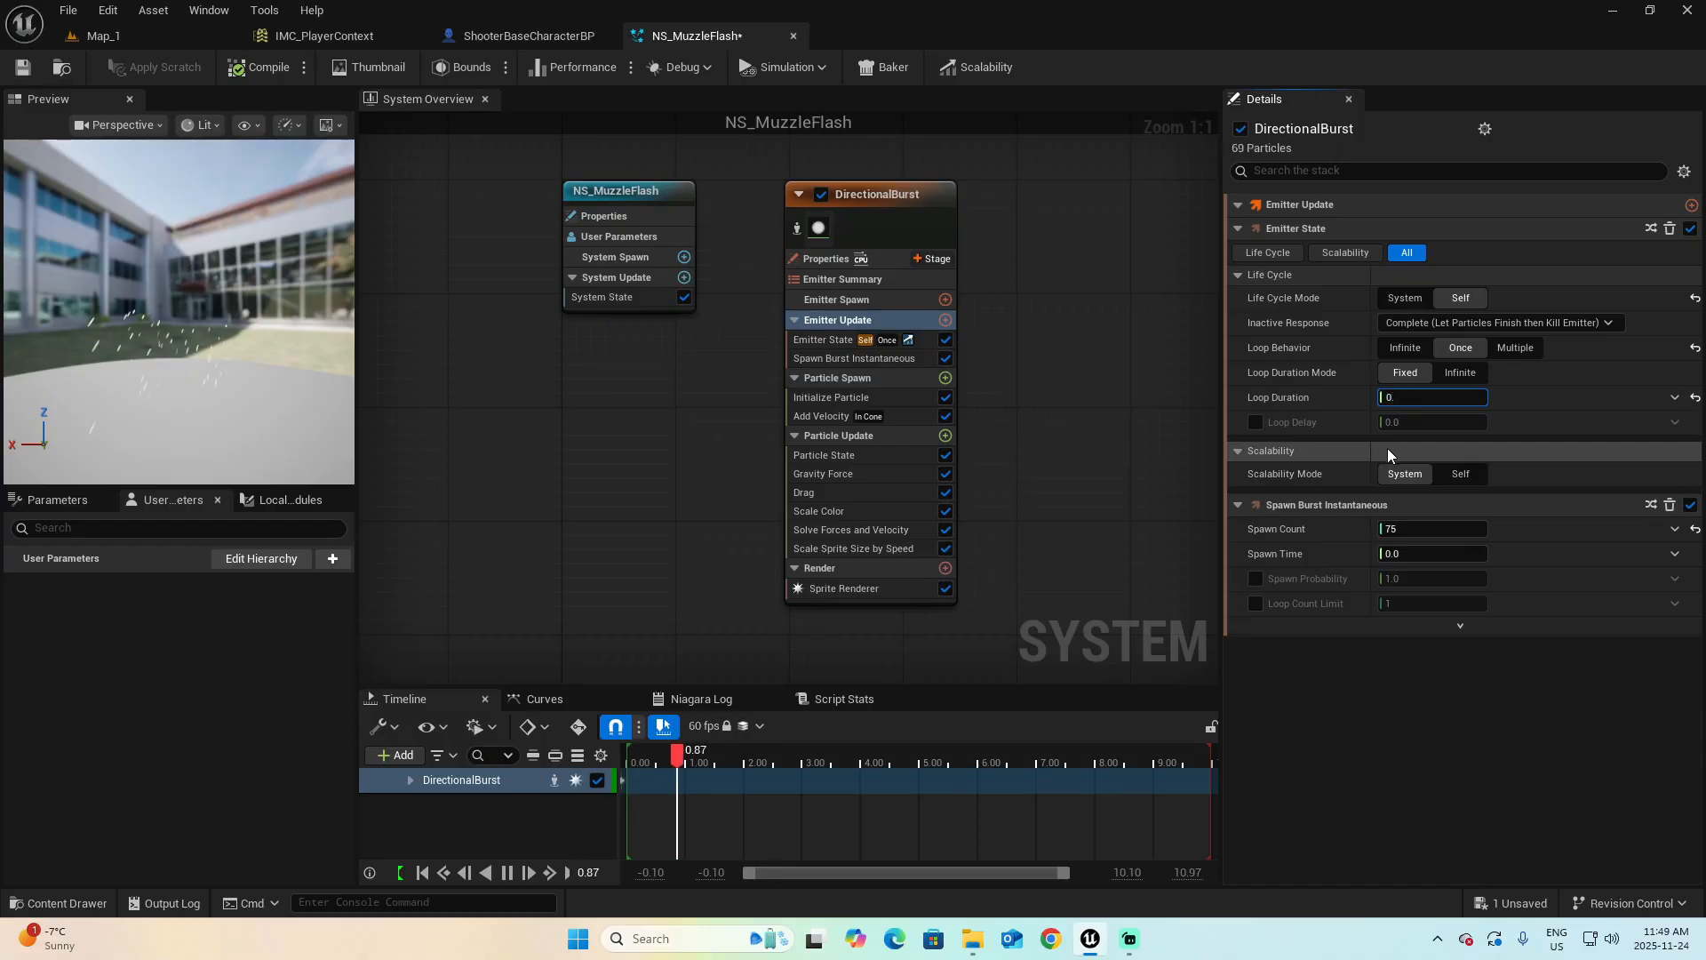
{"action": "type", "text": "1"}
{"action": "key", "text": "Tab"}
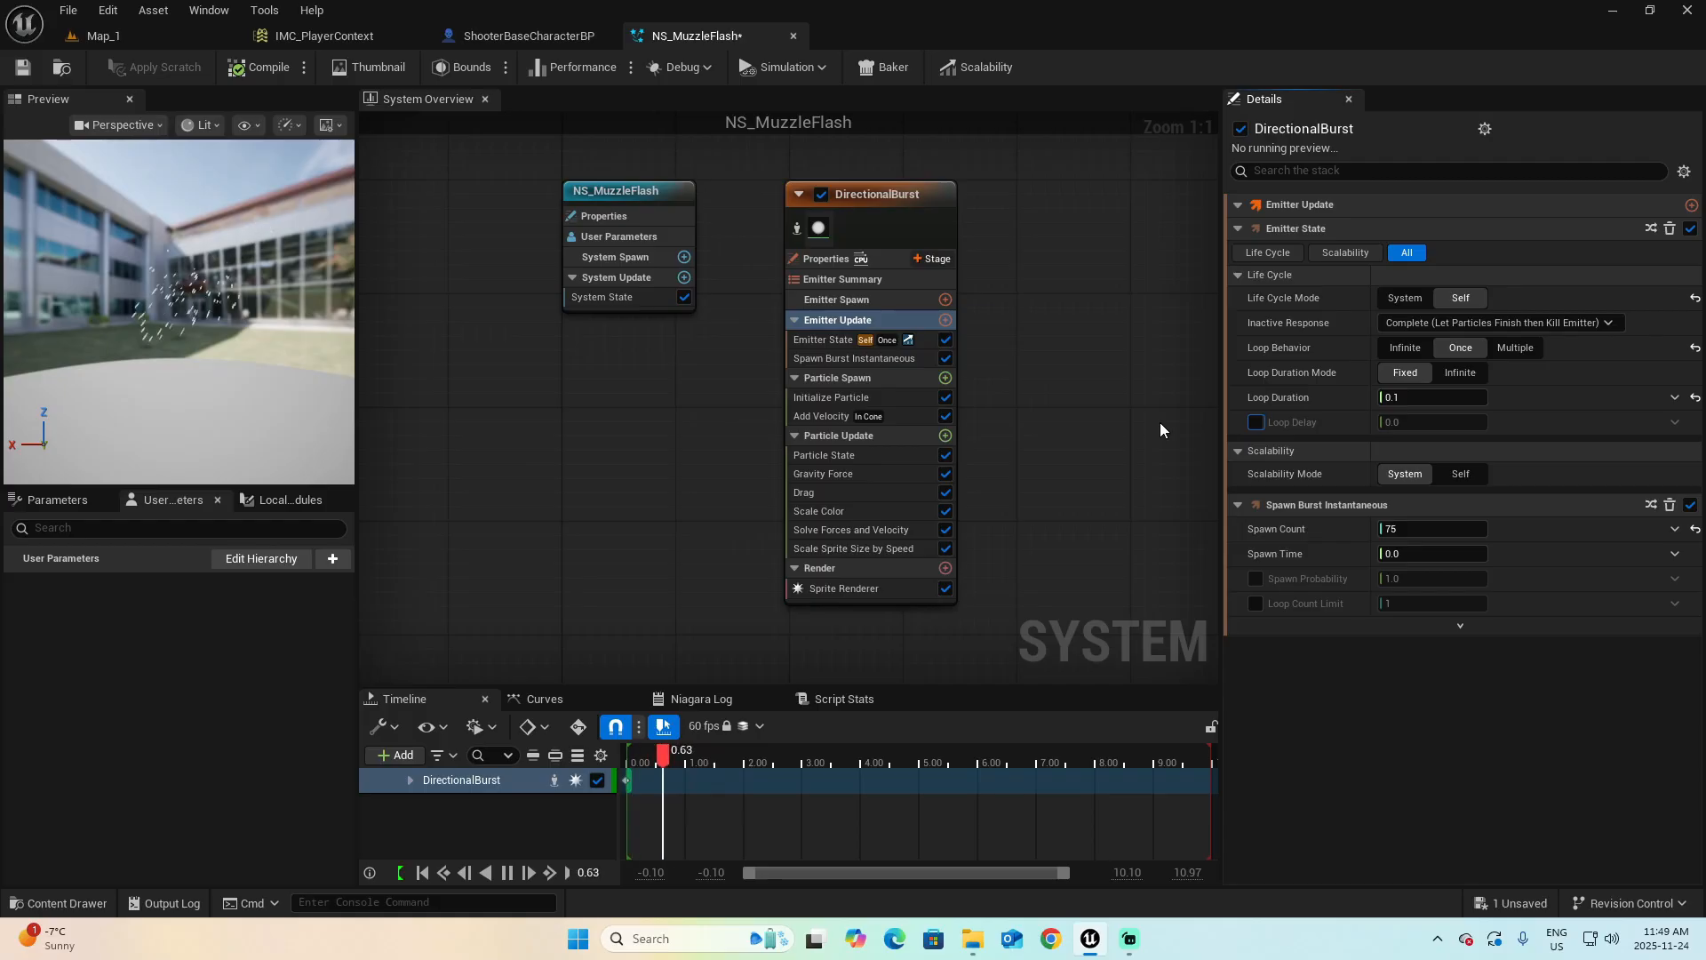
Reset the emitter's Loop Duration to its default, and set it back to 0.1
{"action": "left_click", "coordinate": [1695, 397]}
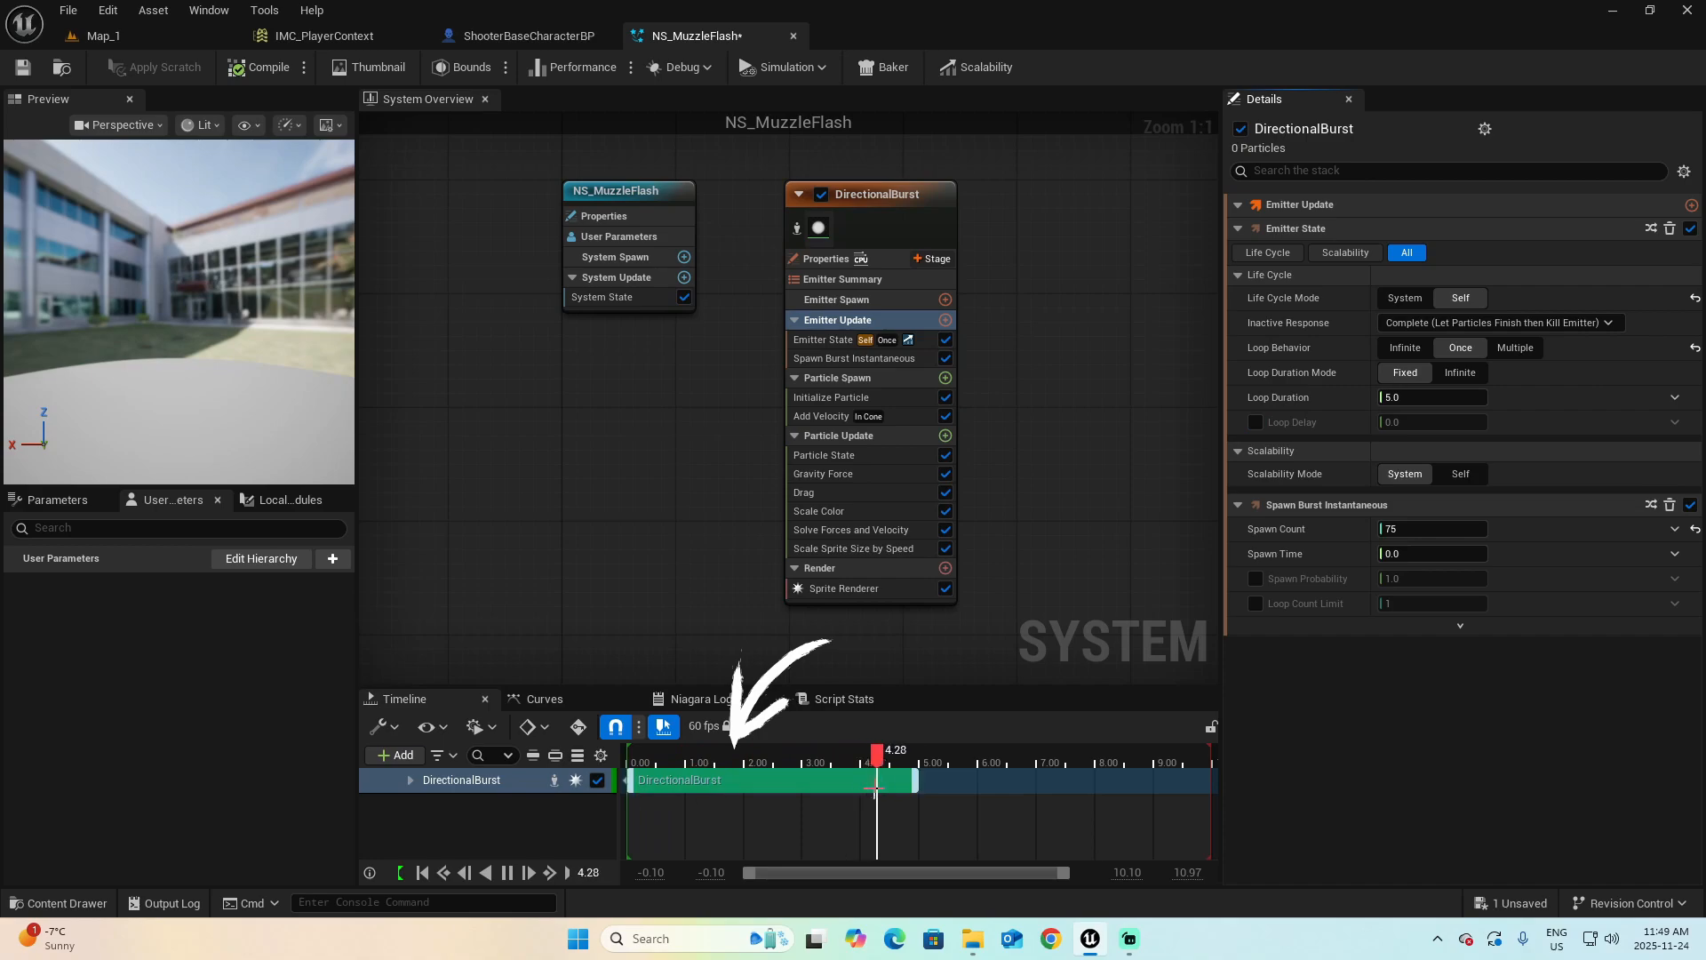
{"action": "left_click", "coordinate": [1466, 397]}
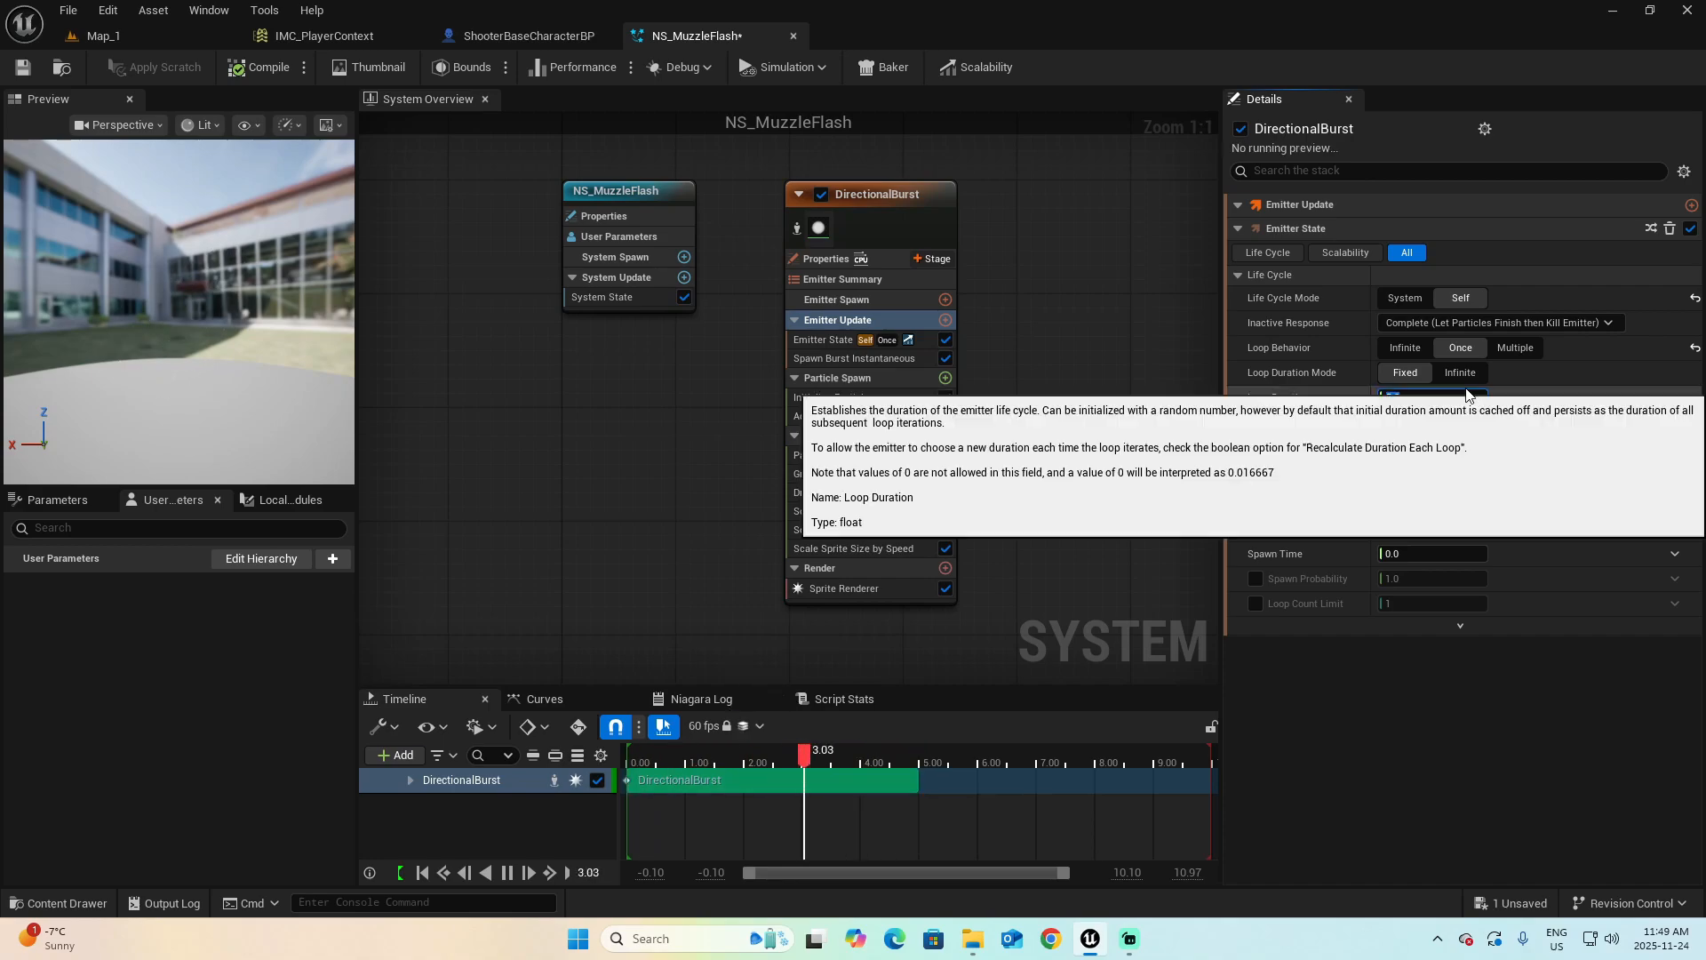
{"action": "type", "text": "0."}
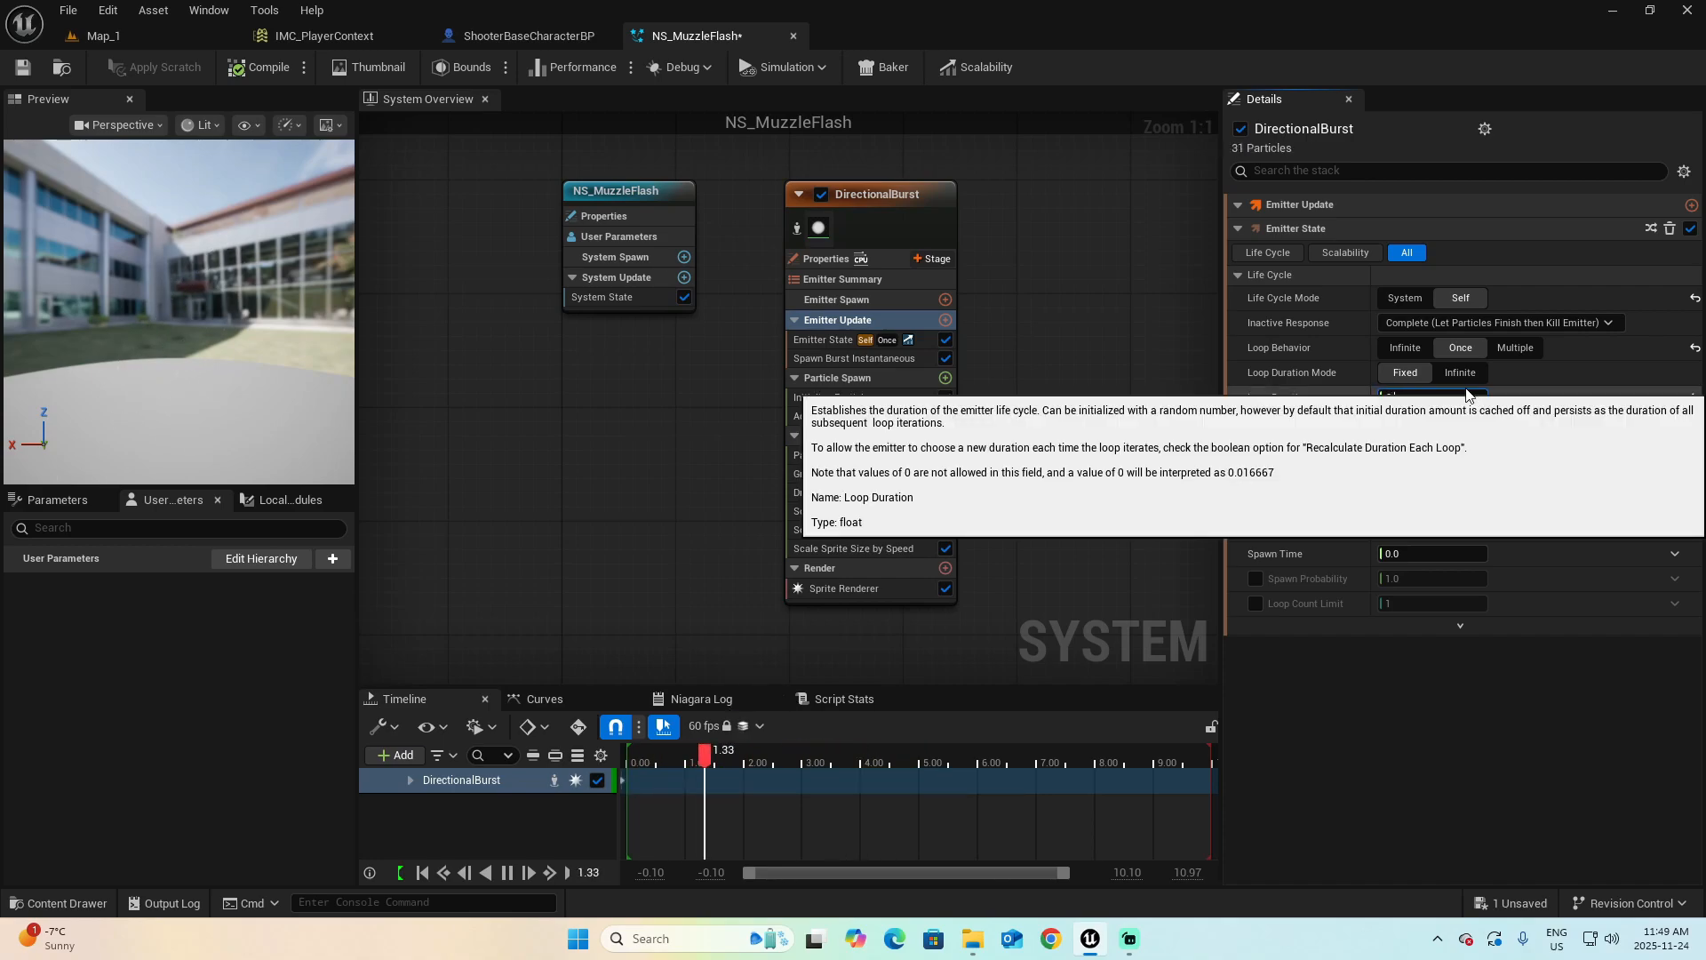
{"action": "type", "text": "1"}
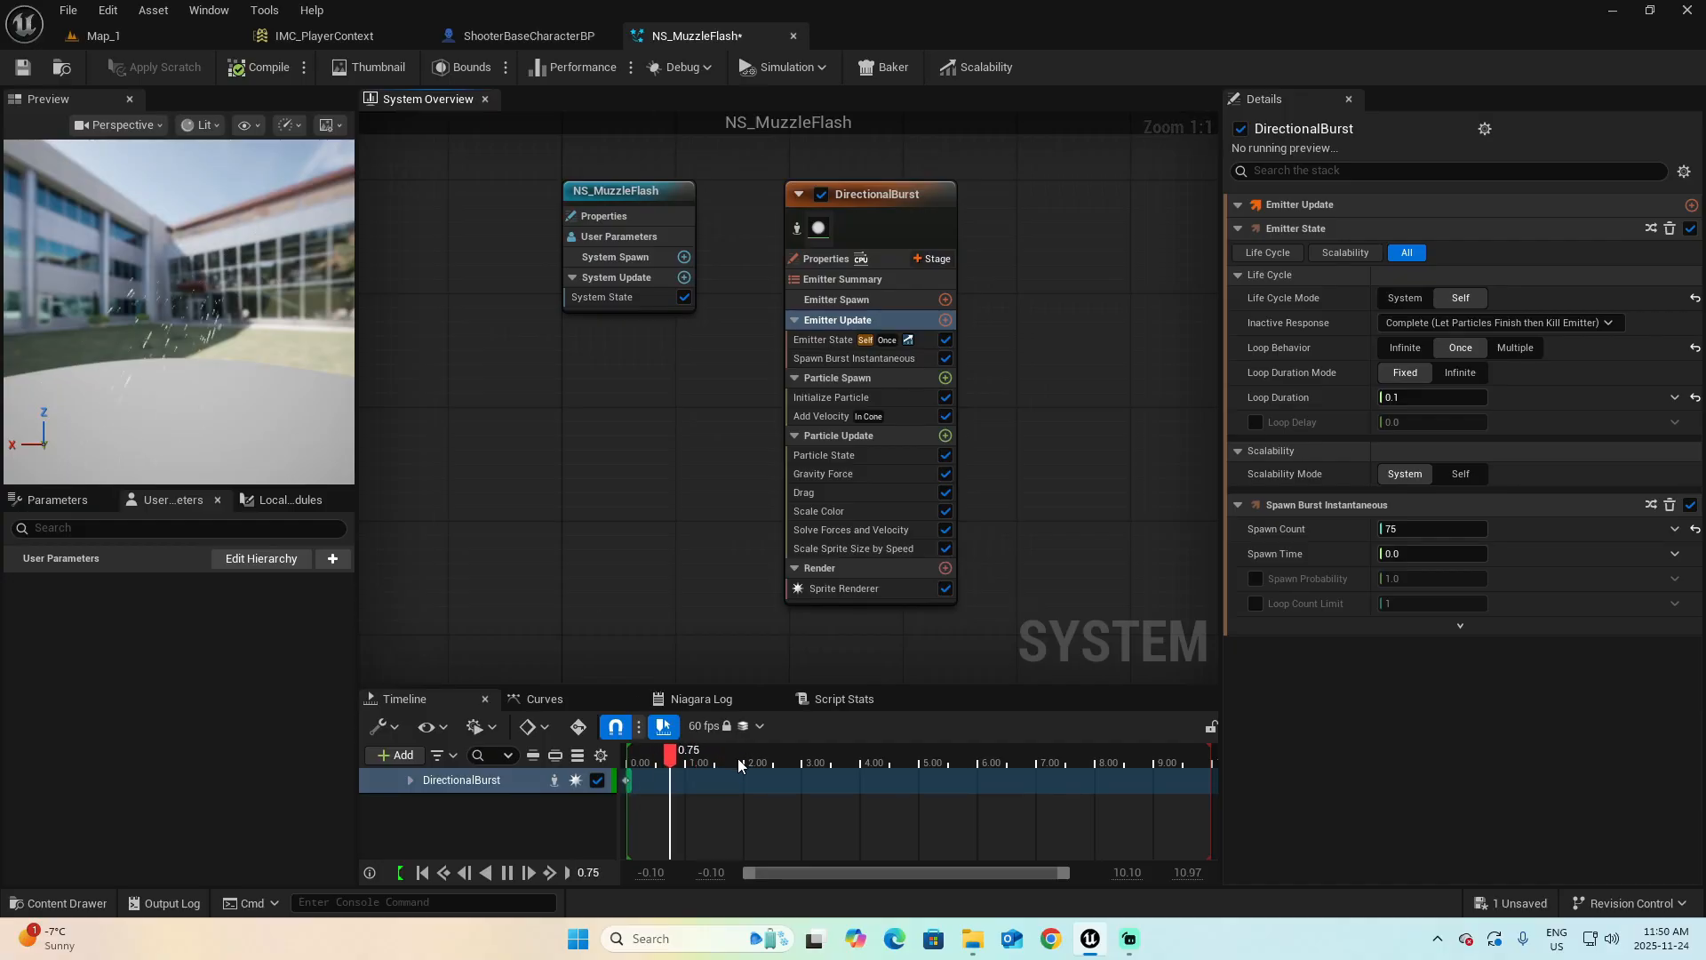
Set the end of the timeline's playback range to 0.1
{"action": "scroll", "coordinate": [738, 761], "scroll_direction": "up", "scroll_amount": 3}
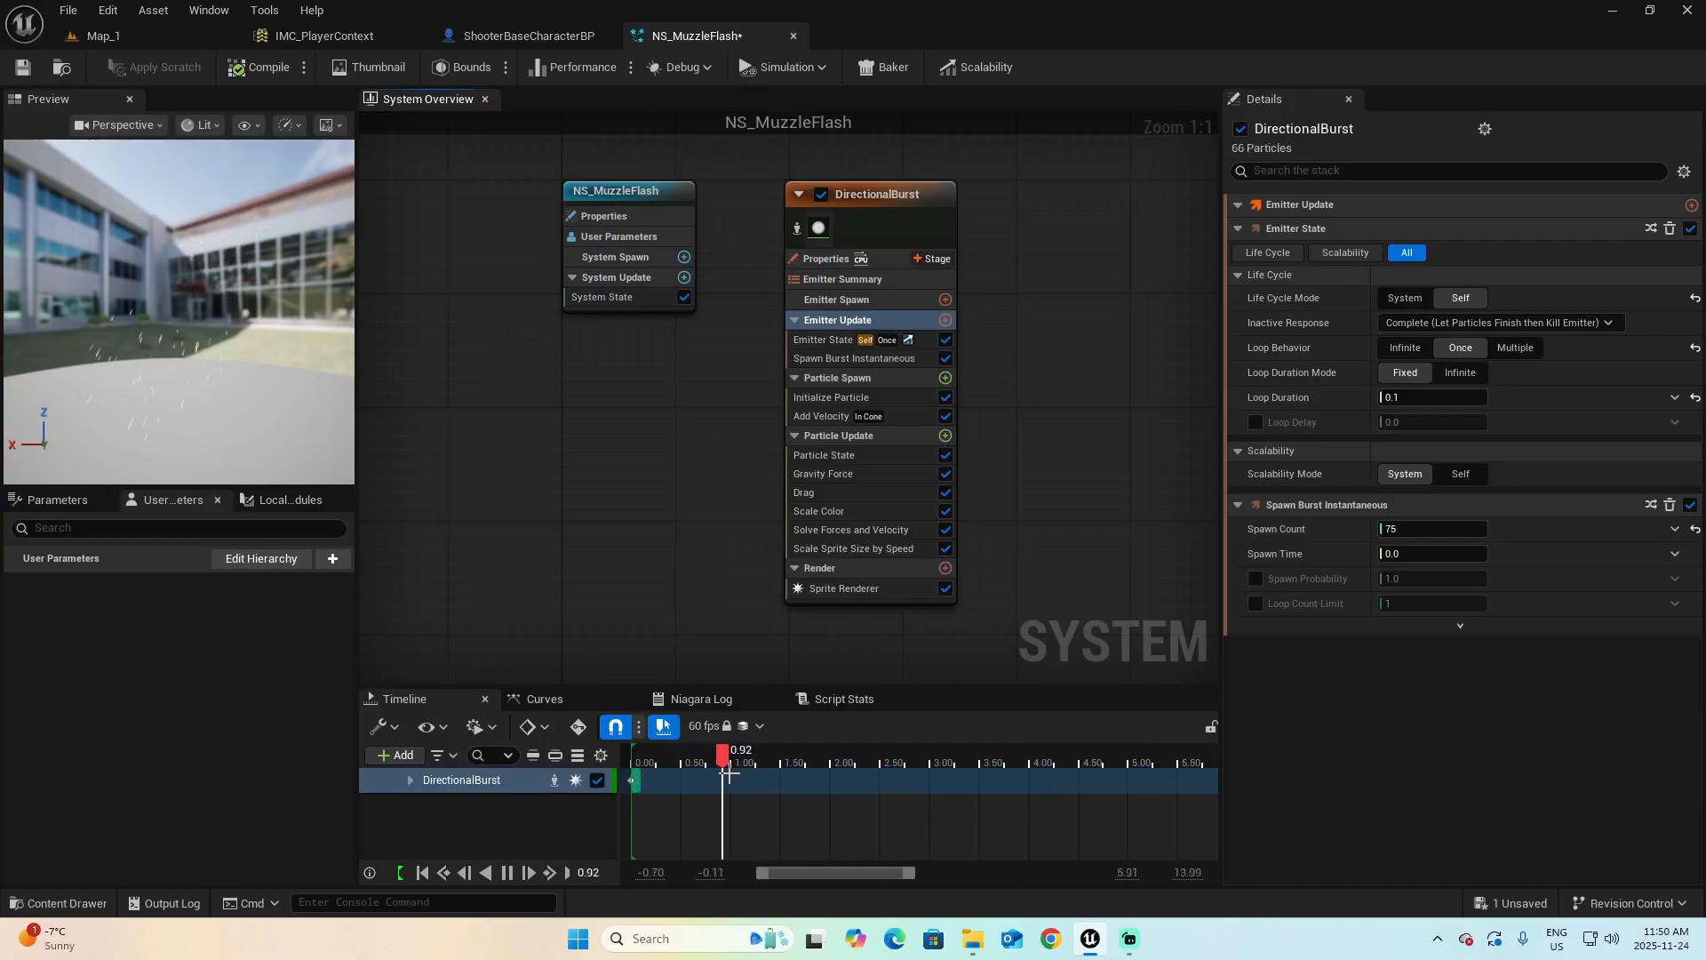
{"action": "scroll", "coordinate": [729, 773], "scroll_direction": "up", "scroll_amount": 2}
{"action": "left_click_drag", "start_coordinate": [808, 876], "coordinate": [765, 876]}
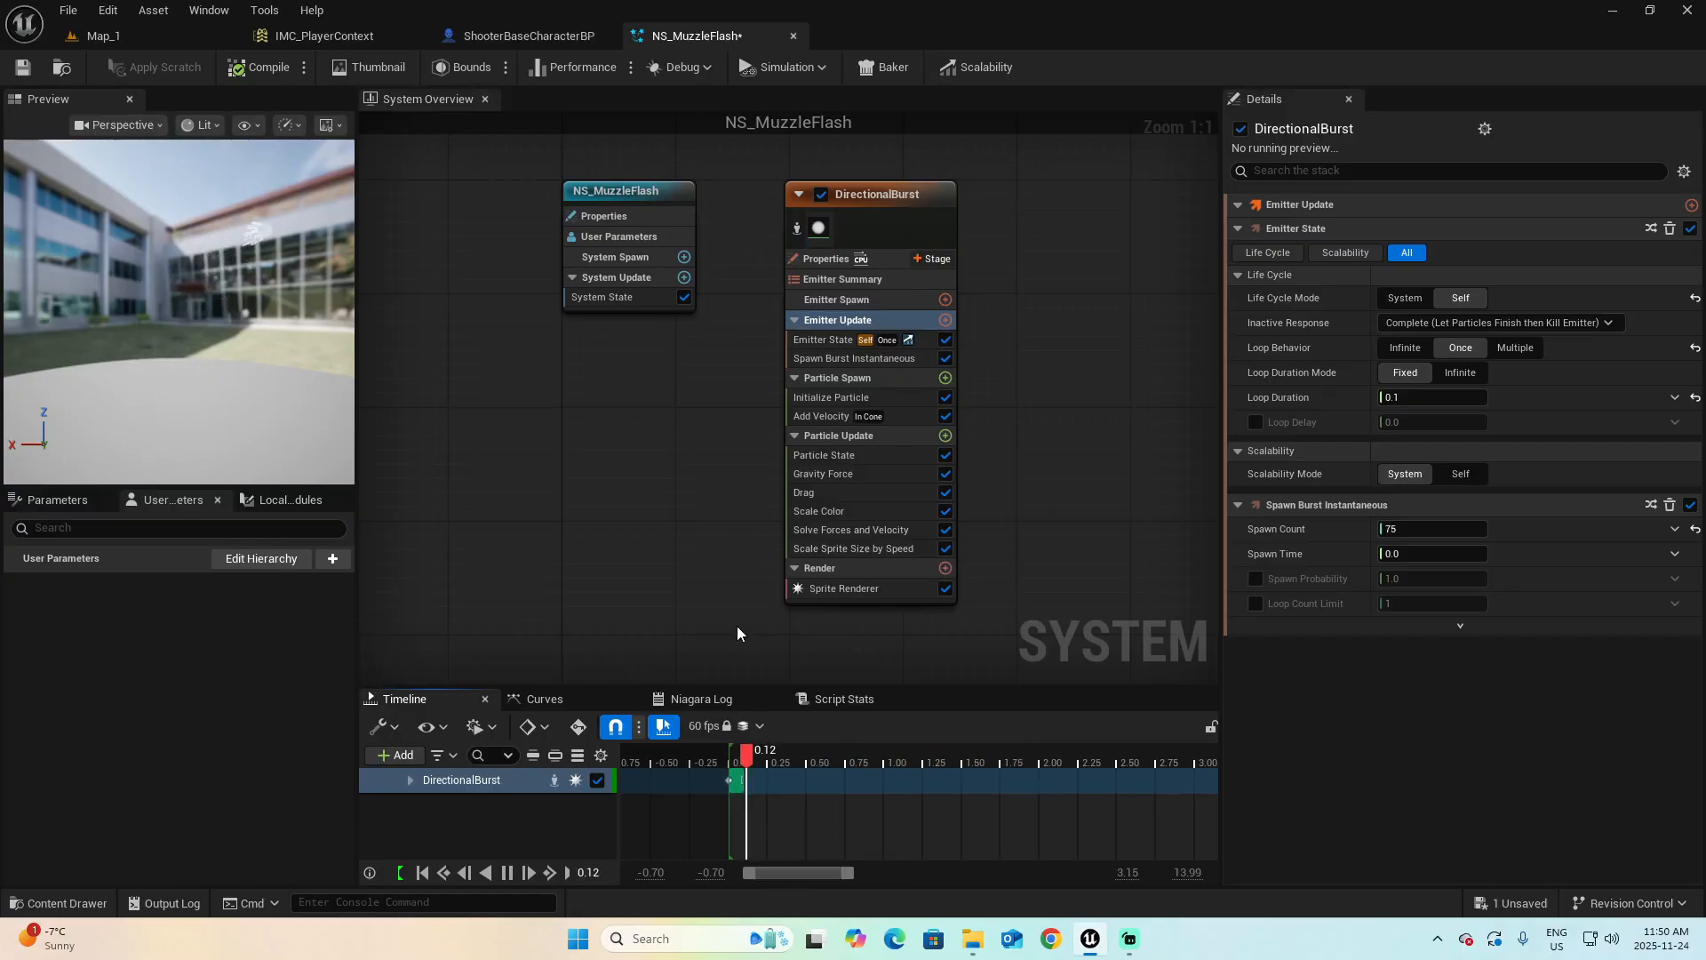
{"action": "left_click", "coordinate": [492, 728]}
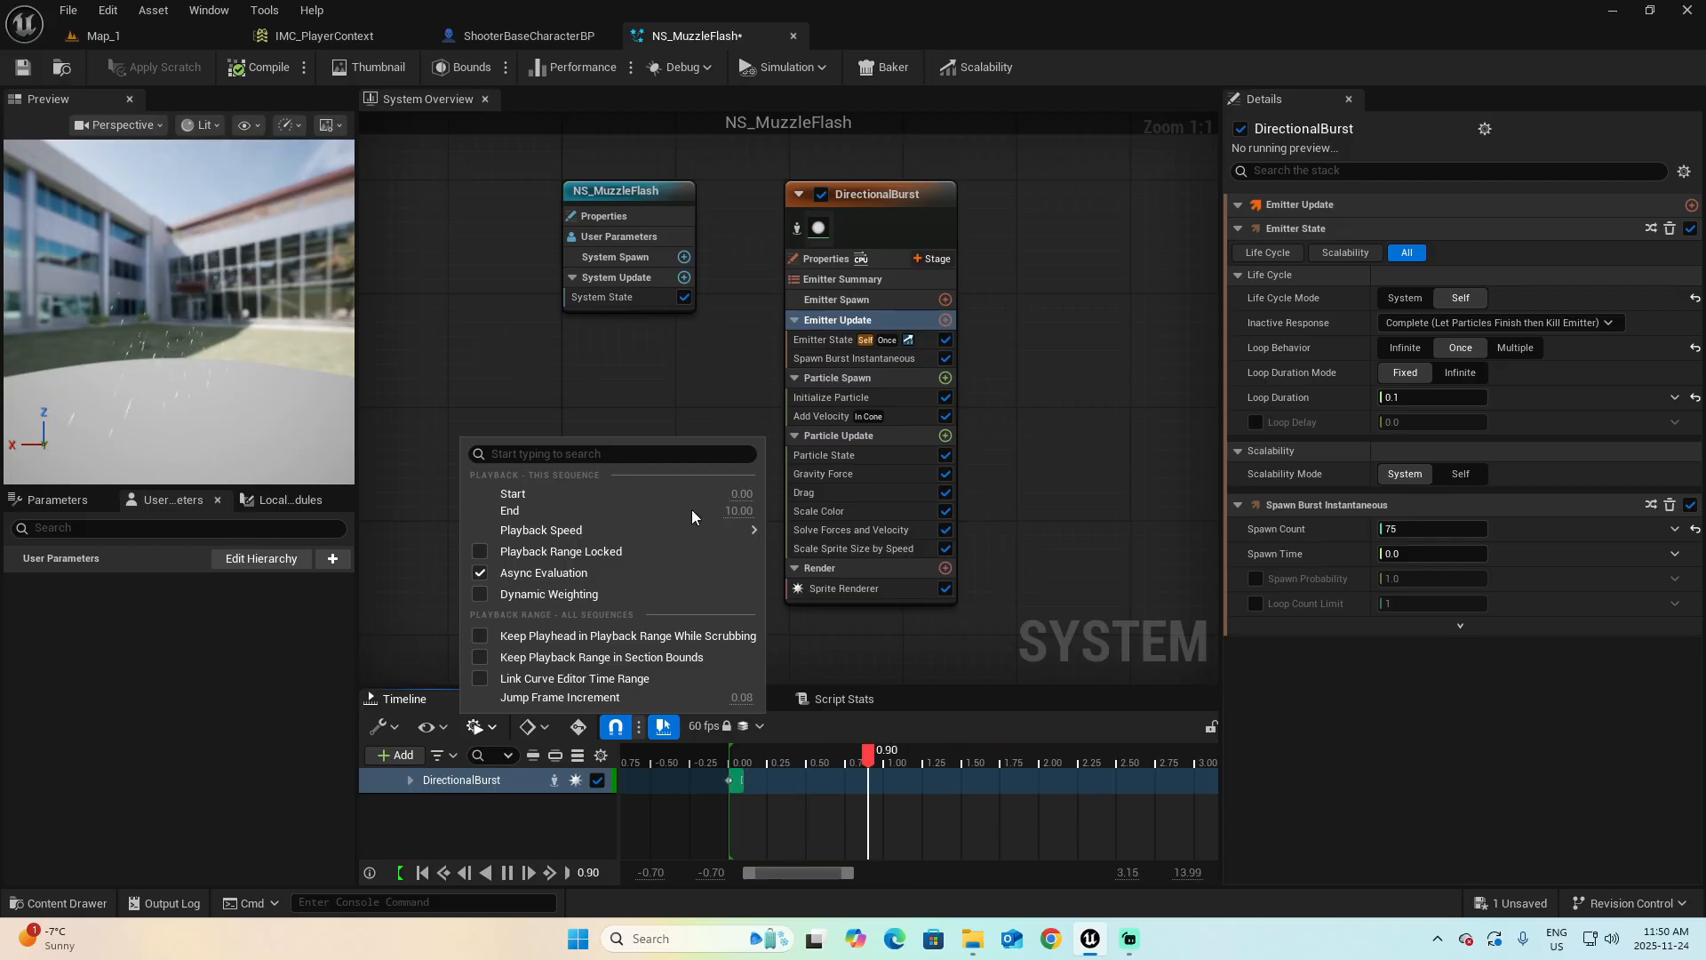
{"action": "left_click", "coordinate": [737, 512]}
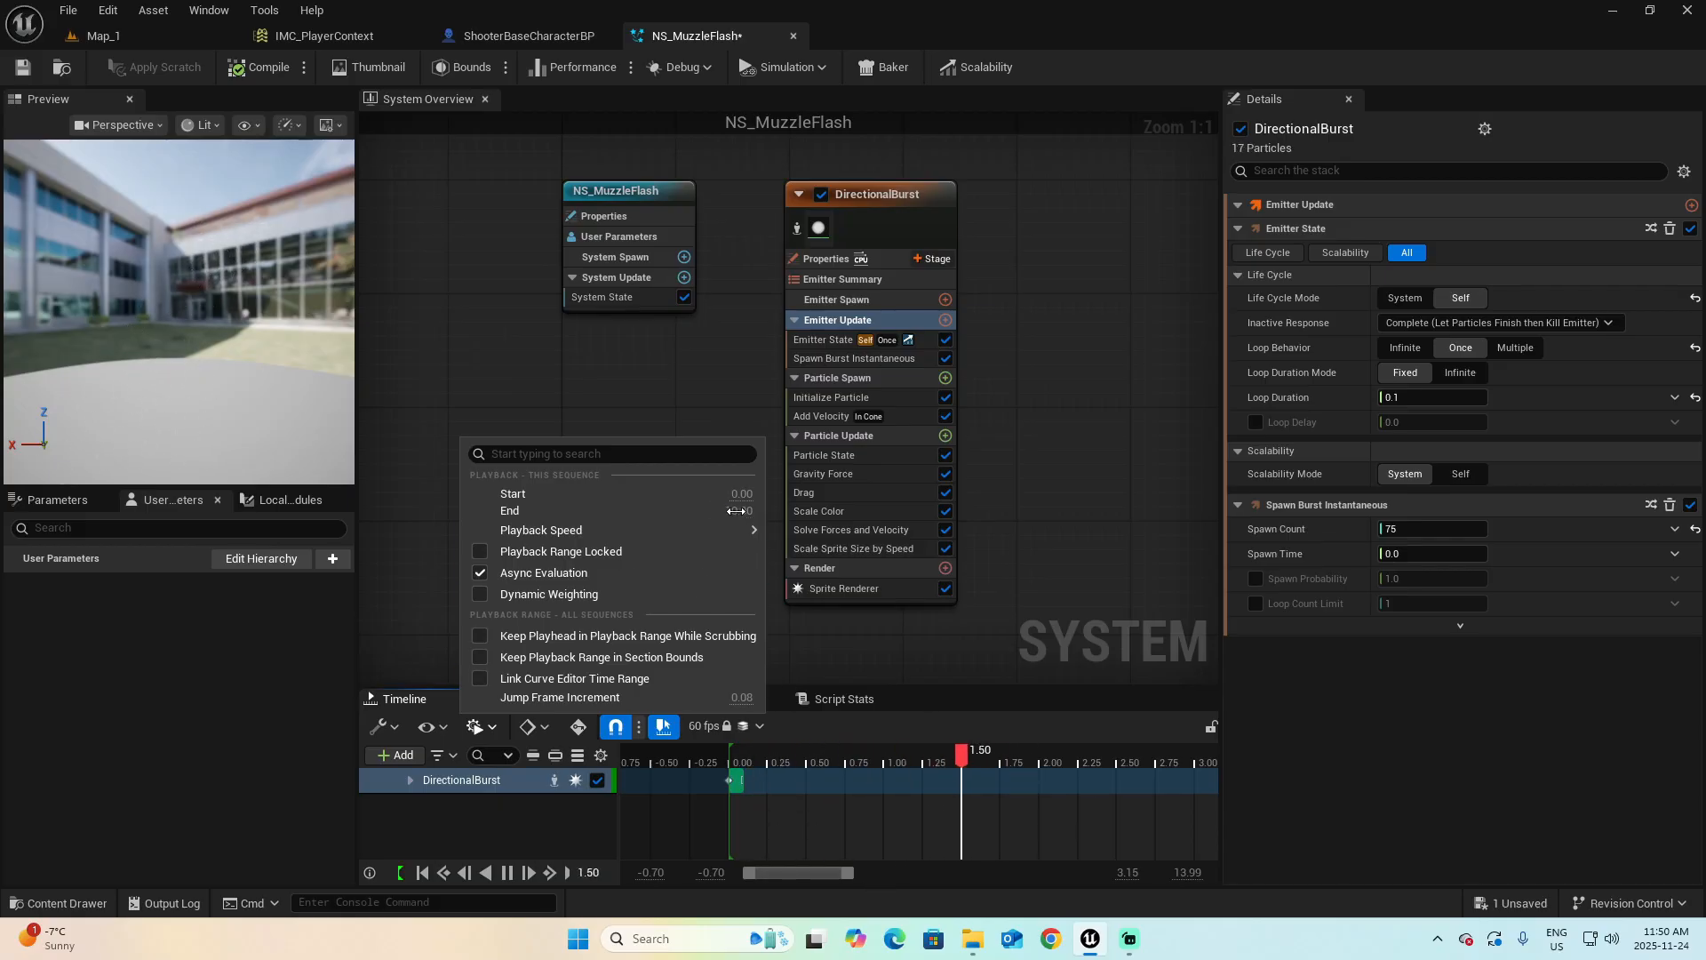
{"action": "type", "text": "0.1"}
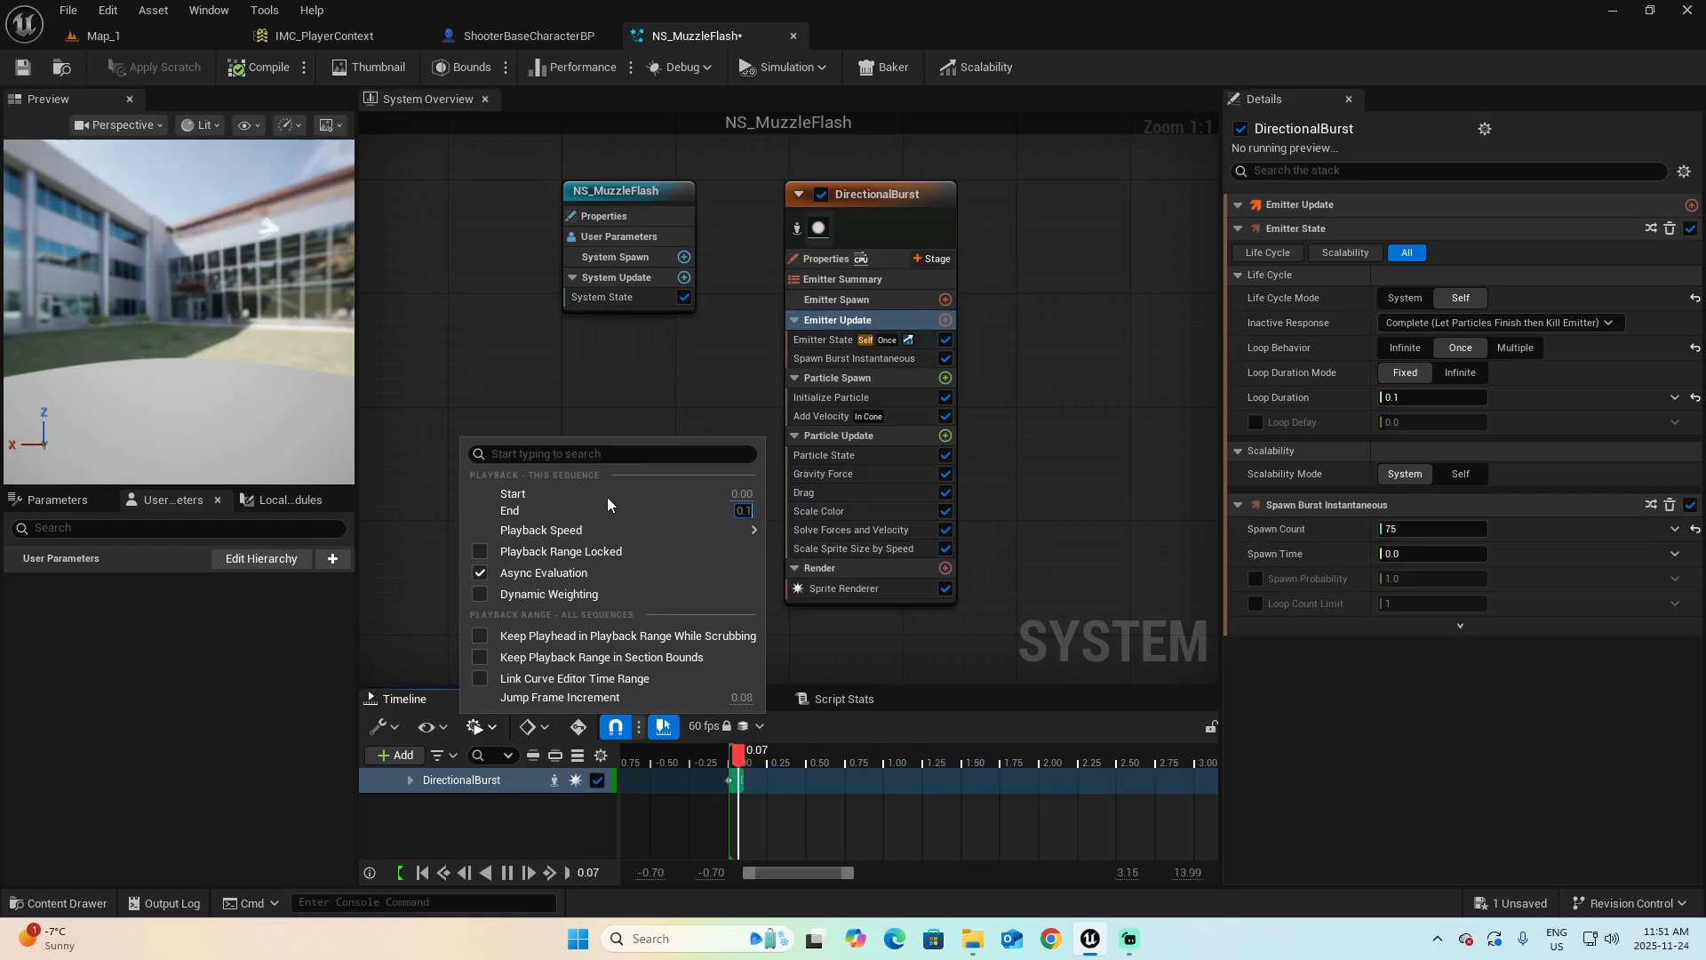
{"action": "key", "text": "Return"}
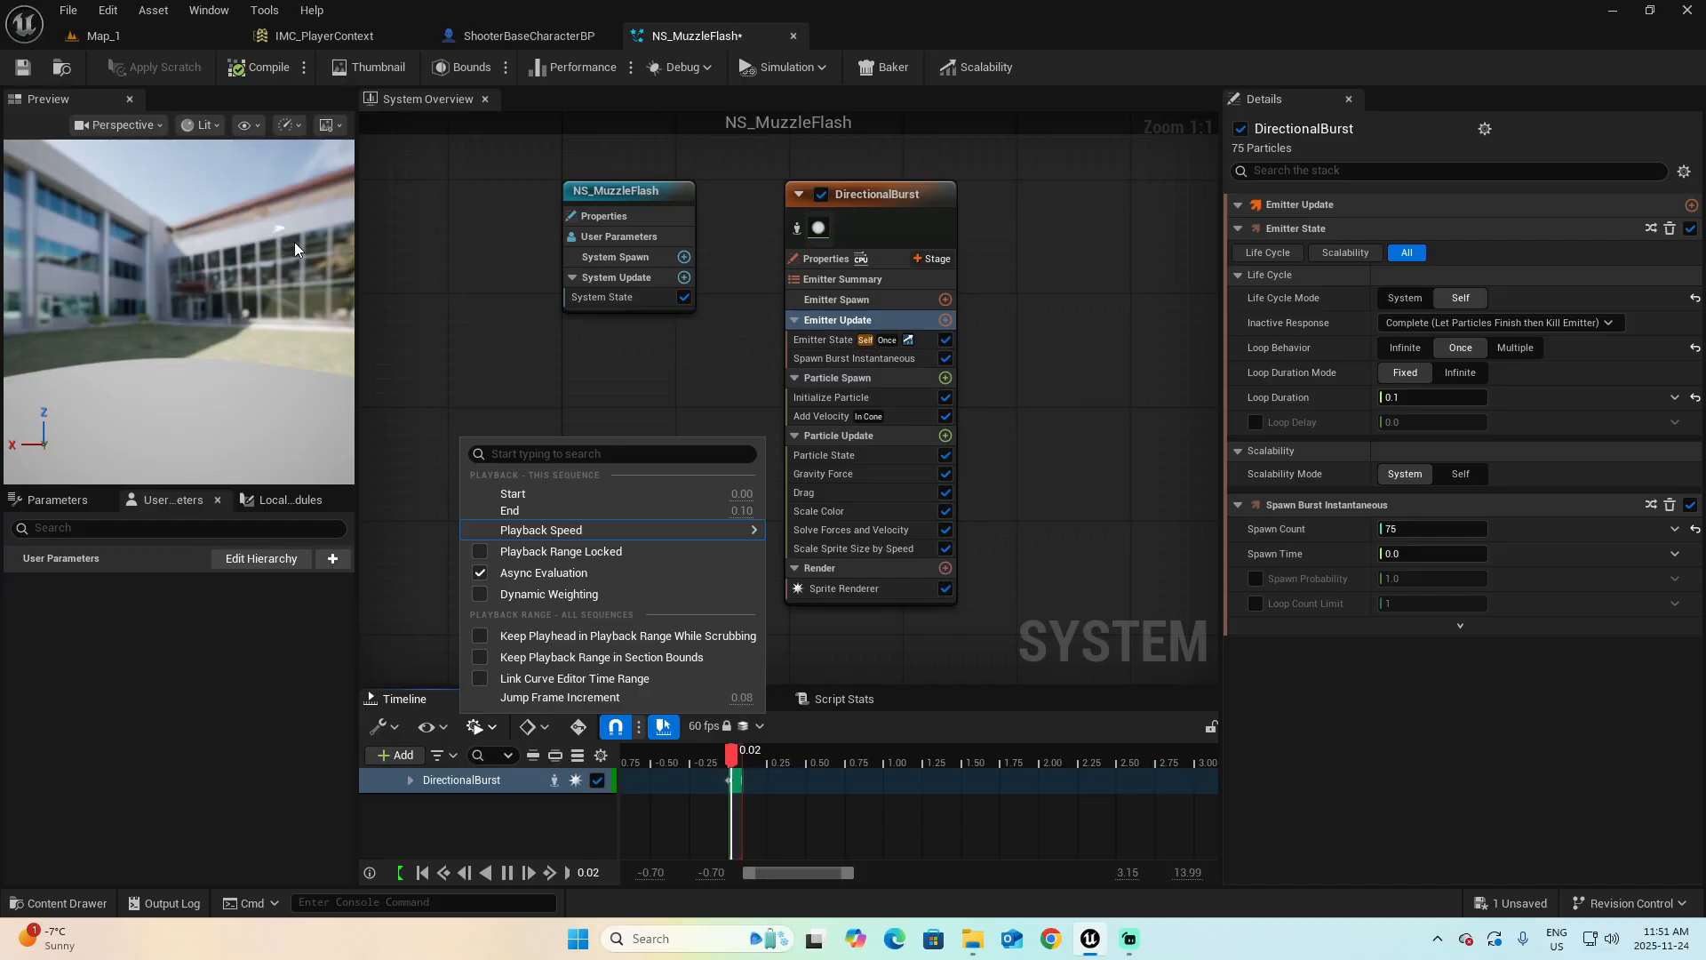
{"action": "left_click", "coordinate": [622, 405]}
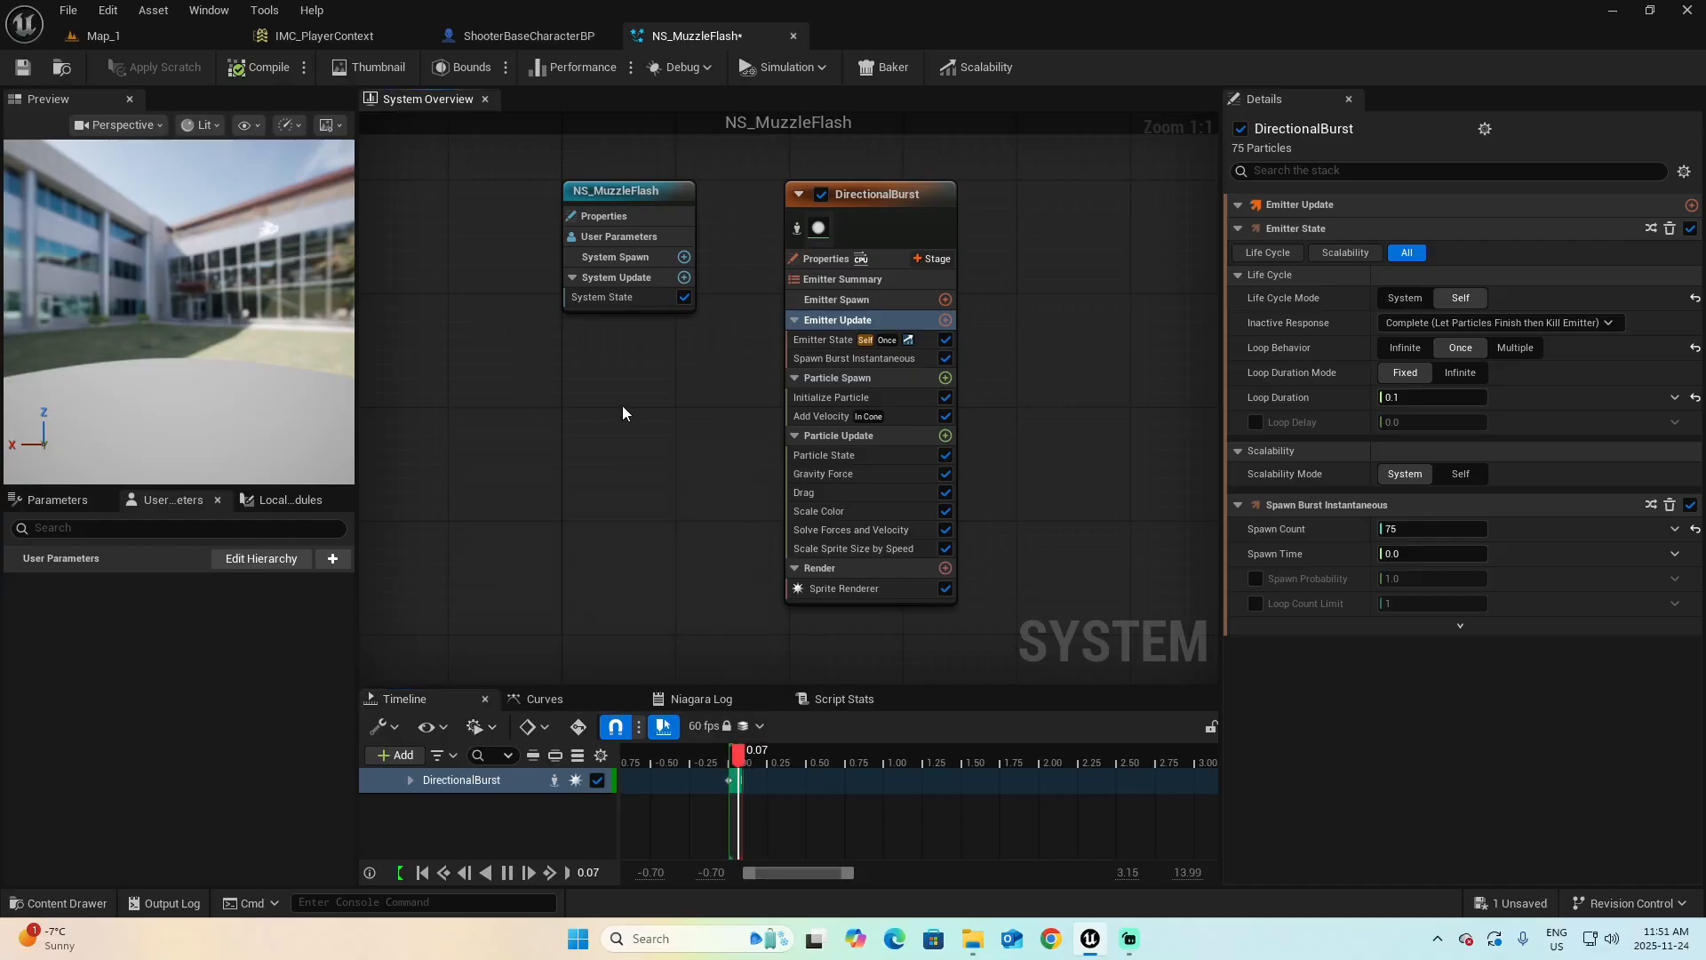
Set the end of the timeline's playback range to 5
{"action": "left_click", "coordinate": [480, 726]}
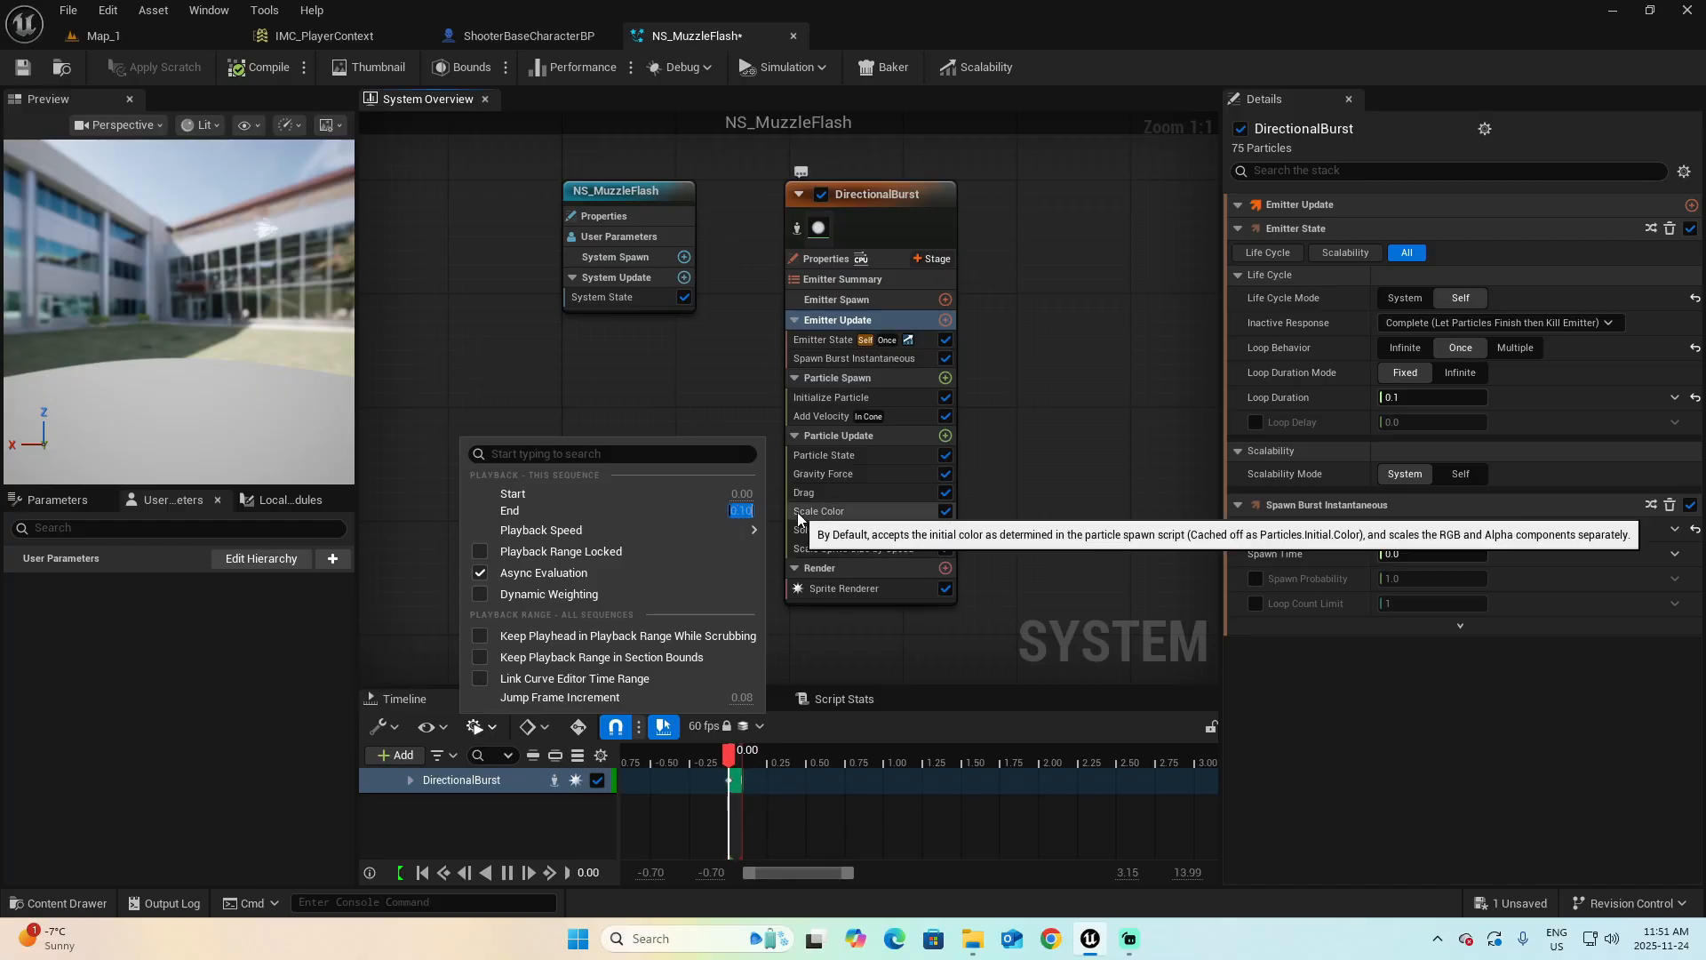
{"action": "type", "text": "5"}
{"action": "key", "text": "Return"}
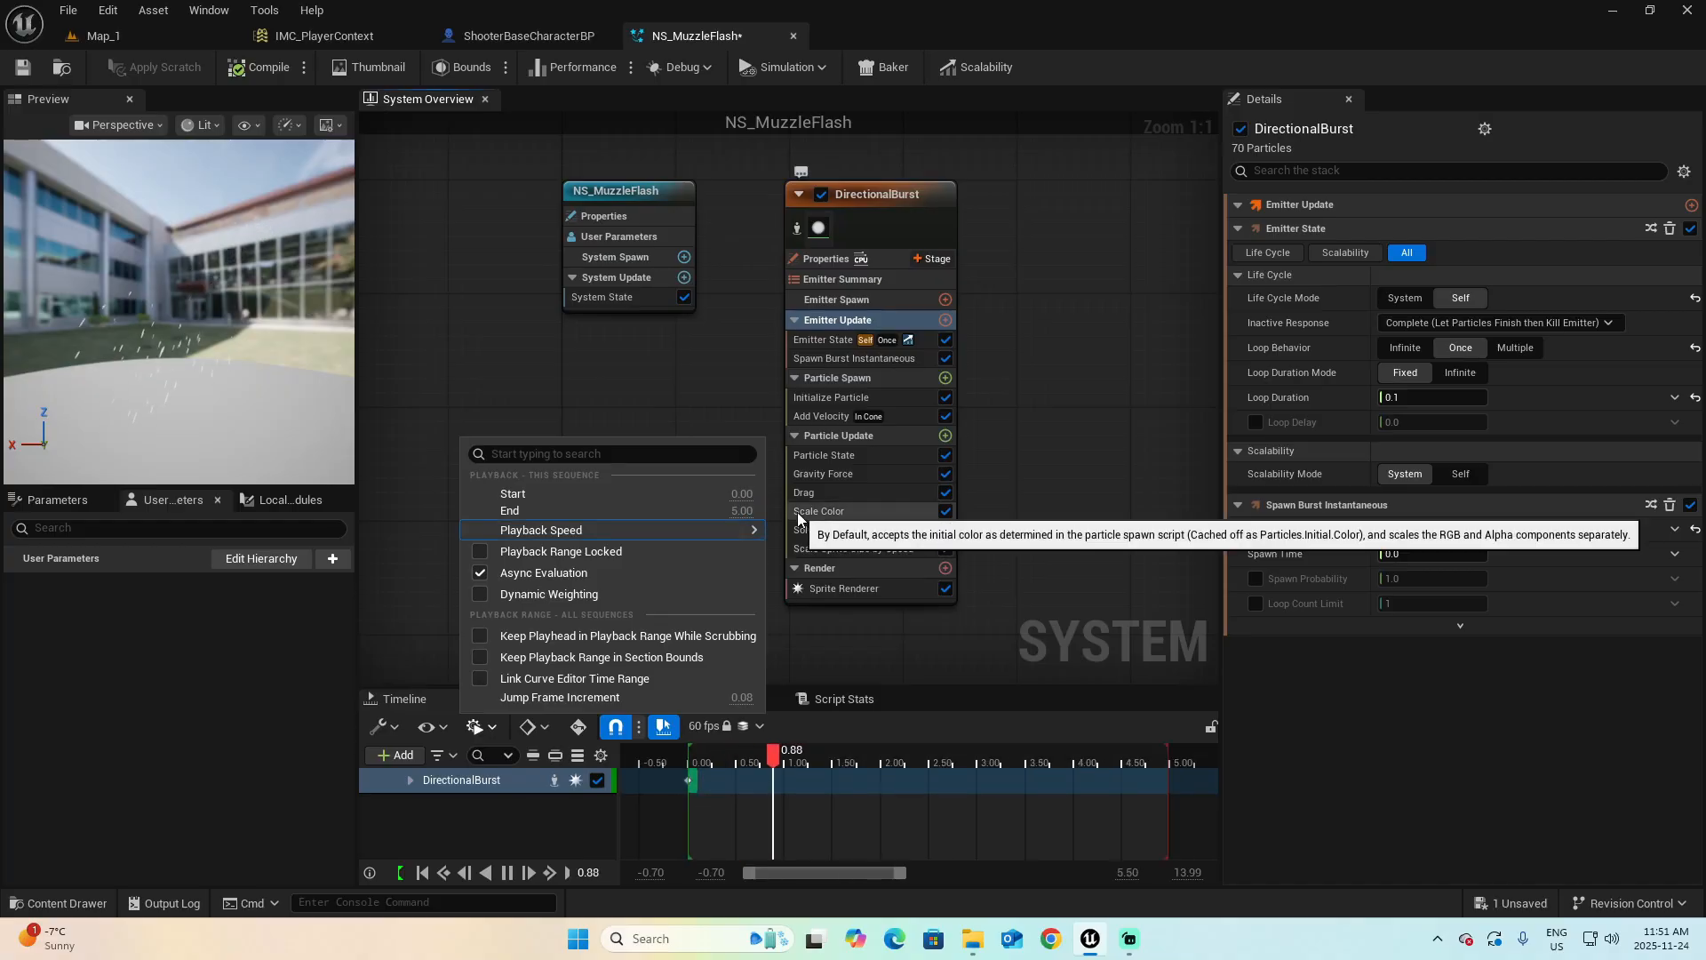
{"action": "left_click", "coordinate": [623, 403]}
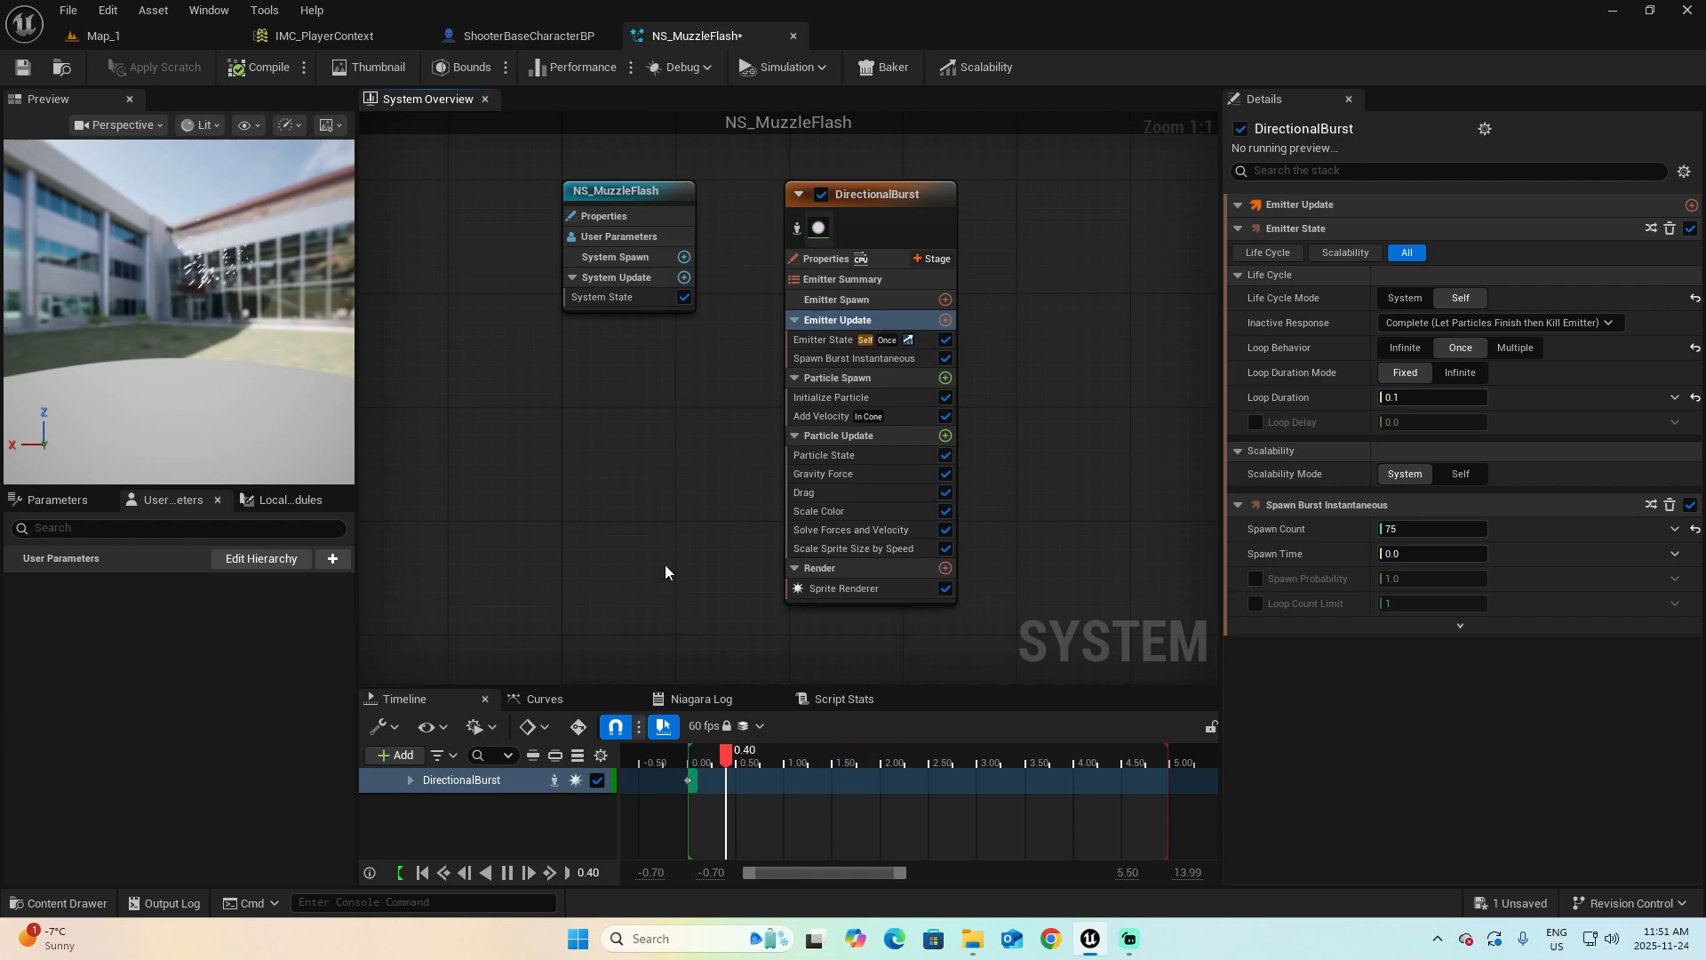
Show the emitter's Particle Spawn settings and examine the available Sprite Size Mode options
{"action": "left_click", "coordinate": [931, 194]}
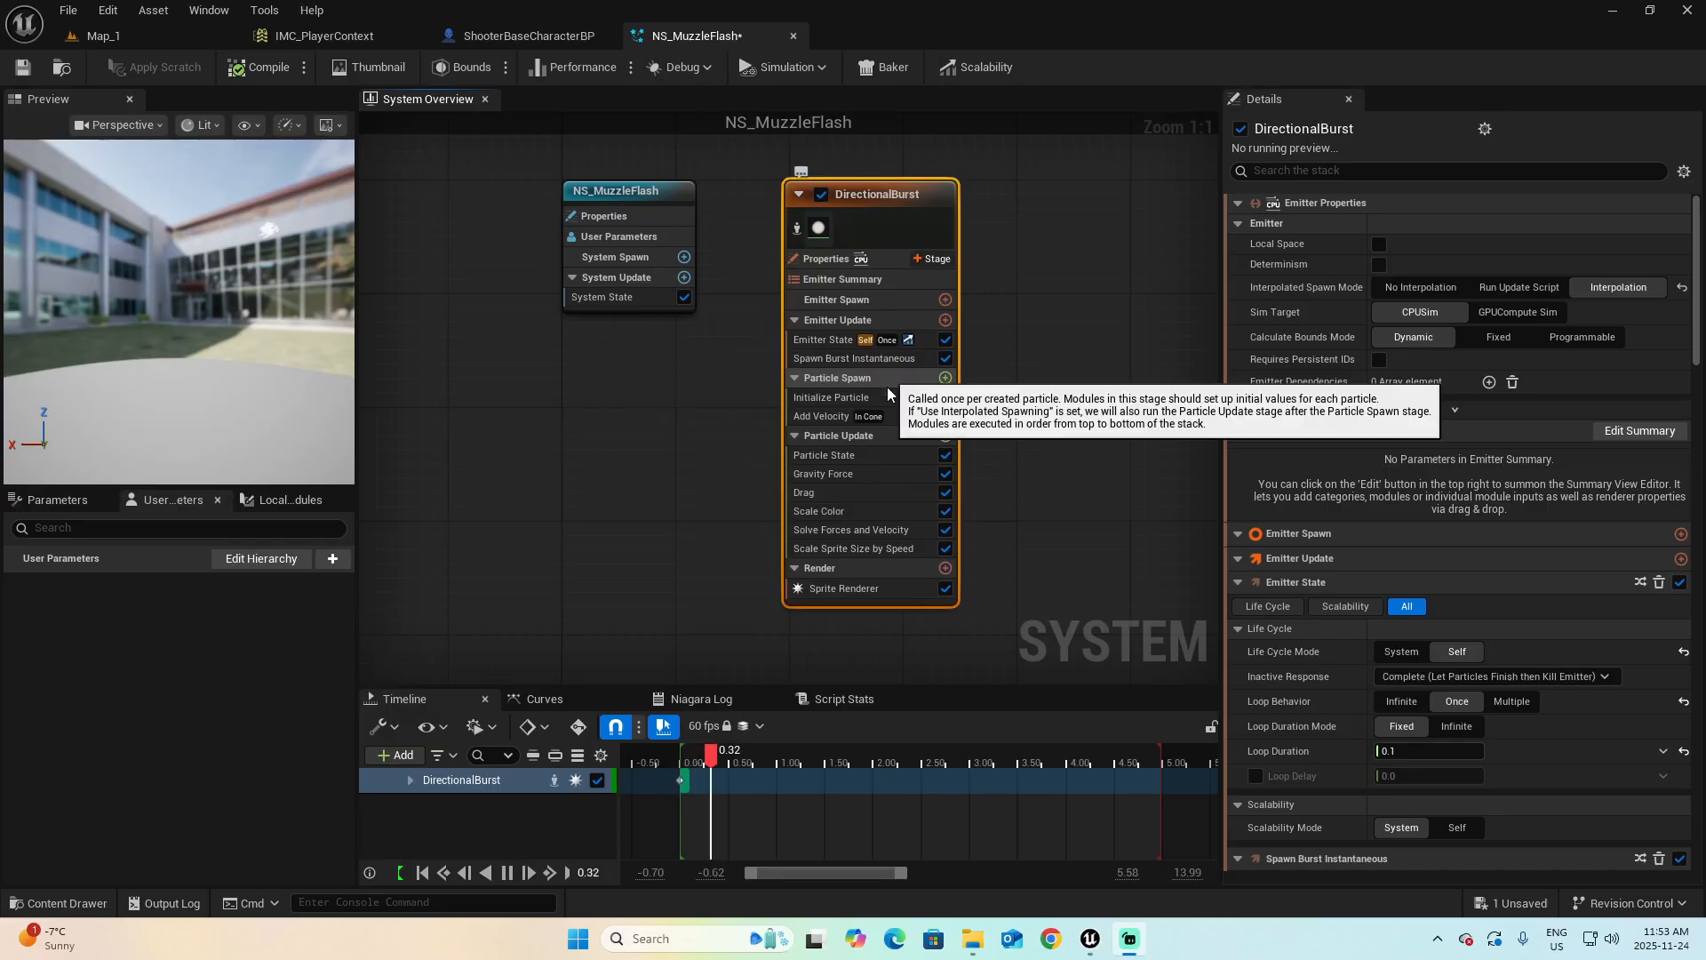
{"action": "left_click", "coordinate": [881, 435]}
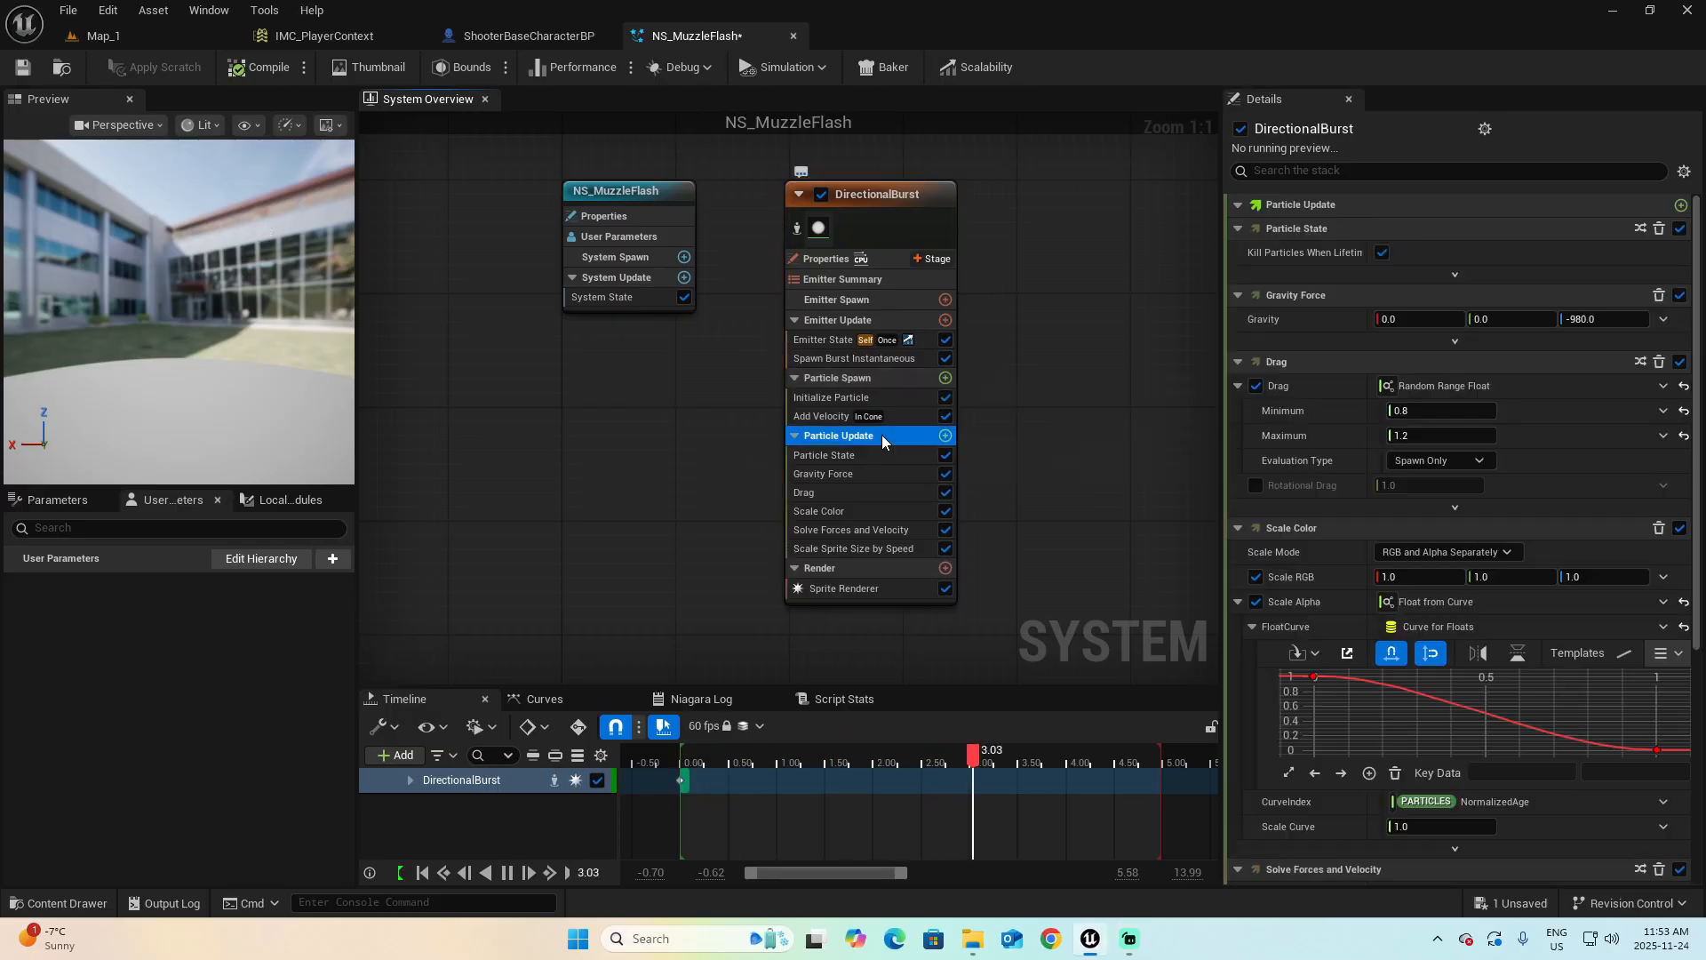
{"action": "left_click", "coordinate": [885, 377]}
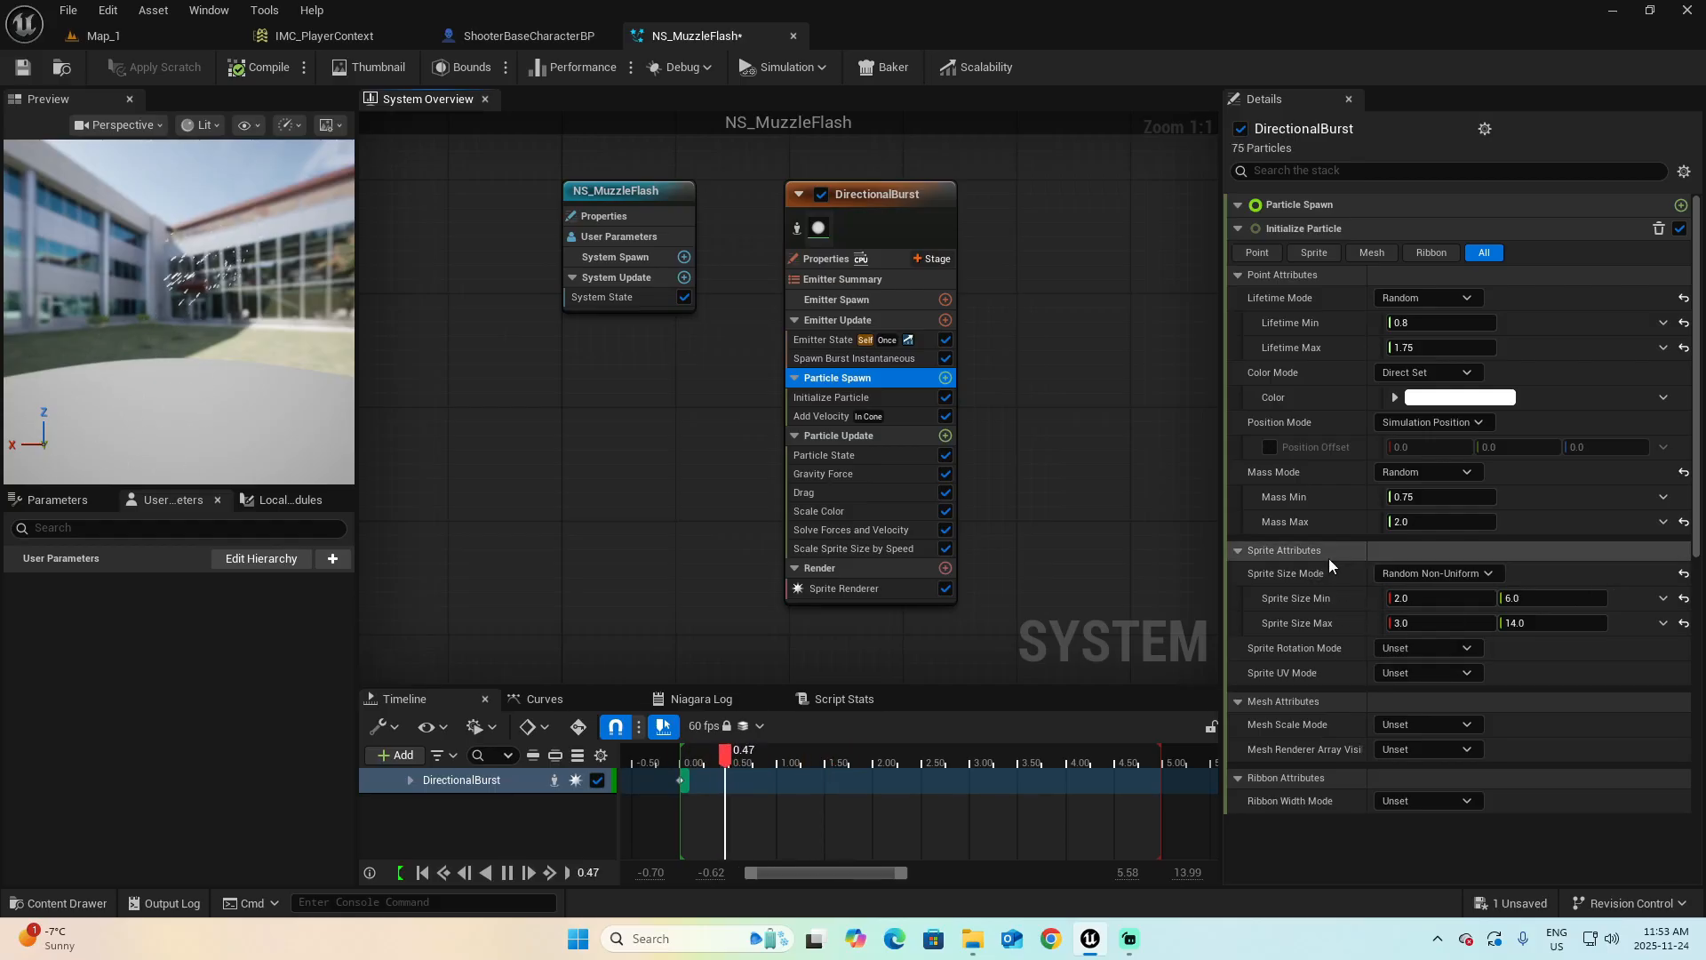
{"action": "left_click", "coordinate": [1489, 573]}
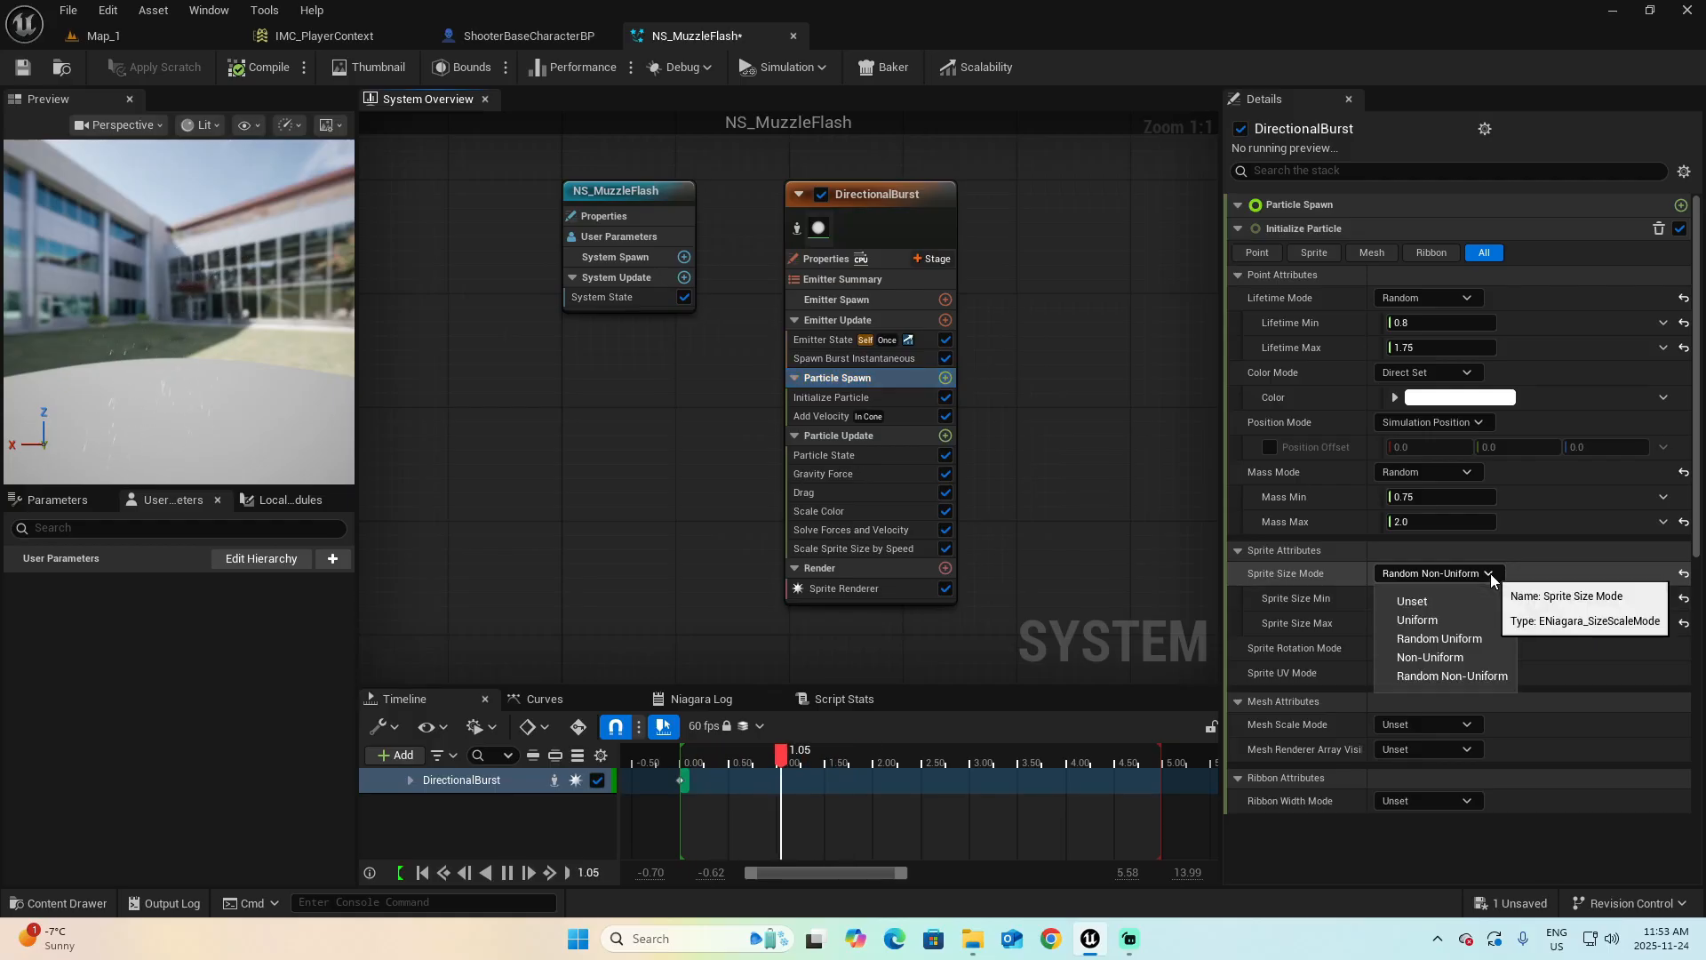
{"action": "left_click", "coordinate": [1532, 573]}
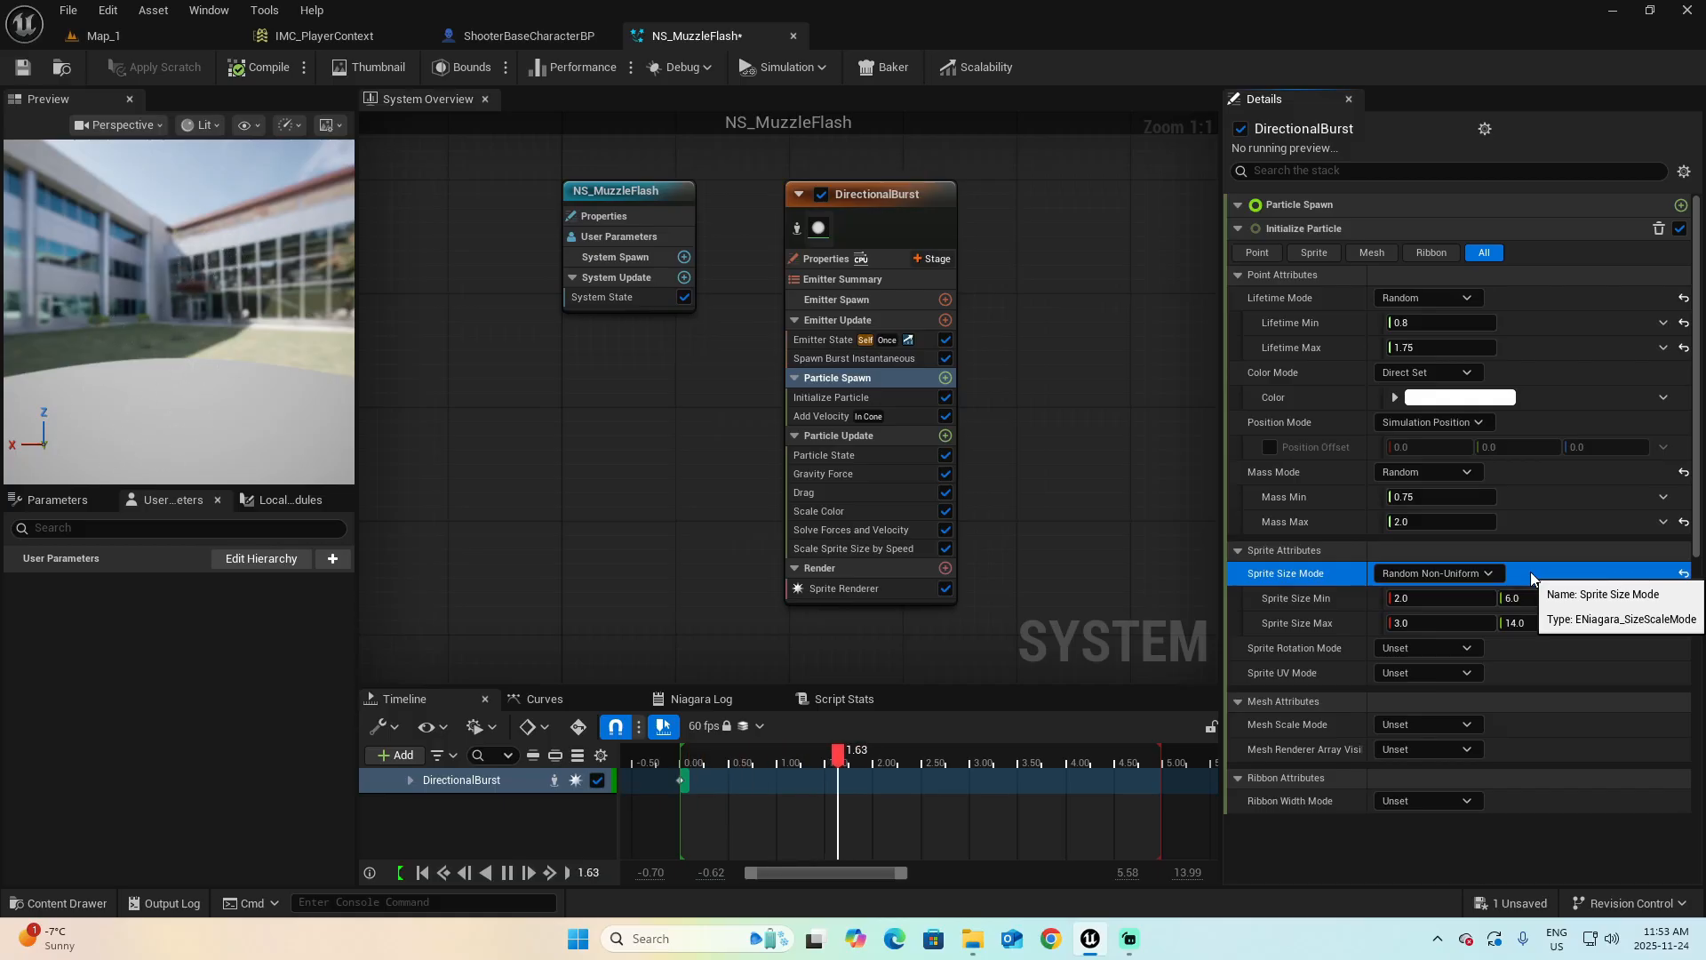
Set the Initialize Particle Sprite Size Min to 8 by 8 and Sprite Size Max to 20 by 20
{"action": "left_click", "coordinate": [1444, 598]}
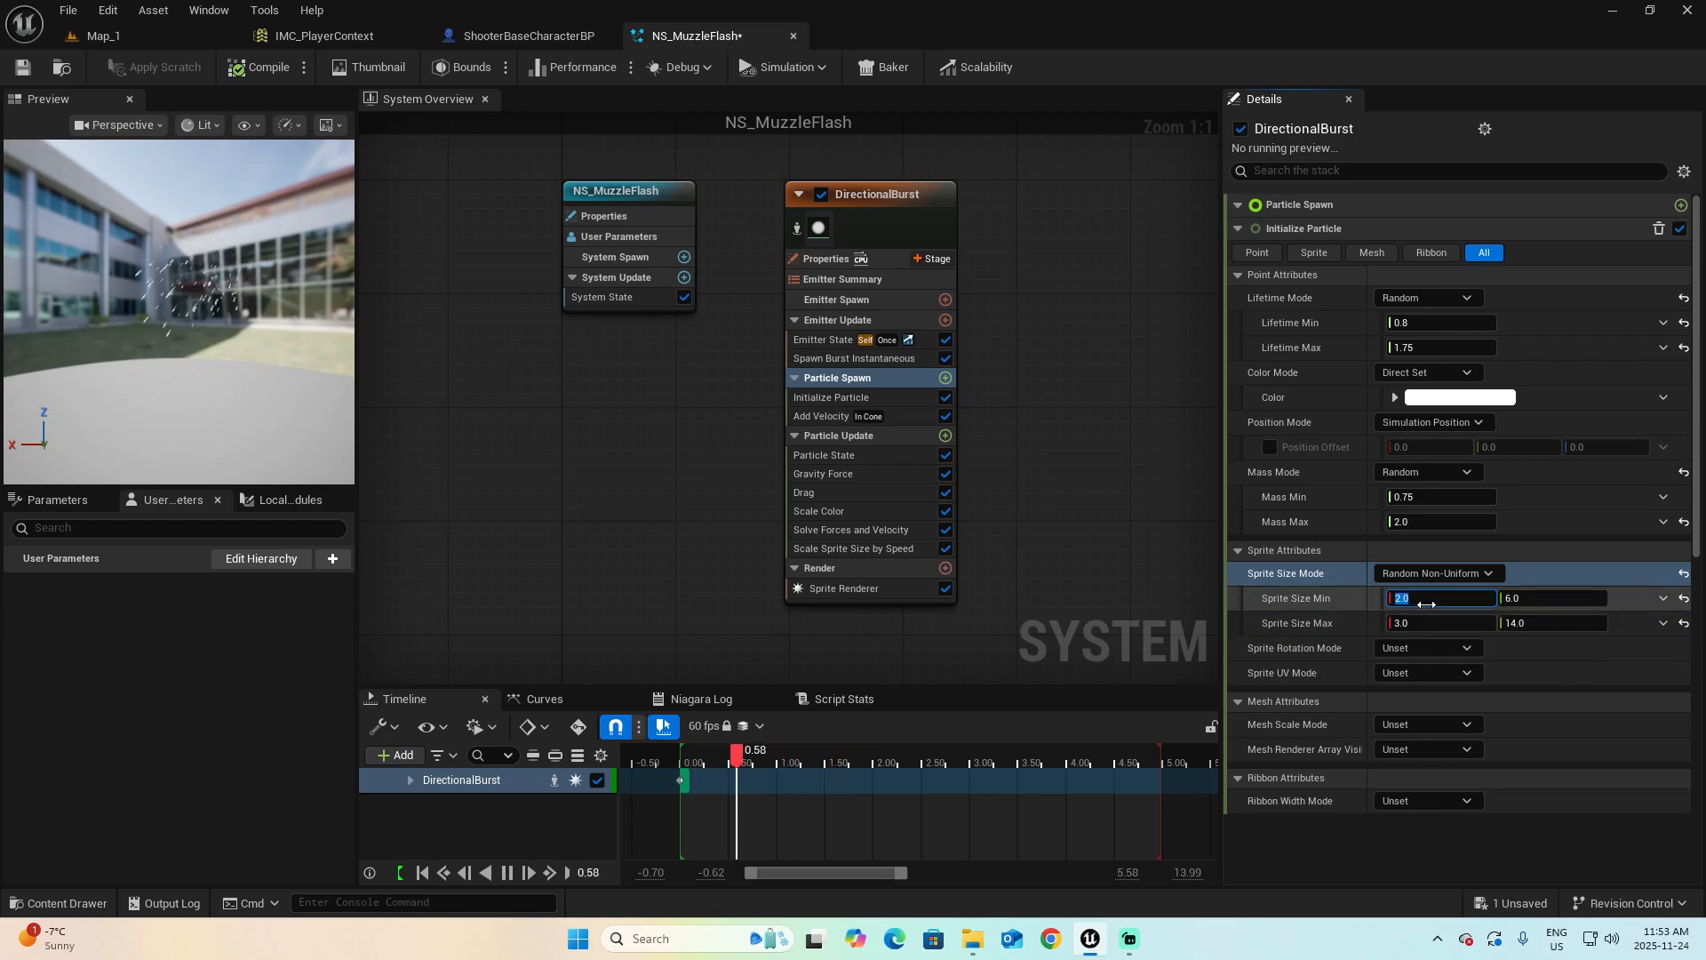
{"action": "type", "text": "8"}
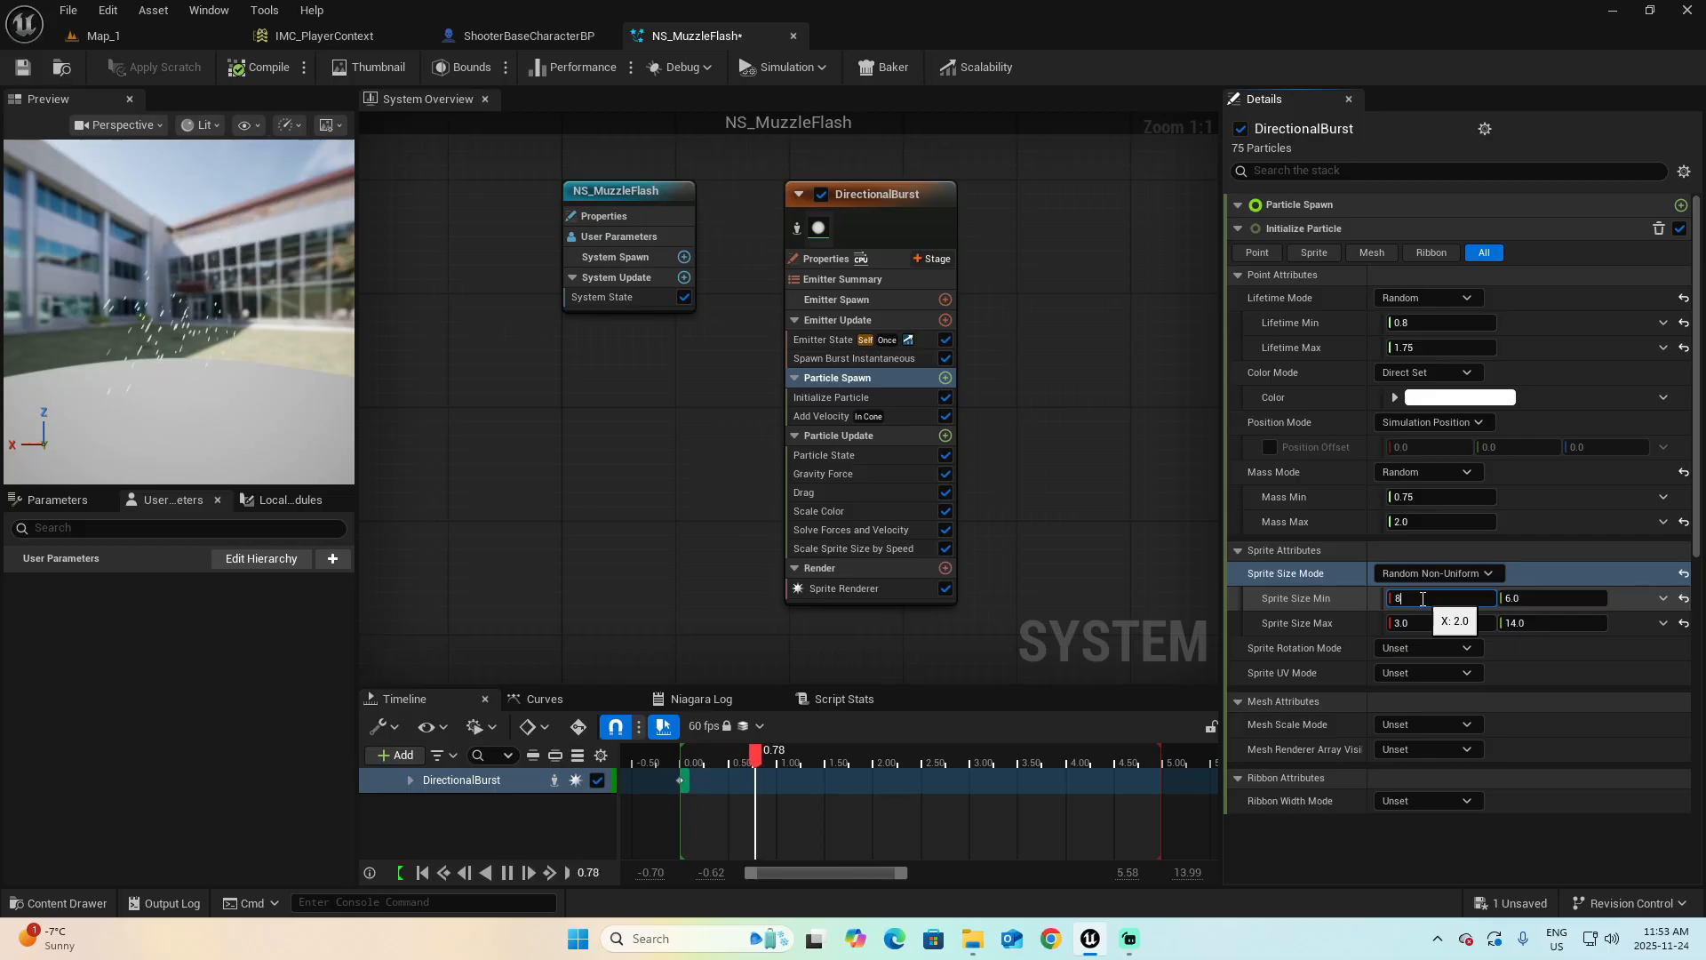
{"action": "left_click", "coordinate": [1430, 625]}
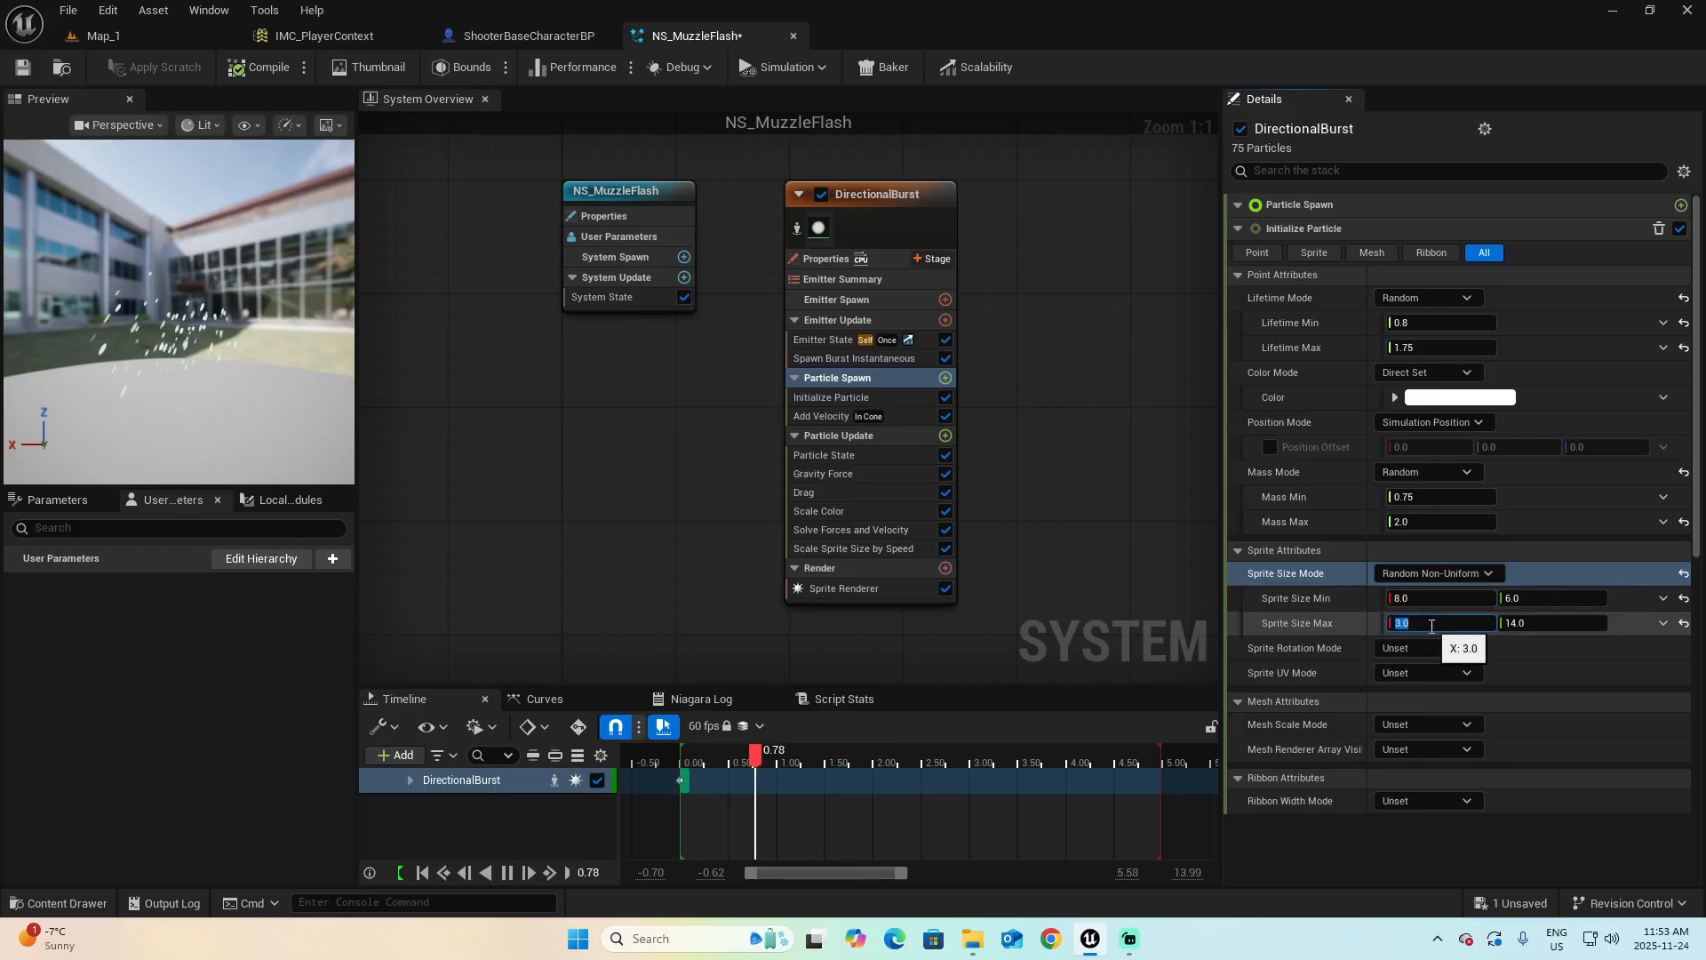
{"action": "type", "text": "20"}
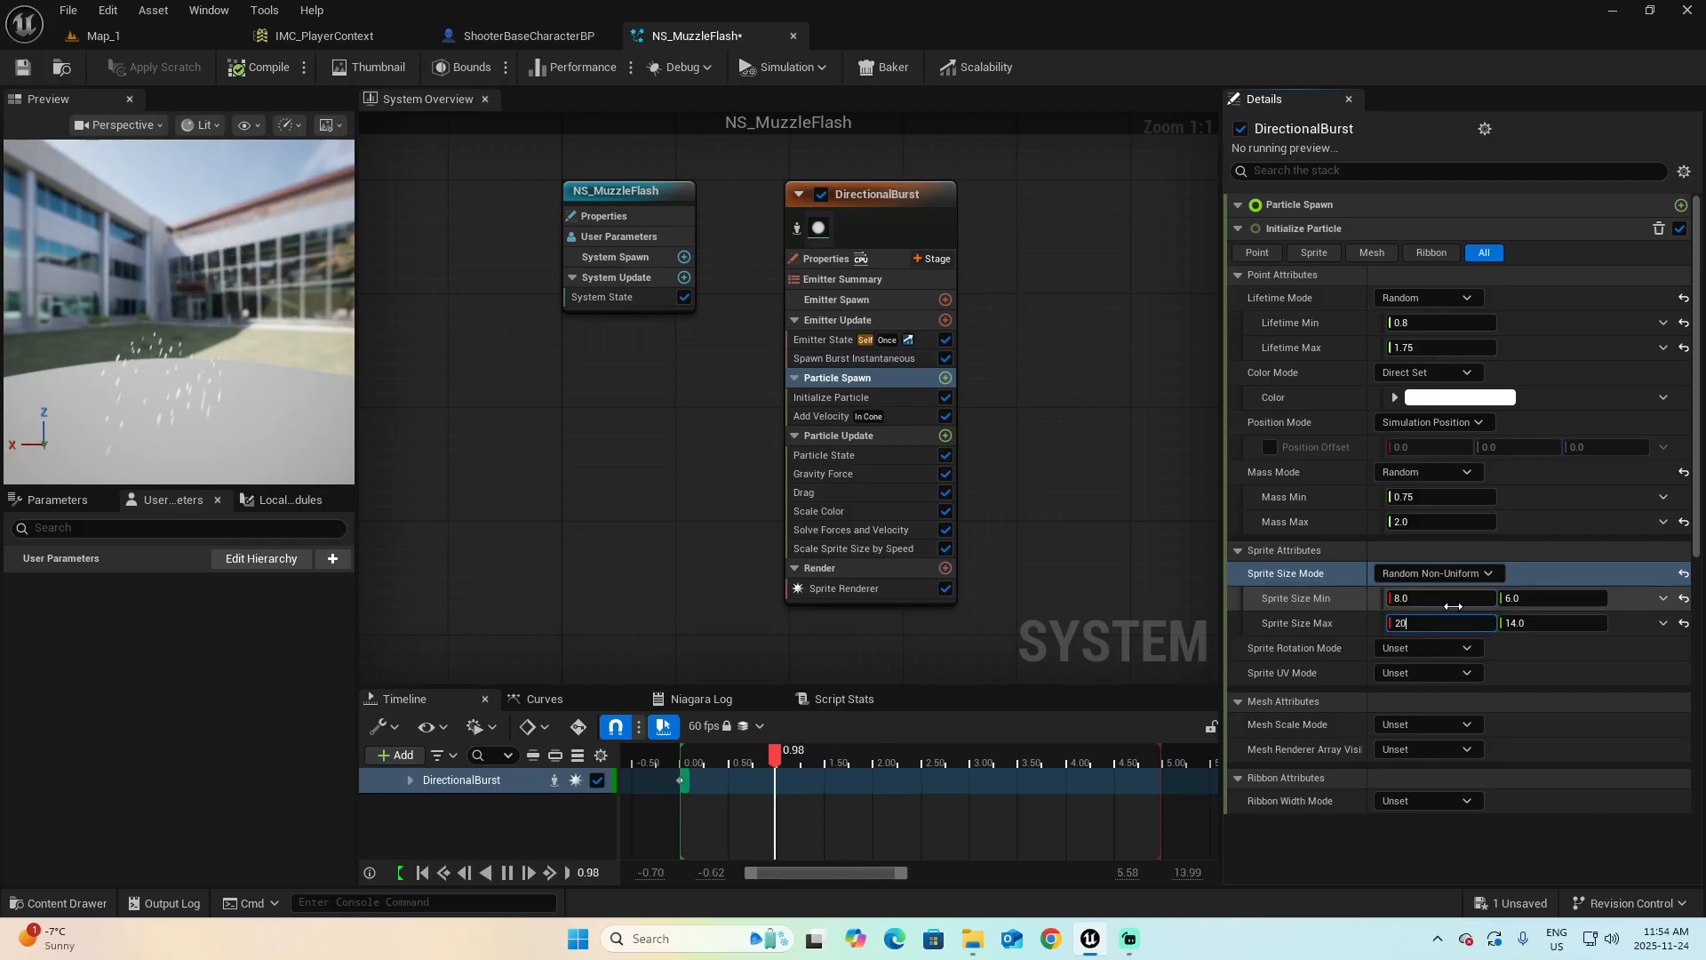
{"action": "left_click", "coordinate": [1551, 596]}
{"action": "type", "text": "8"}
{"action": "key", "text": "Tab"}
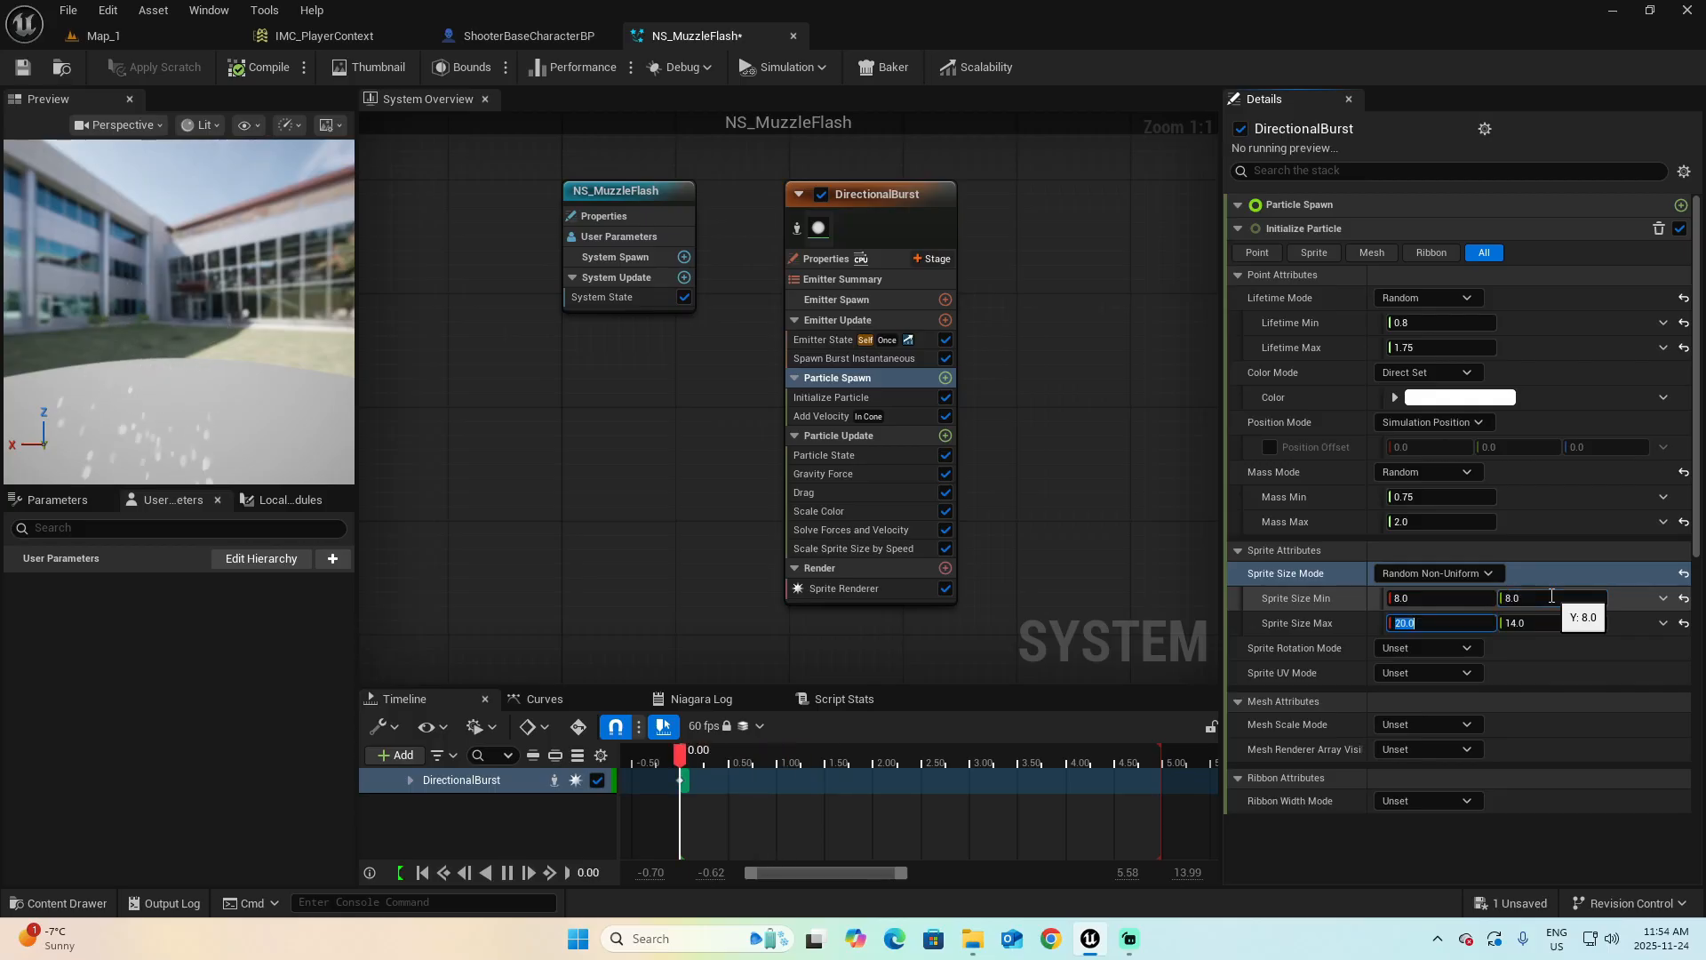
{"action": "key", "text": "Tab"}
{"action": "type", "text": "20"}
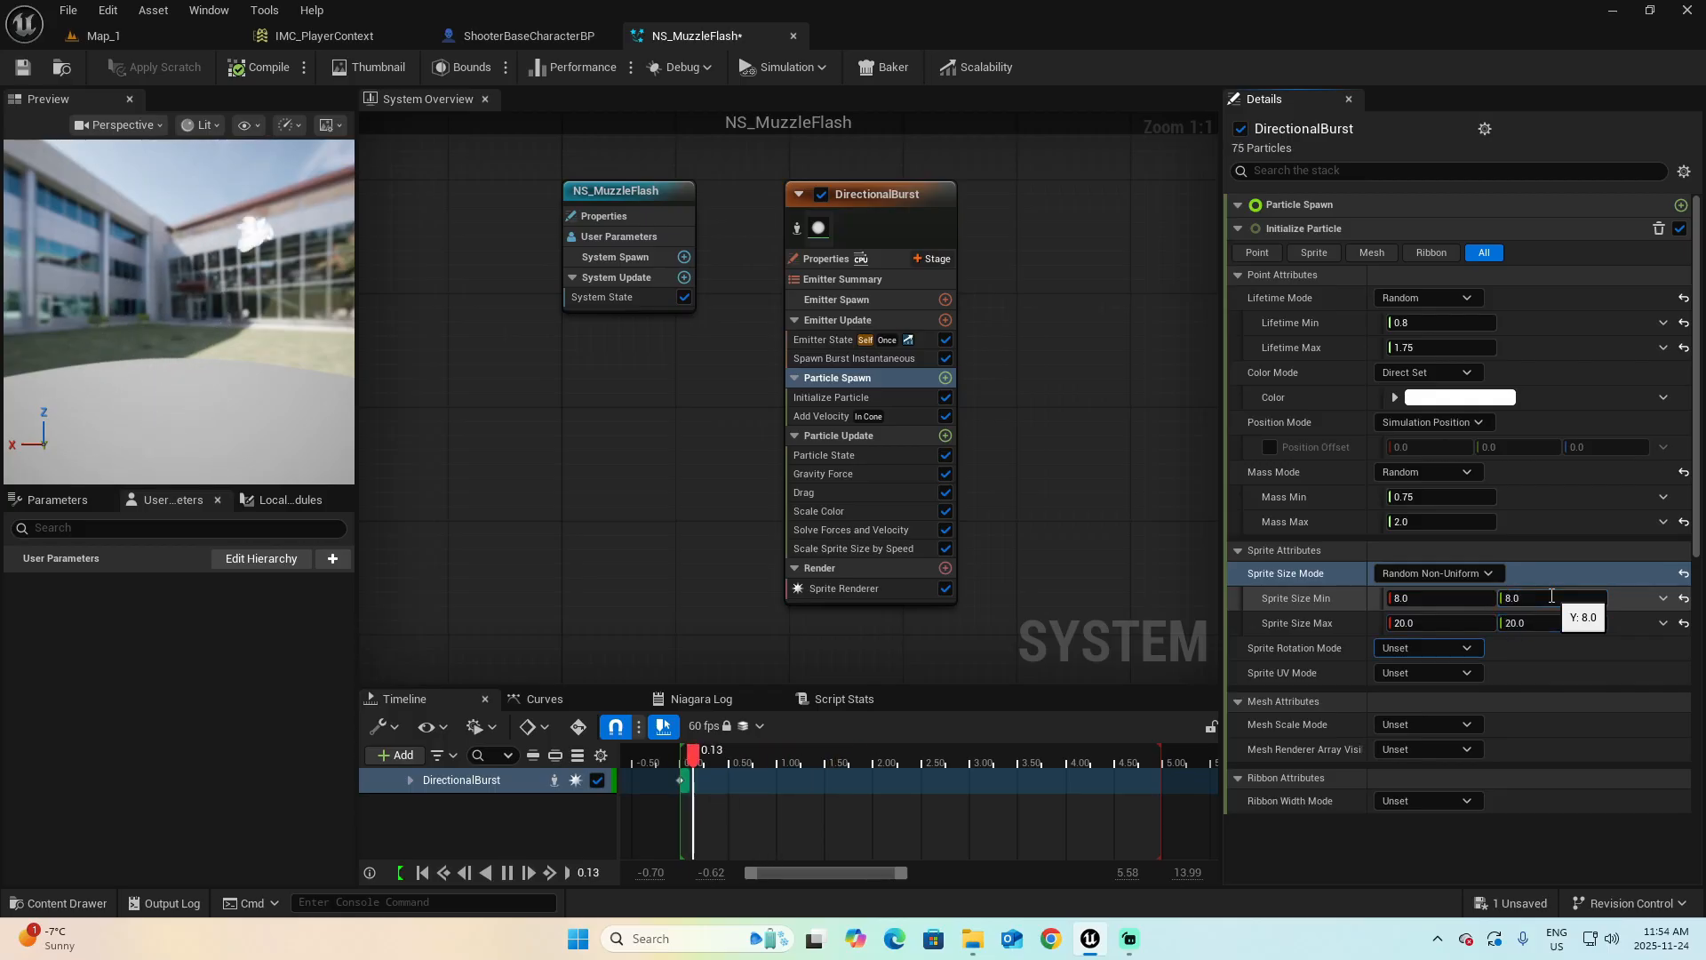
{"action": "key", "text": "Tab"}
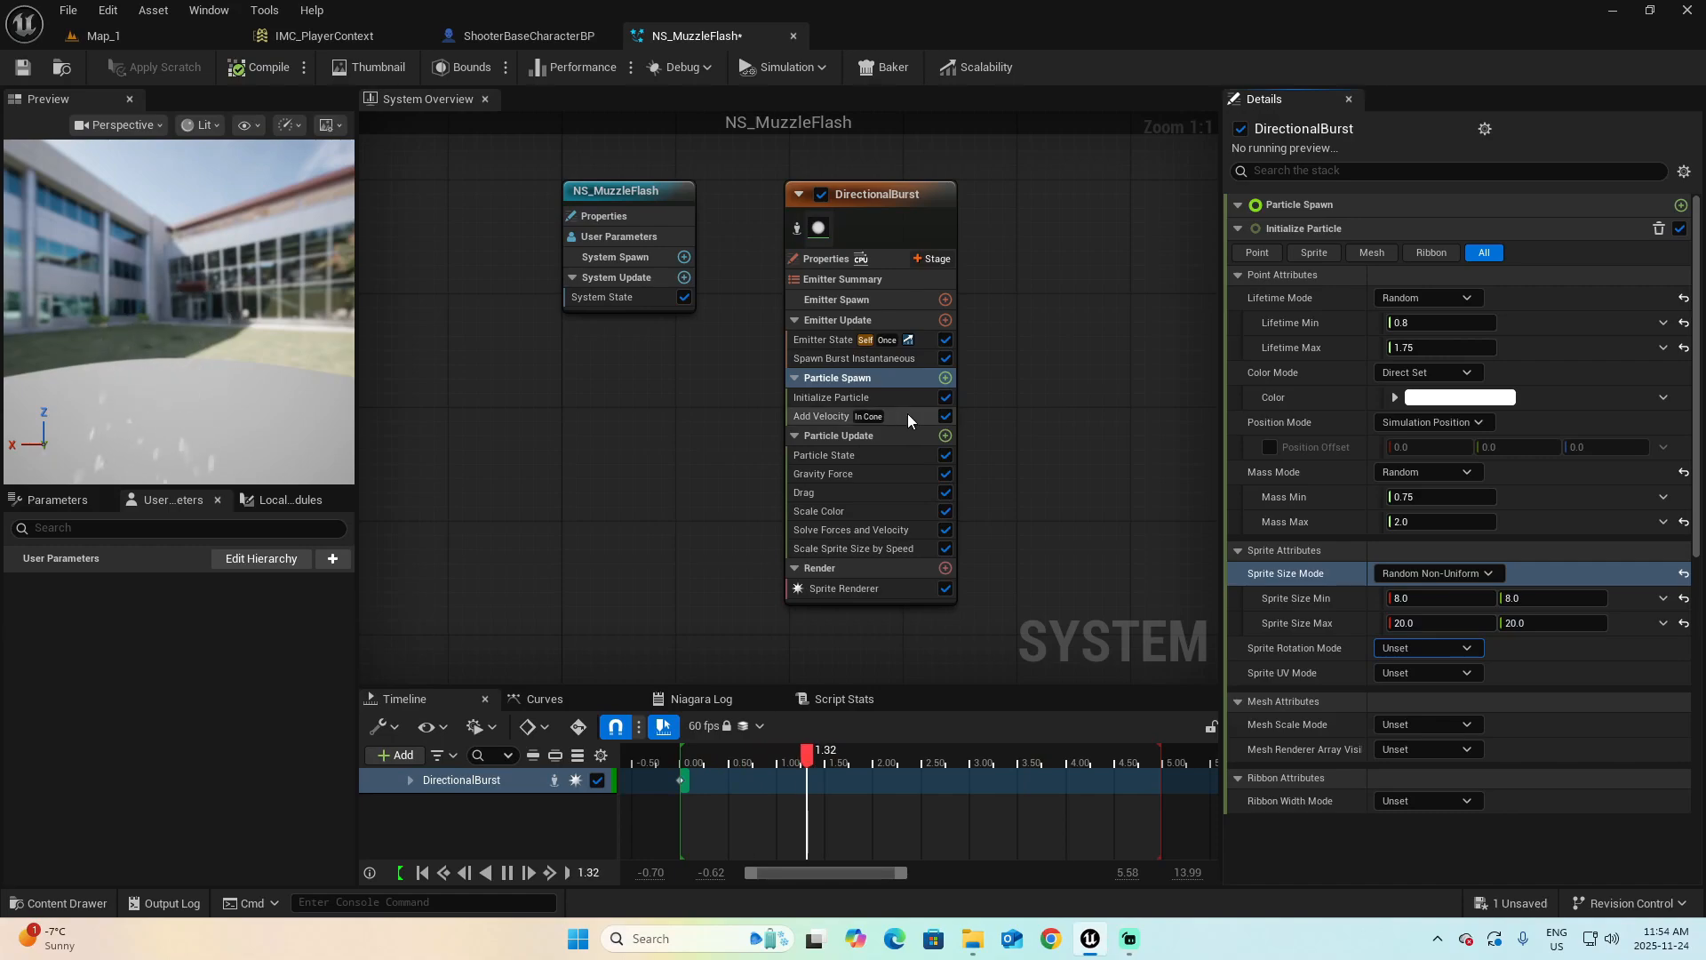
Show the Add Velocity module's settings and set the Cone Axis Z value to 1
{"action": "left_click", "coordinate": [816, 417]}
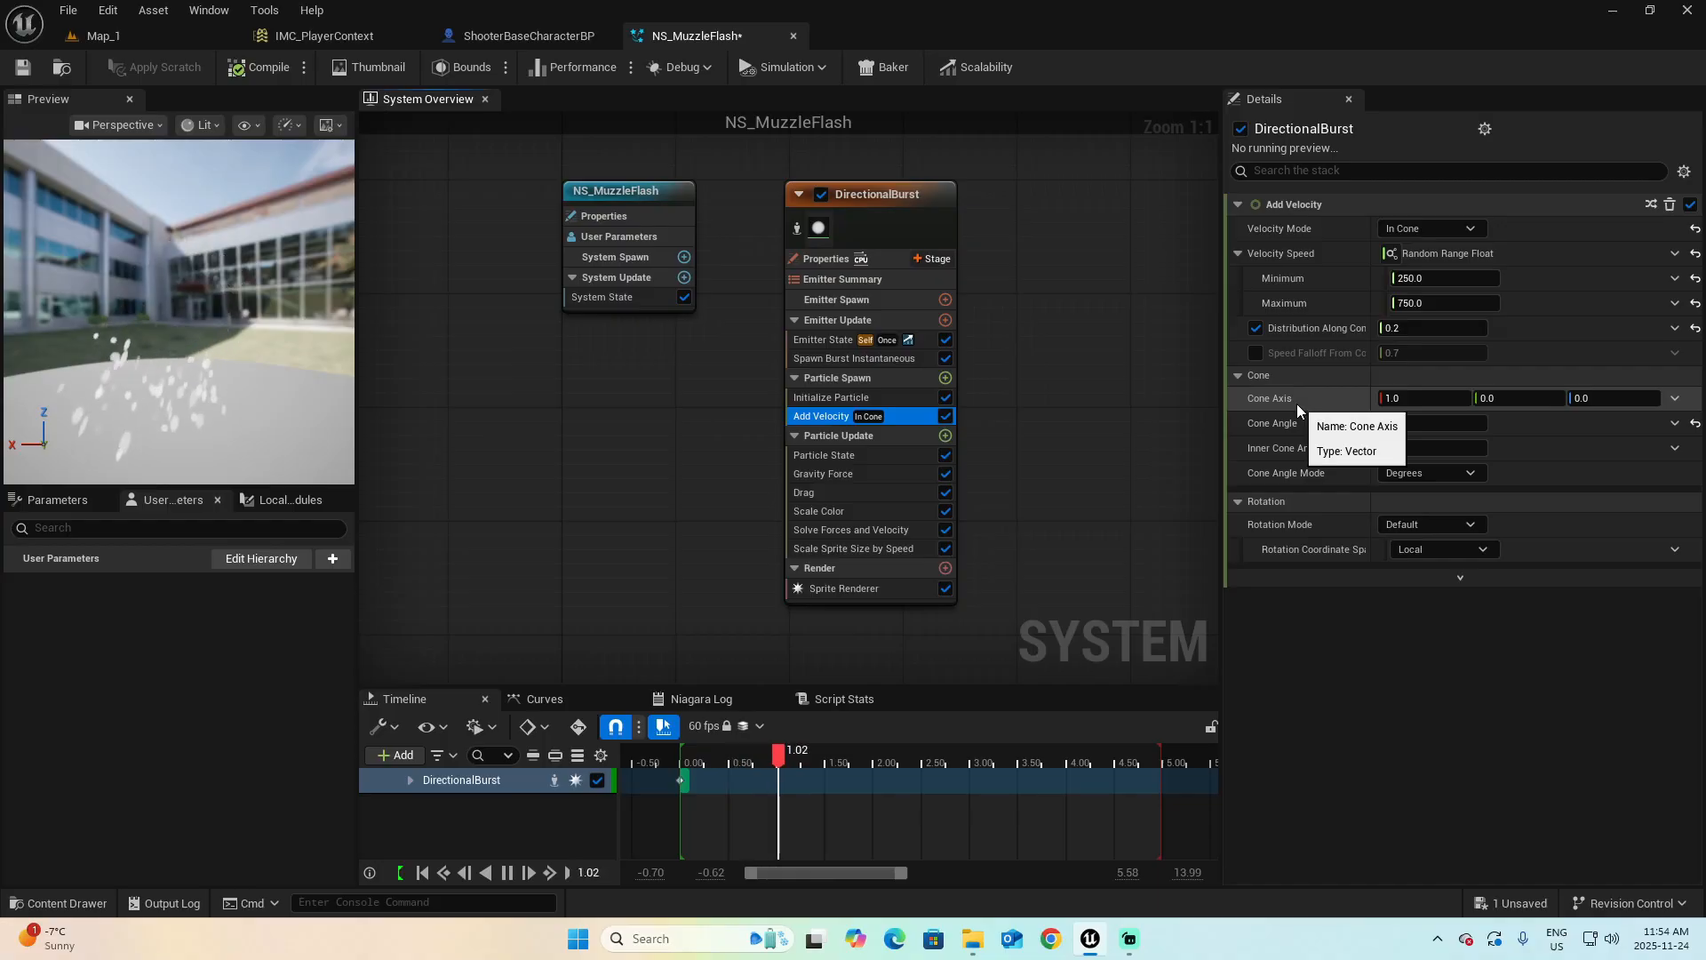
{"action": "left_click", "coordinate": [1470, 230]}
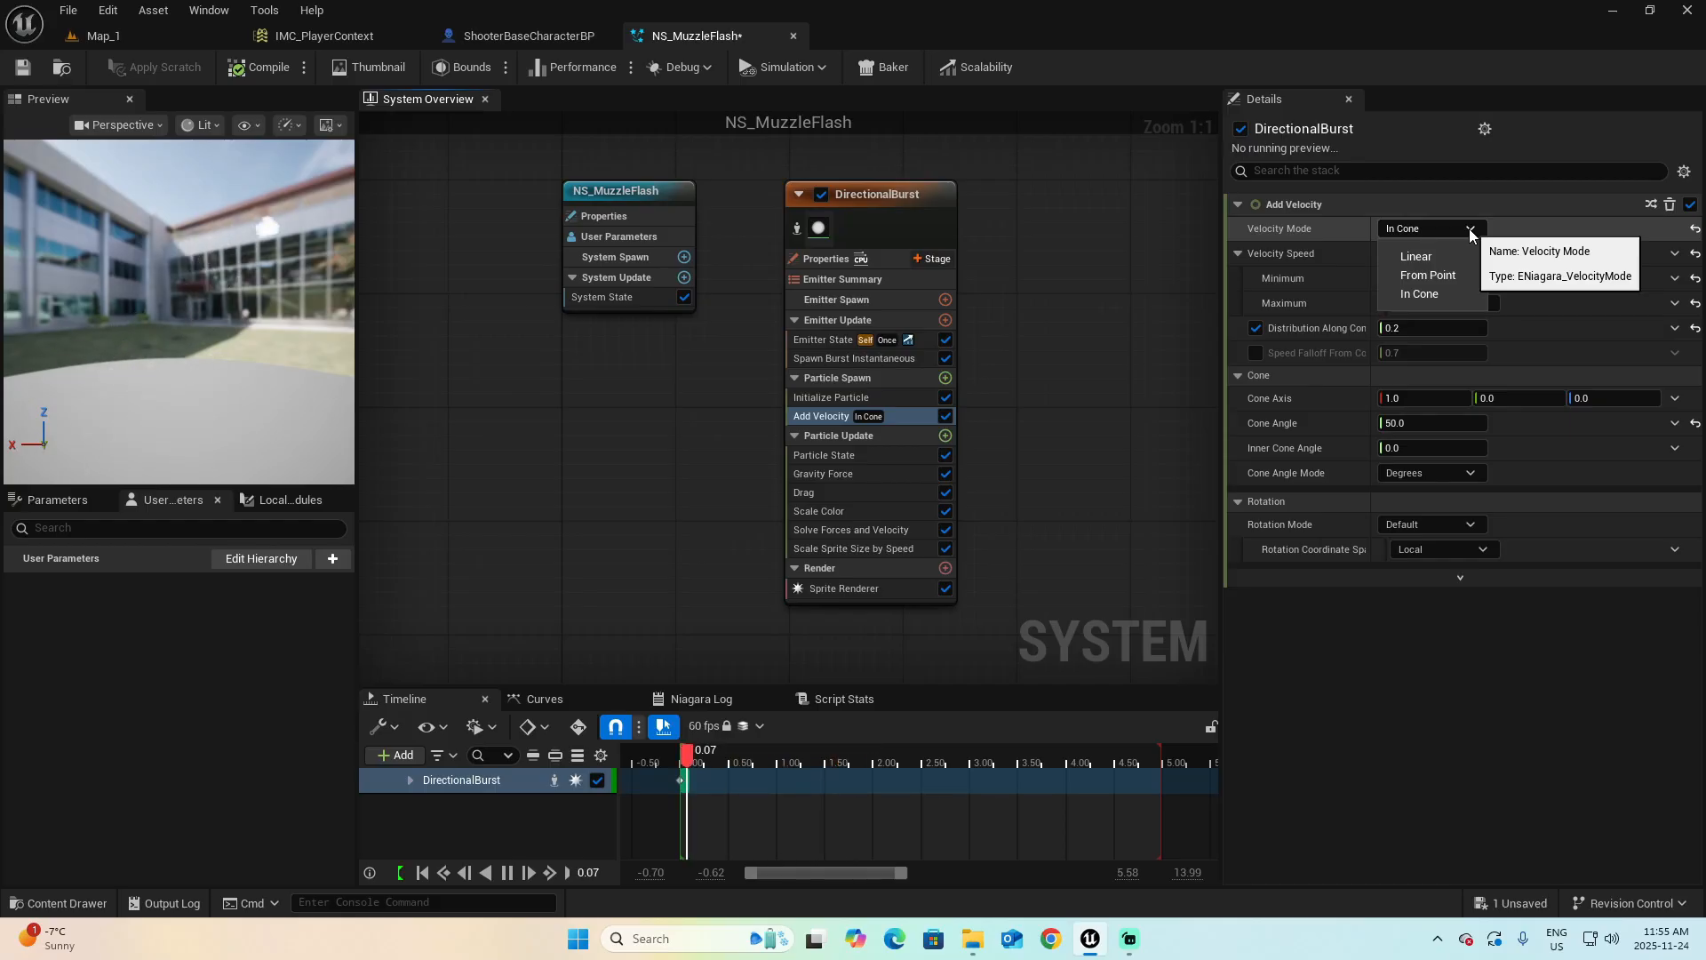
{"action": "left_click", "coordinate": [1429, 399]}
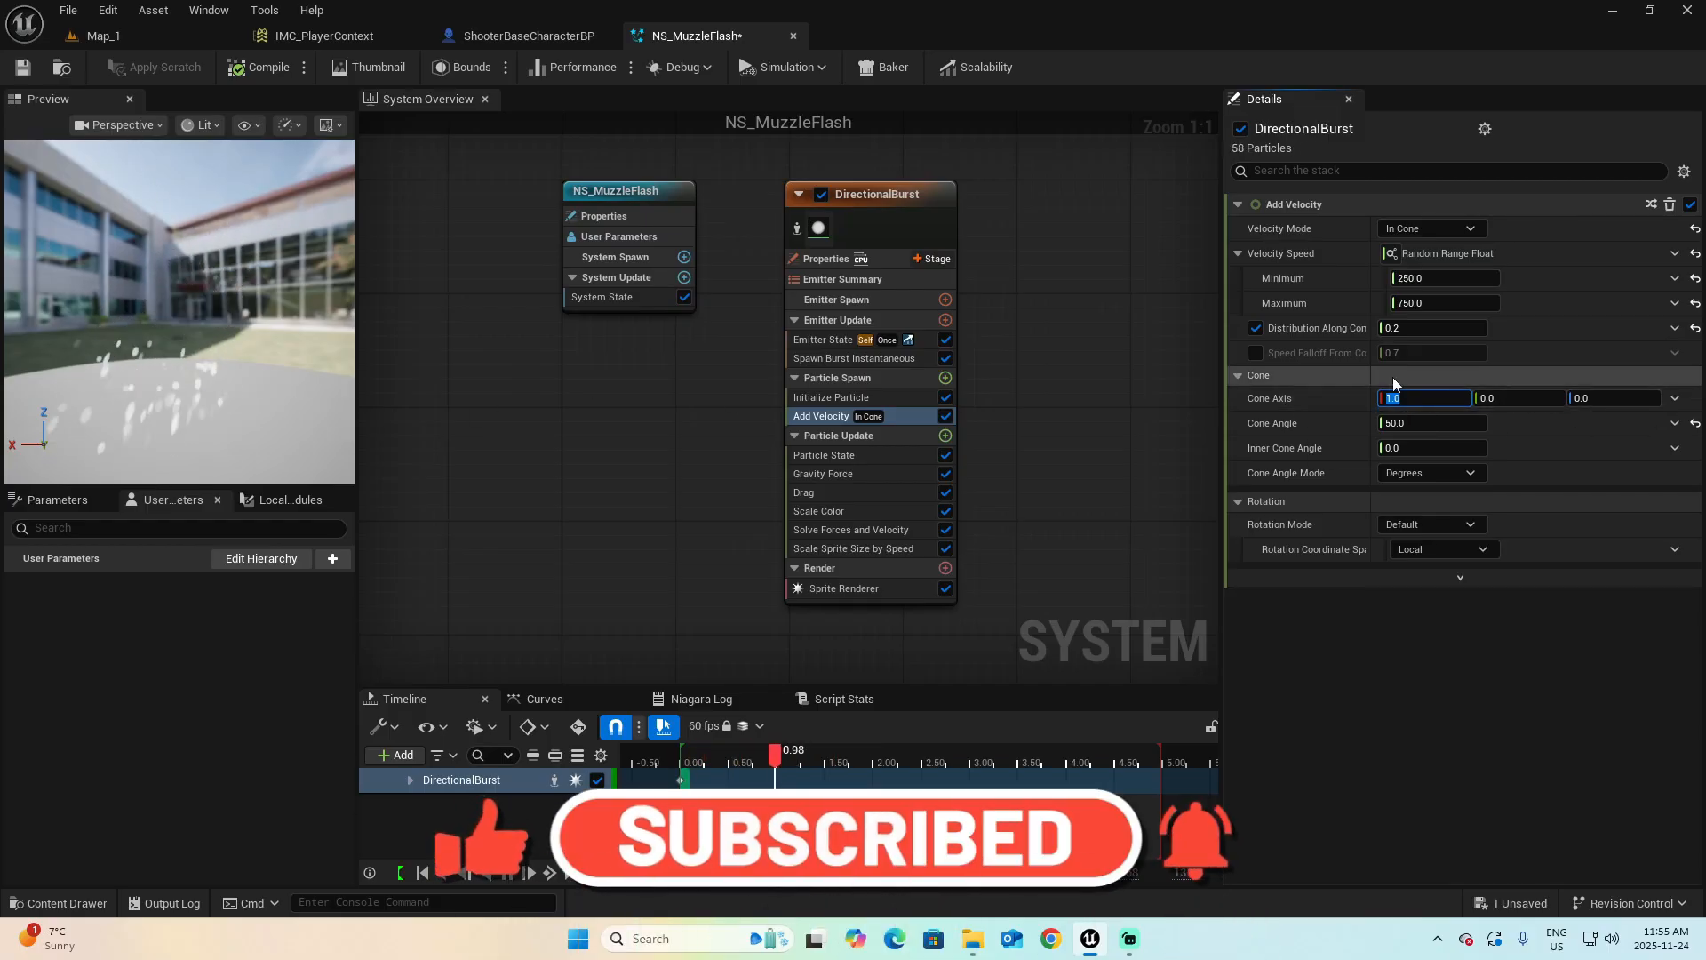
{"action": "left_click", "coordinate": [1614, 398]}
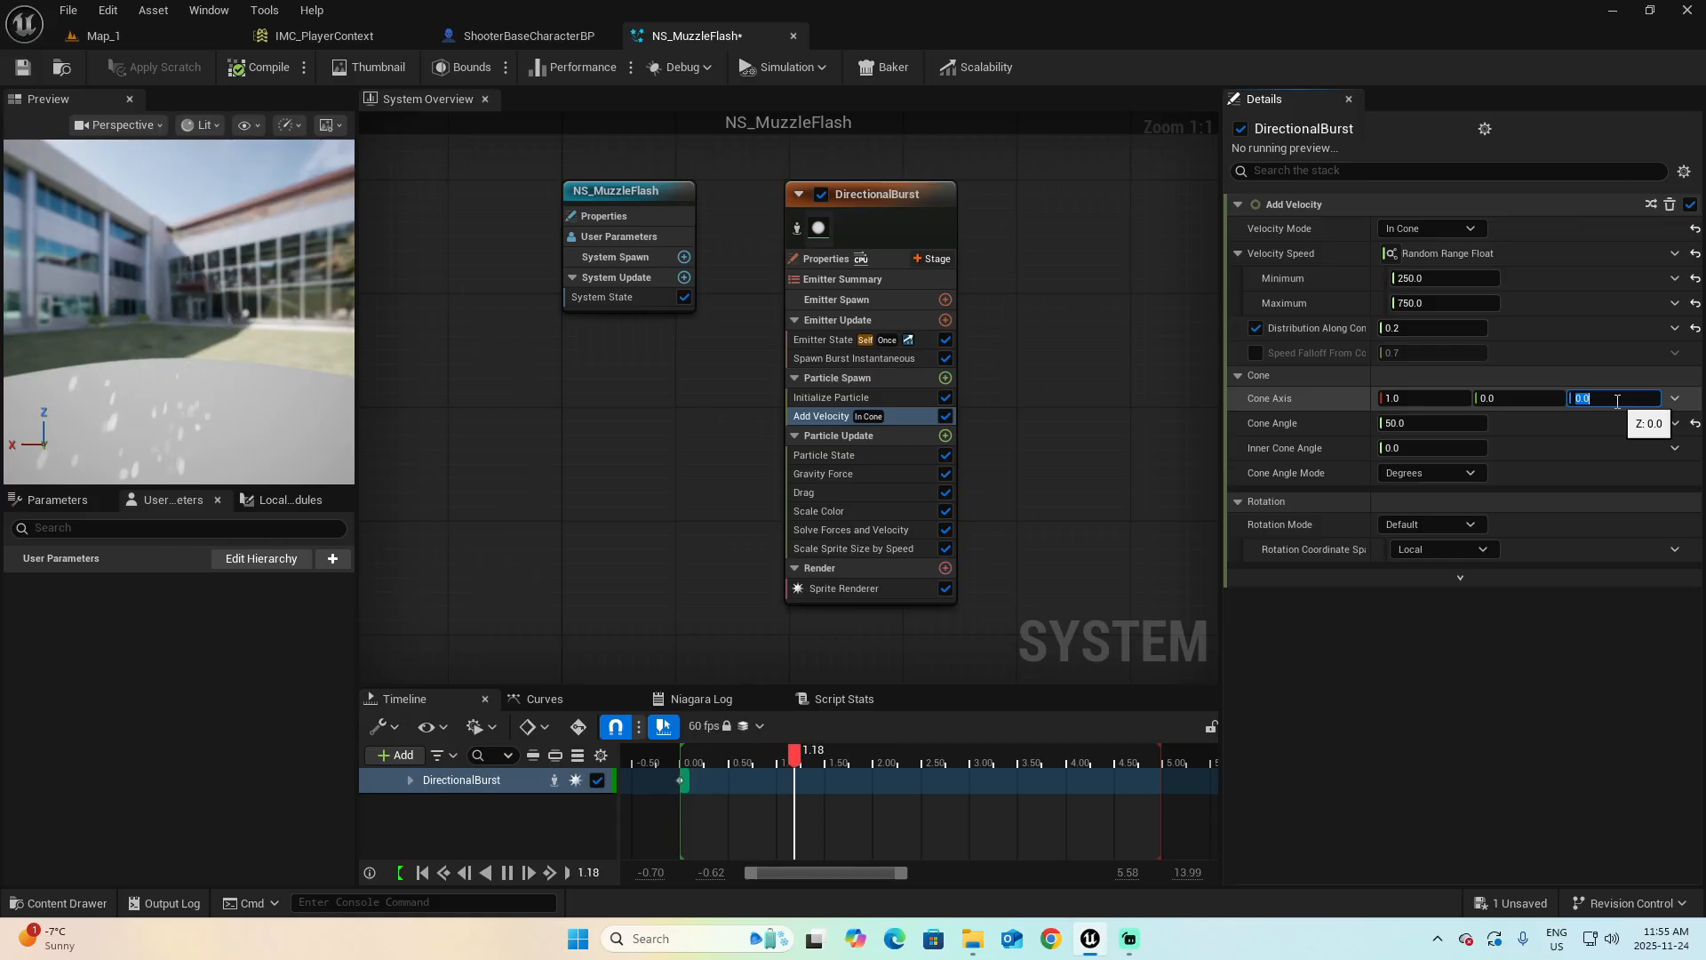
{"action": "type", "text": "1"}
{"action": "key", "text": "Tab"}
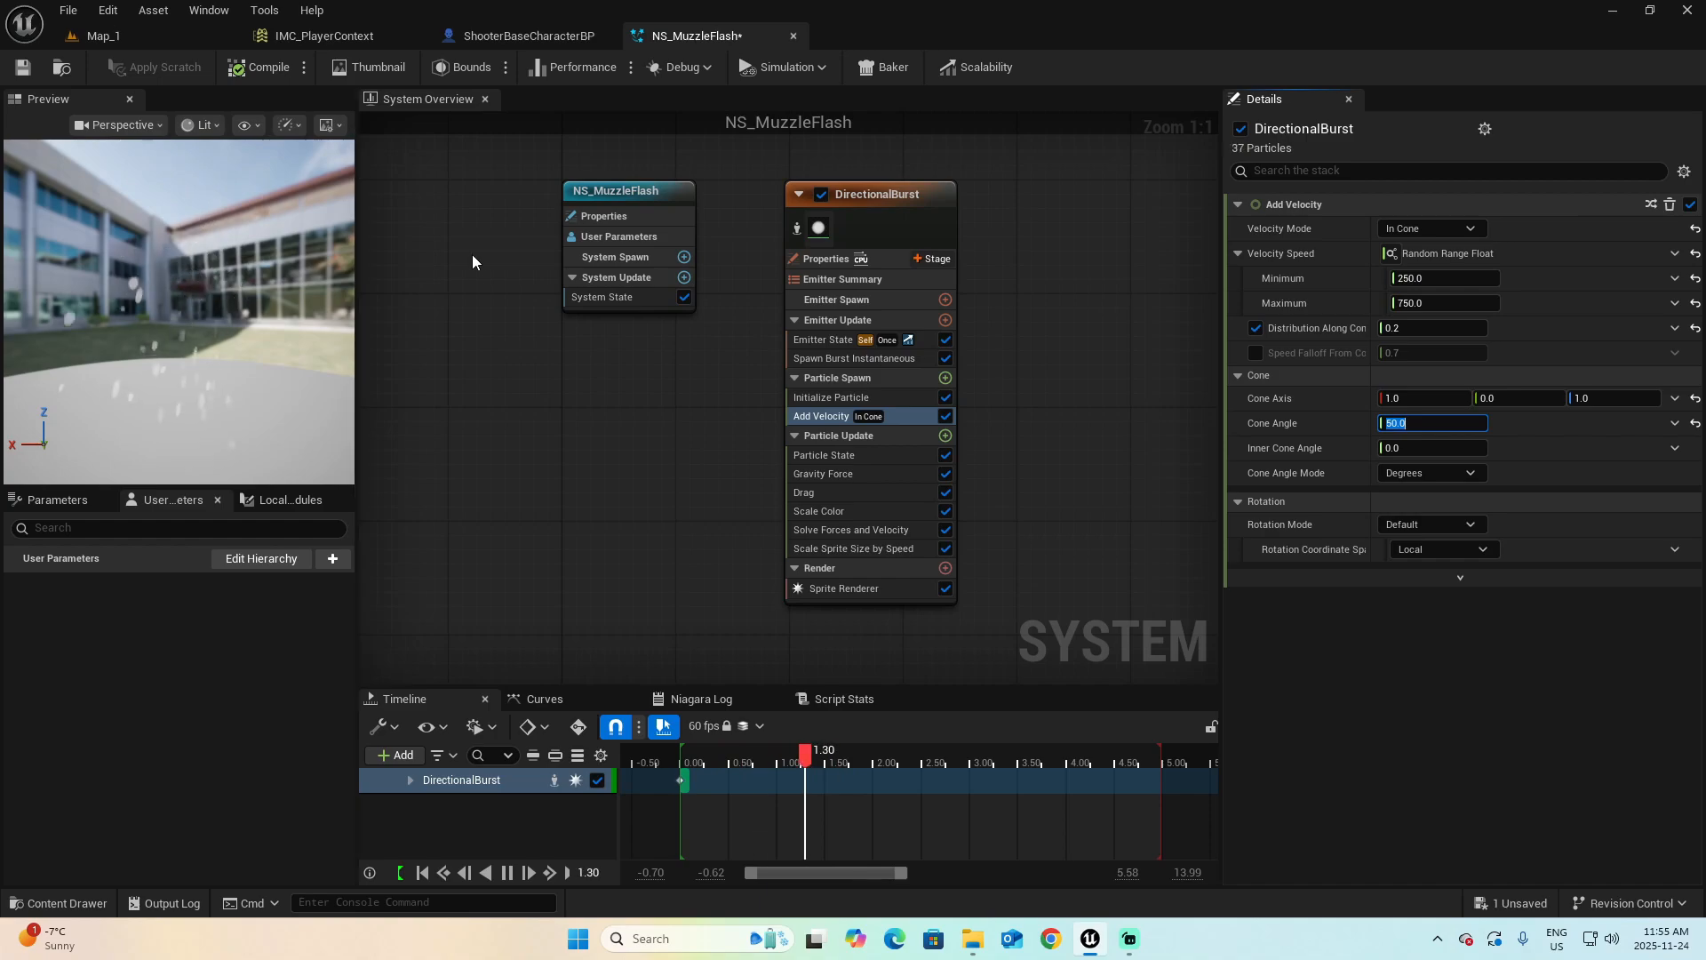
Set the Add Velocity Cone Axis Z value back to 0
{"action": "left_click", "coordinate": [1616, 402]}
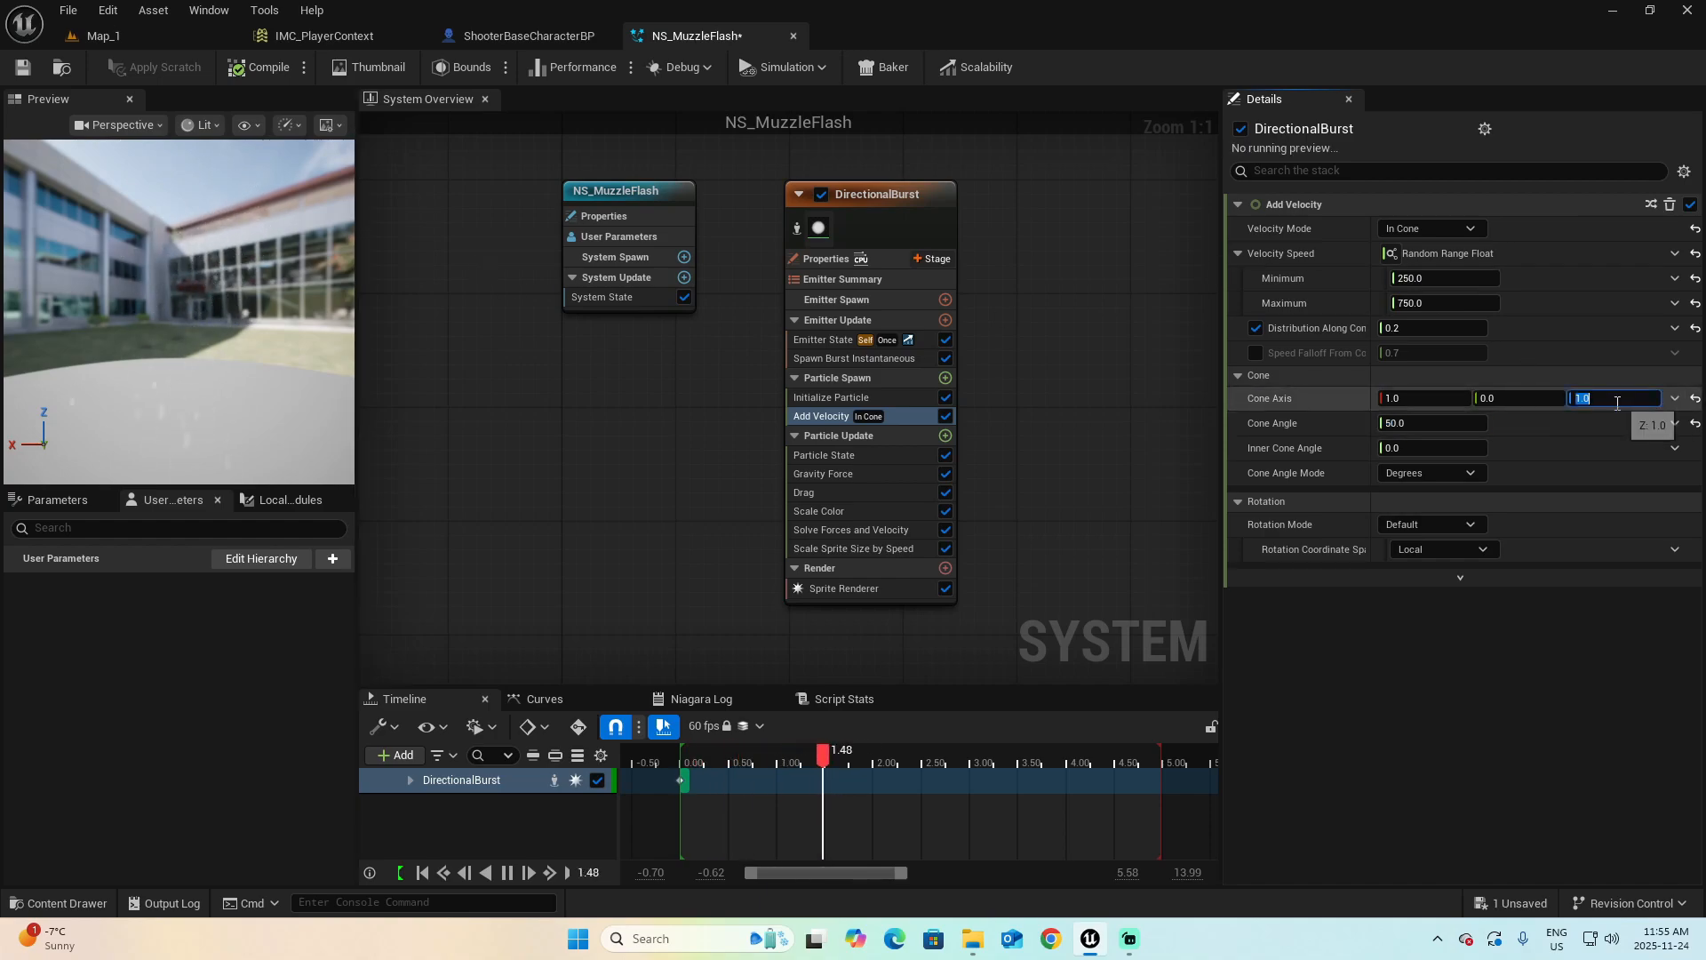
{"action": "type", "text": "0"}
{"action": "key", "text": "Tab"}
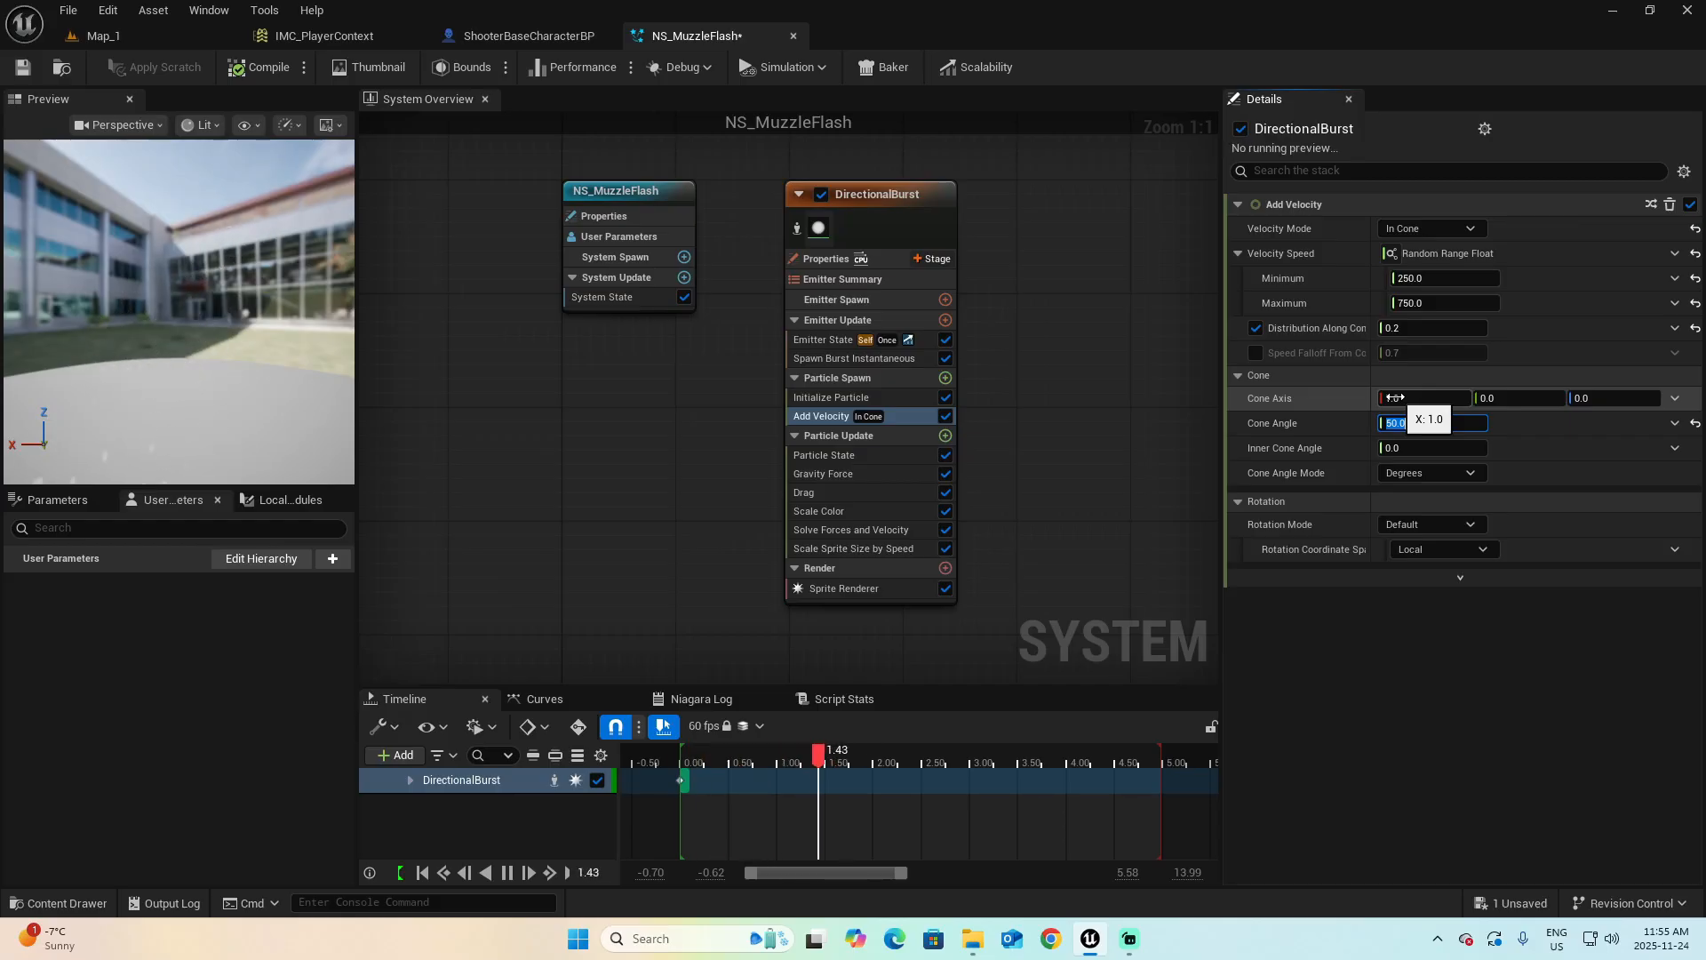
{"action": "left_click", "coordinate": [1138, 592]}
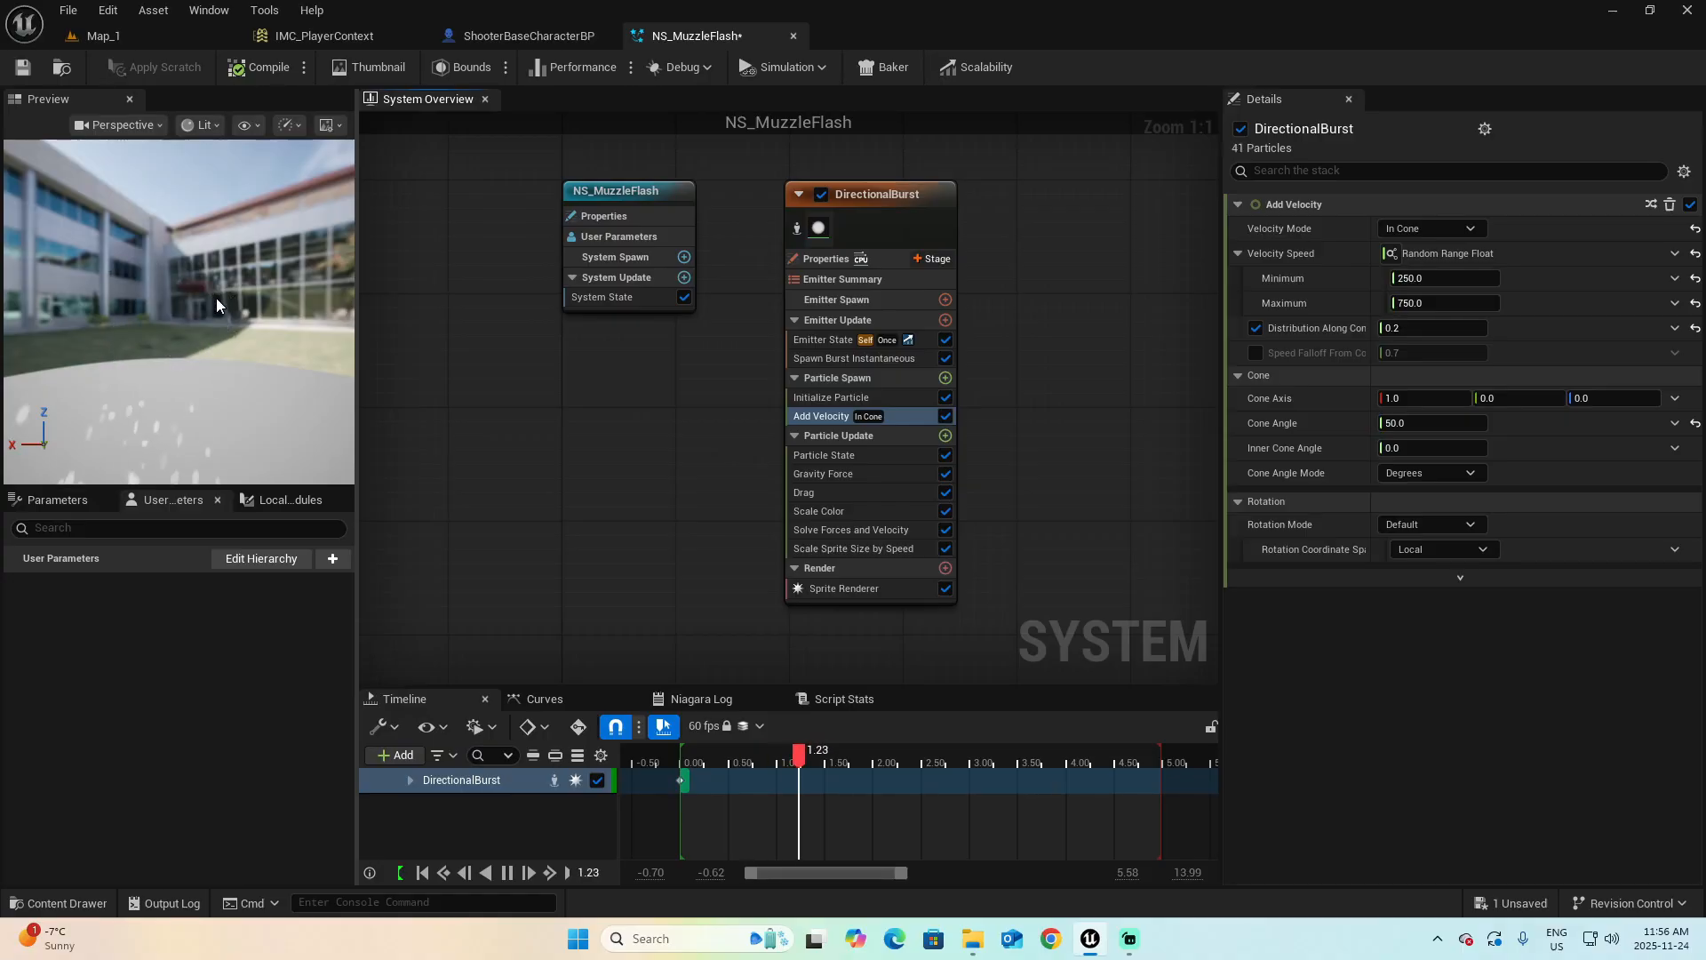
Set the Initialize Particle color to bright yellow, about R 0.982, G 1.0, B 0.036
{"action": "left_click", "coordinate": [850, 398]}
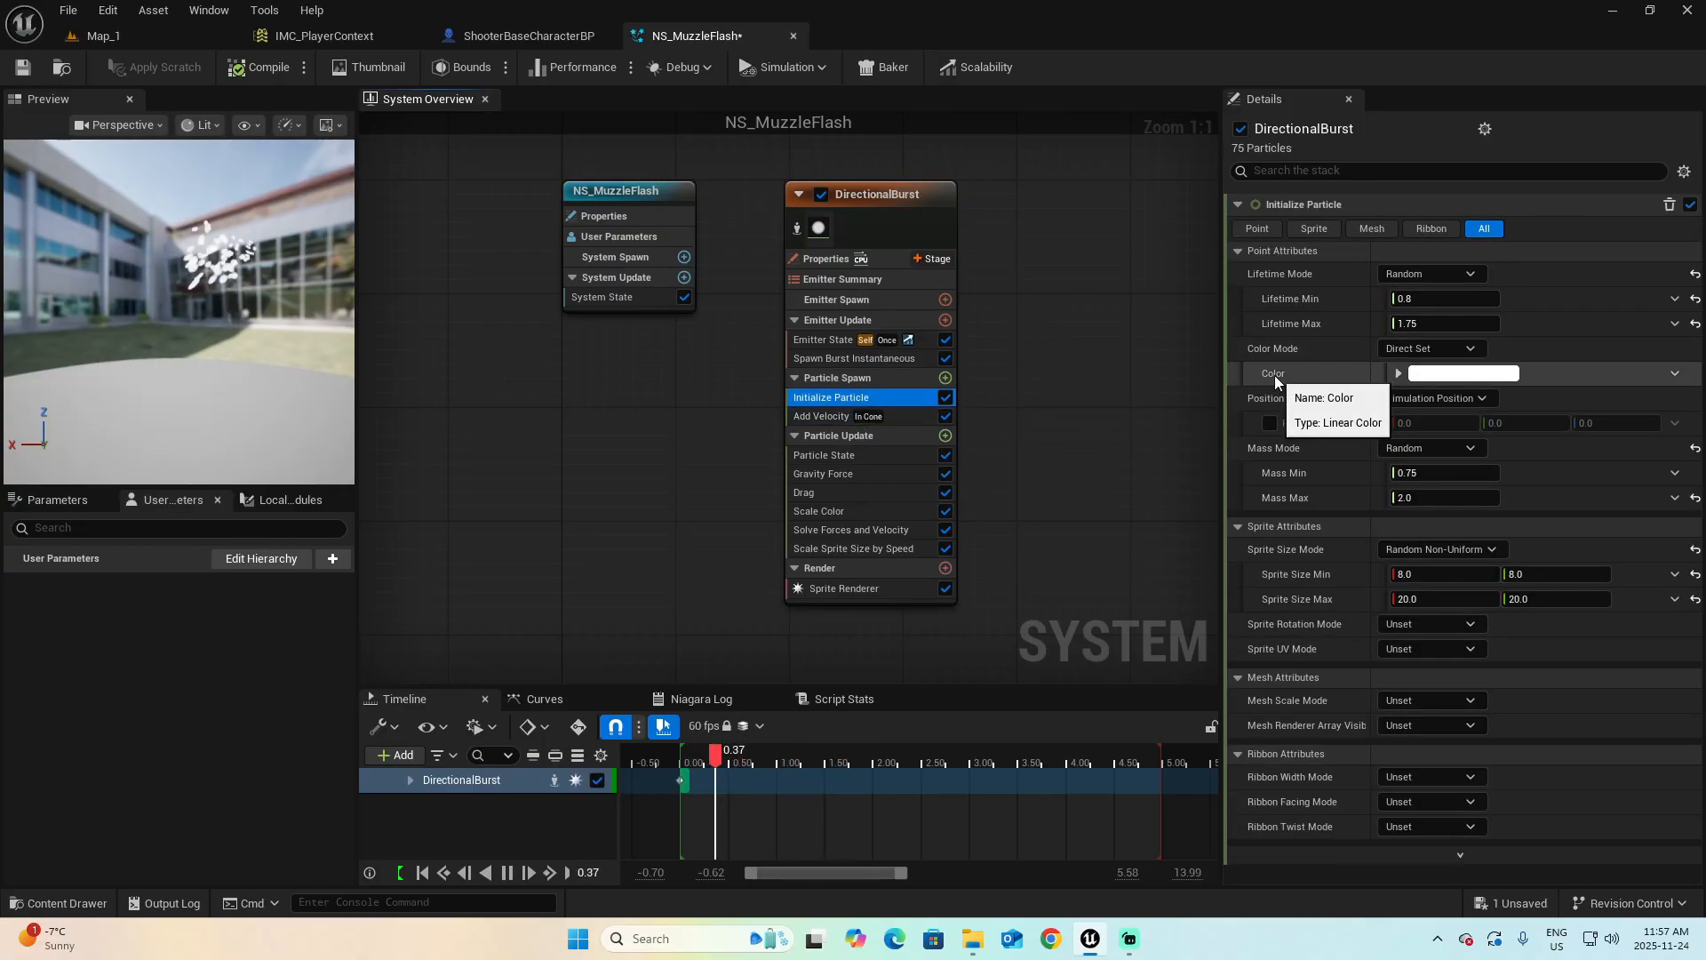
{"action": "left_click", "coordinate": [1450, 374]}
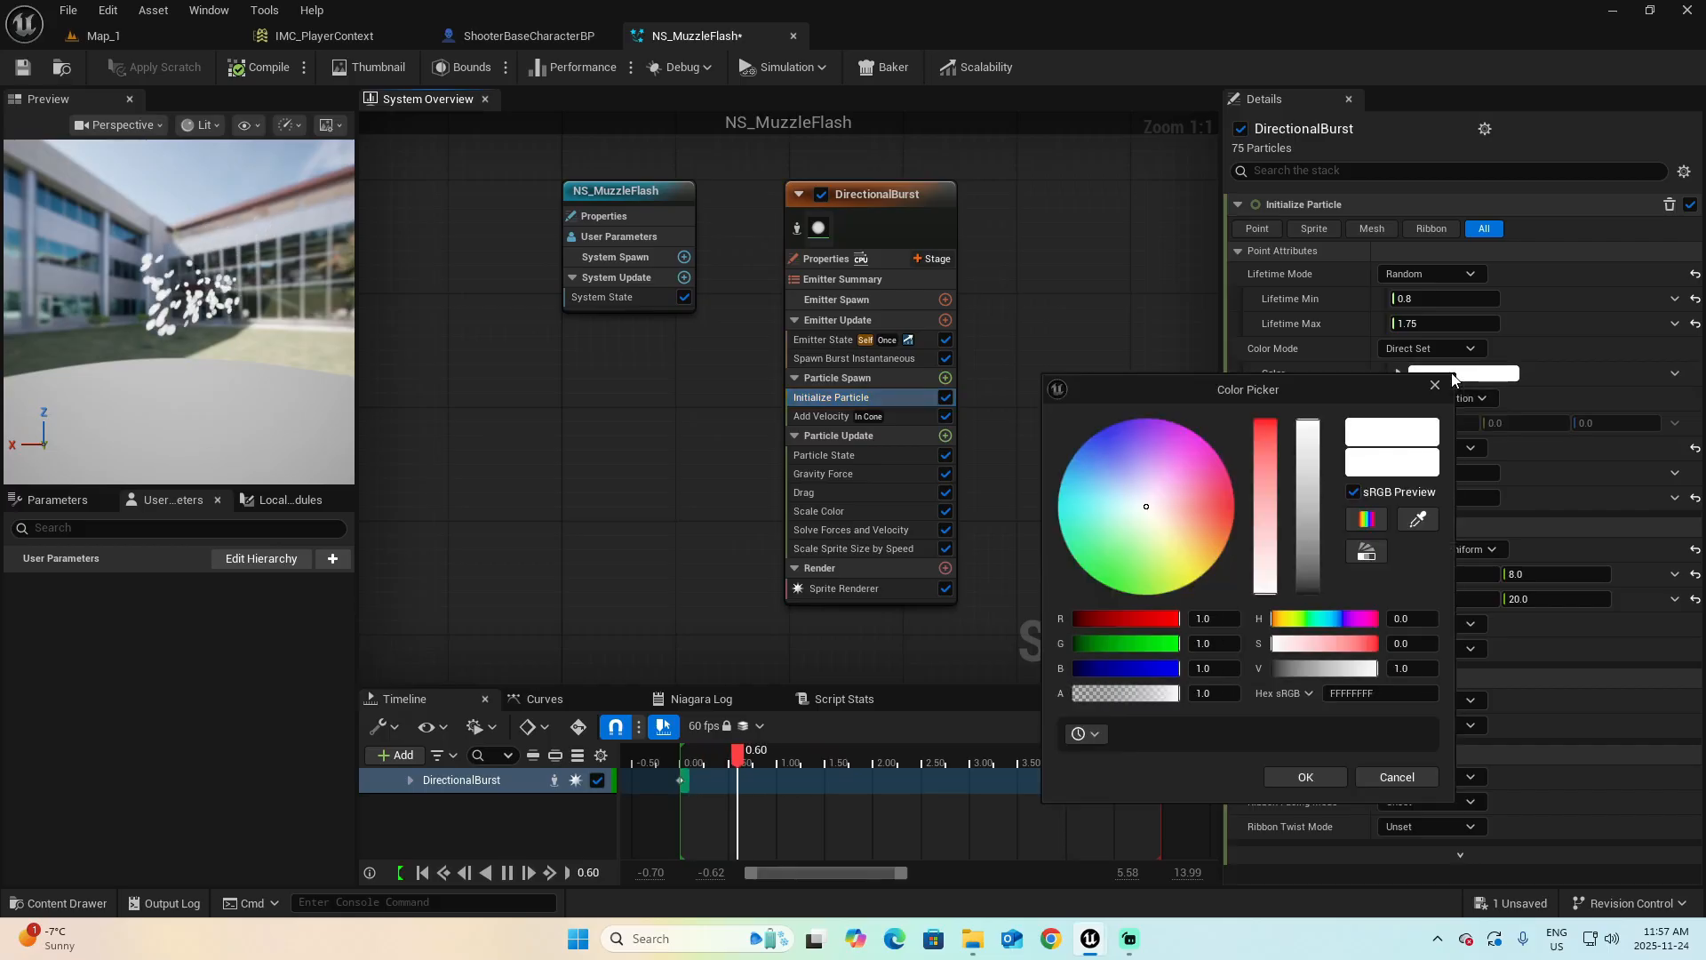
{"action": "left_click_drag", "start_coordinate": [1157, 540], "coordinate": [1185, 566]}
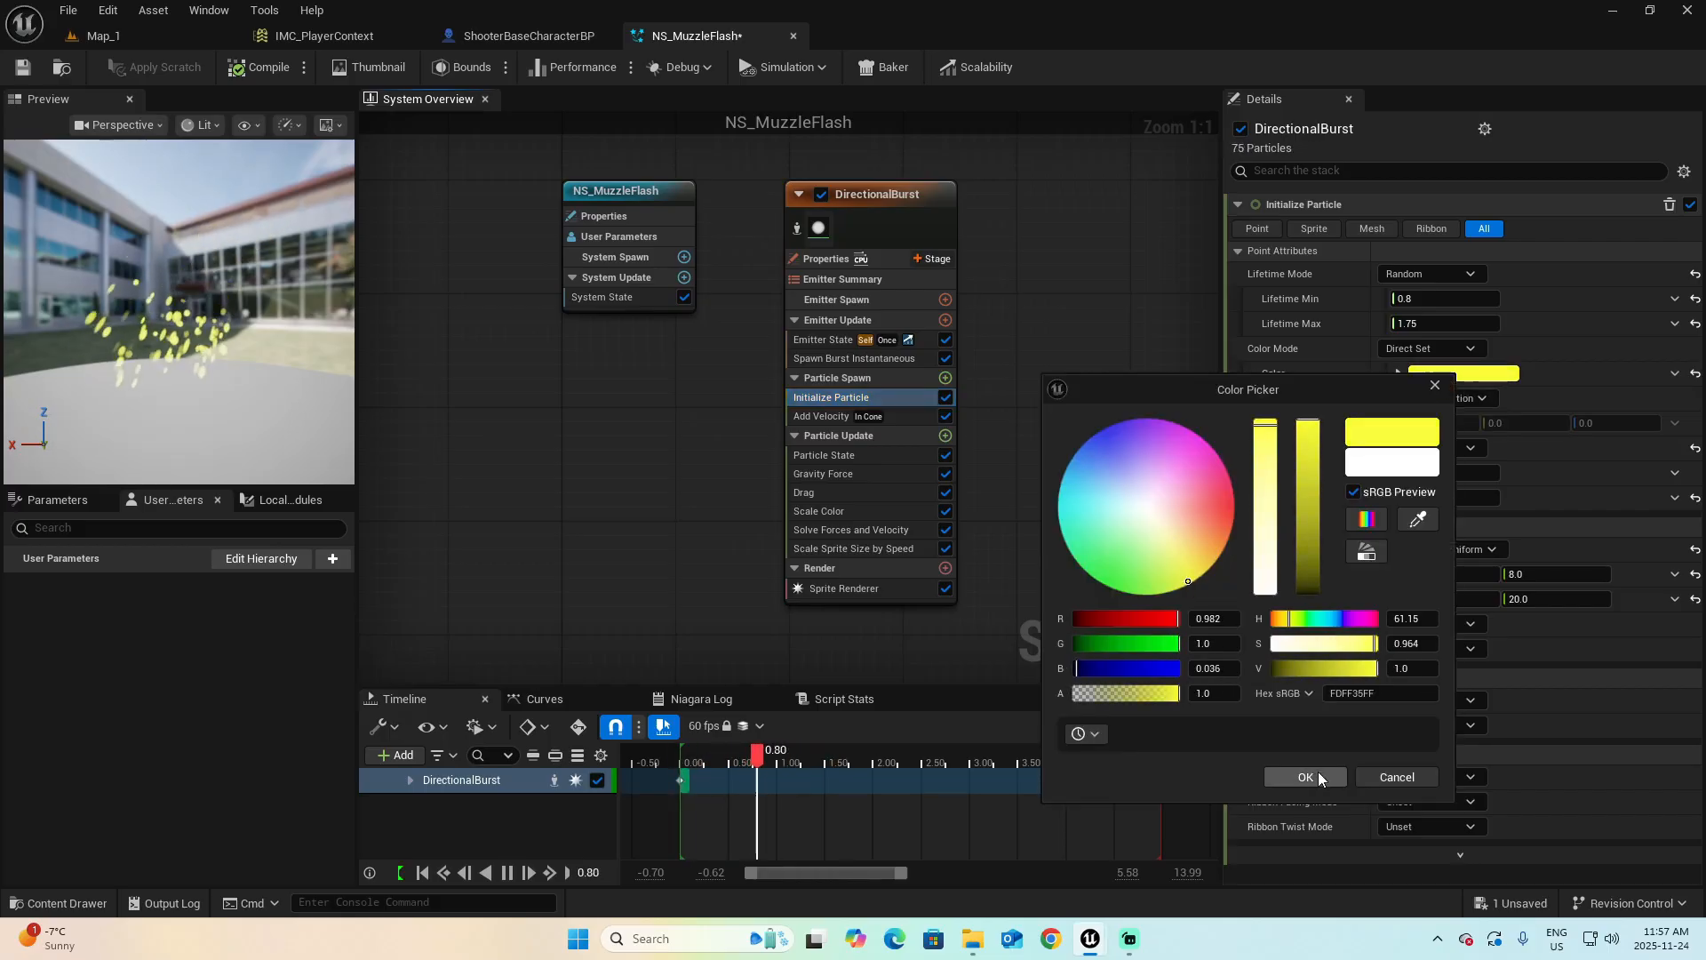
{"action": "left_click", "coordinate": [1320, 777]}
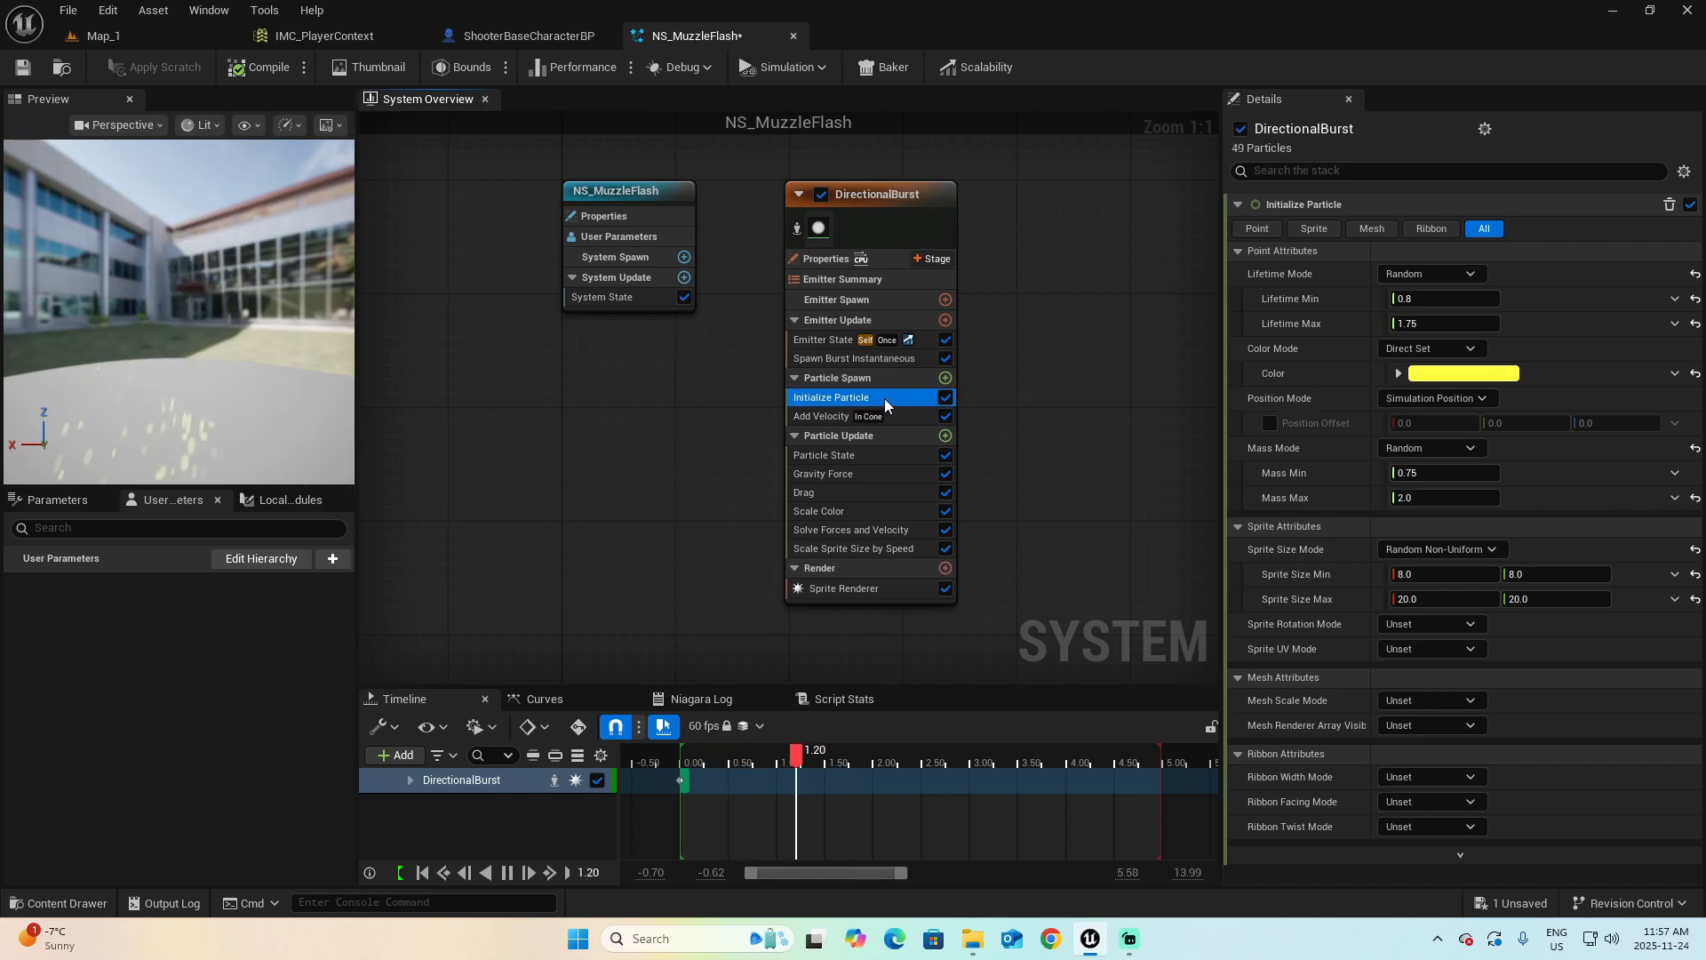
{"action": "left_click", "coordinate": [711, 532]}
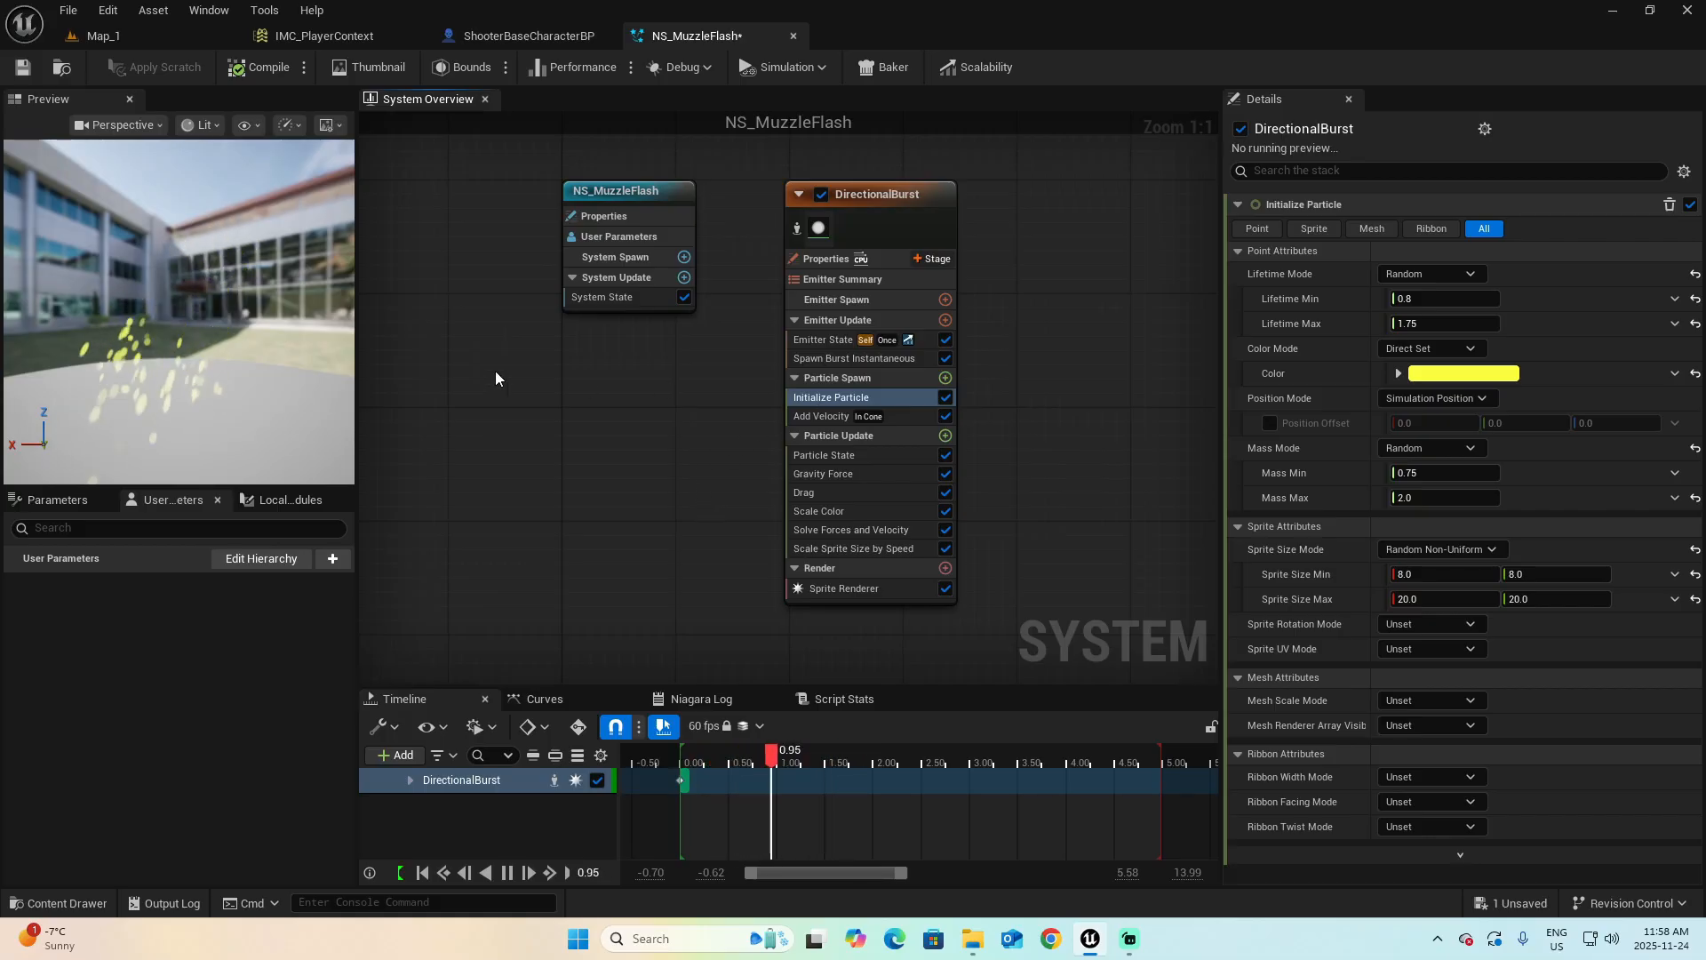
Reveal the Scale Color module's advanced settings and set Color Value To Scale to Color from Curve
{"action": "left_click", "coordinate": [829, 510]}
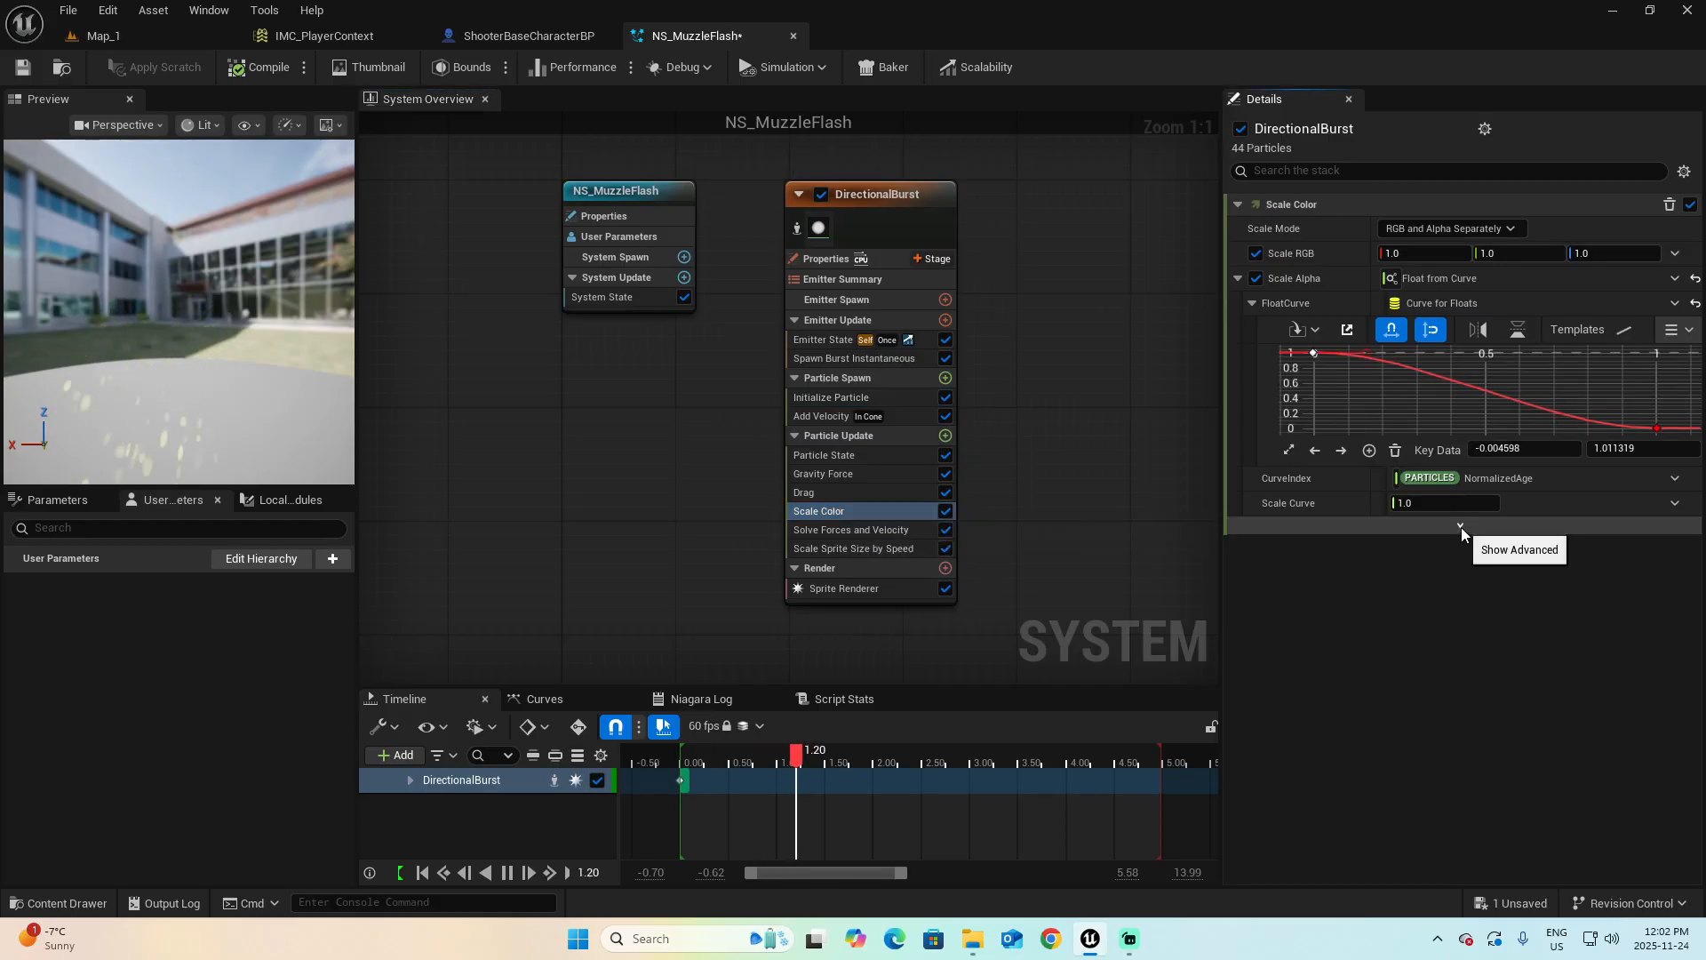
{"action": "left_click", "coordinate": [1461, 526]}
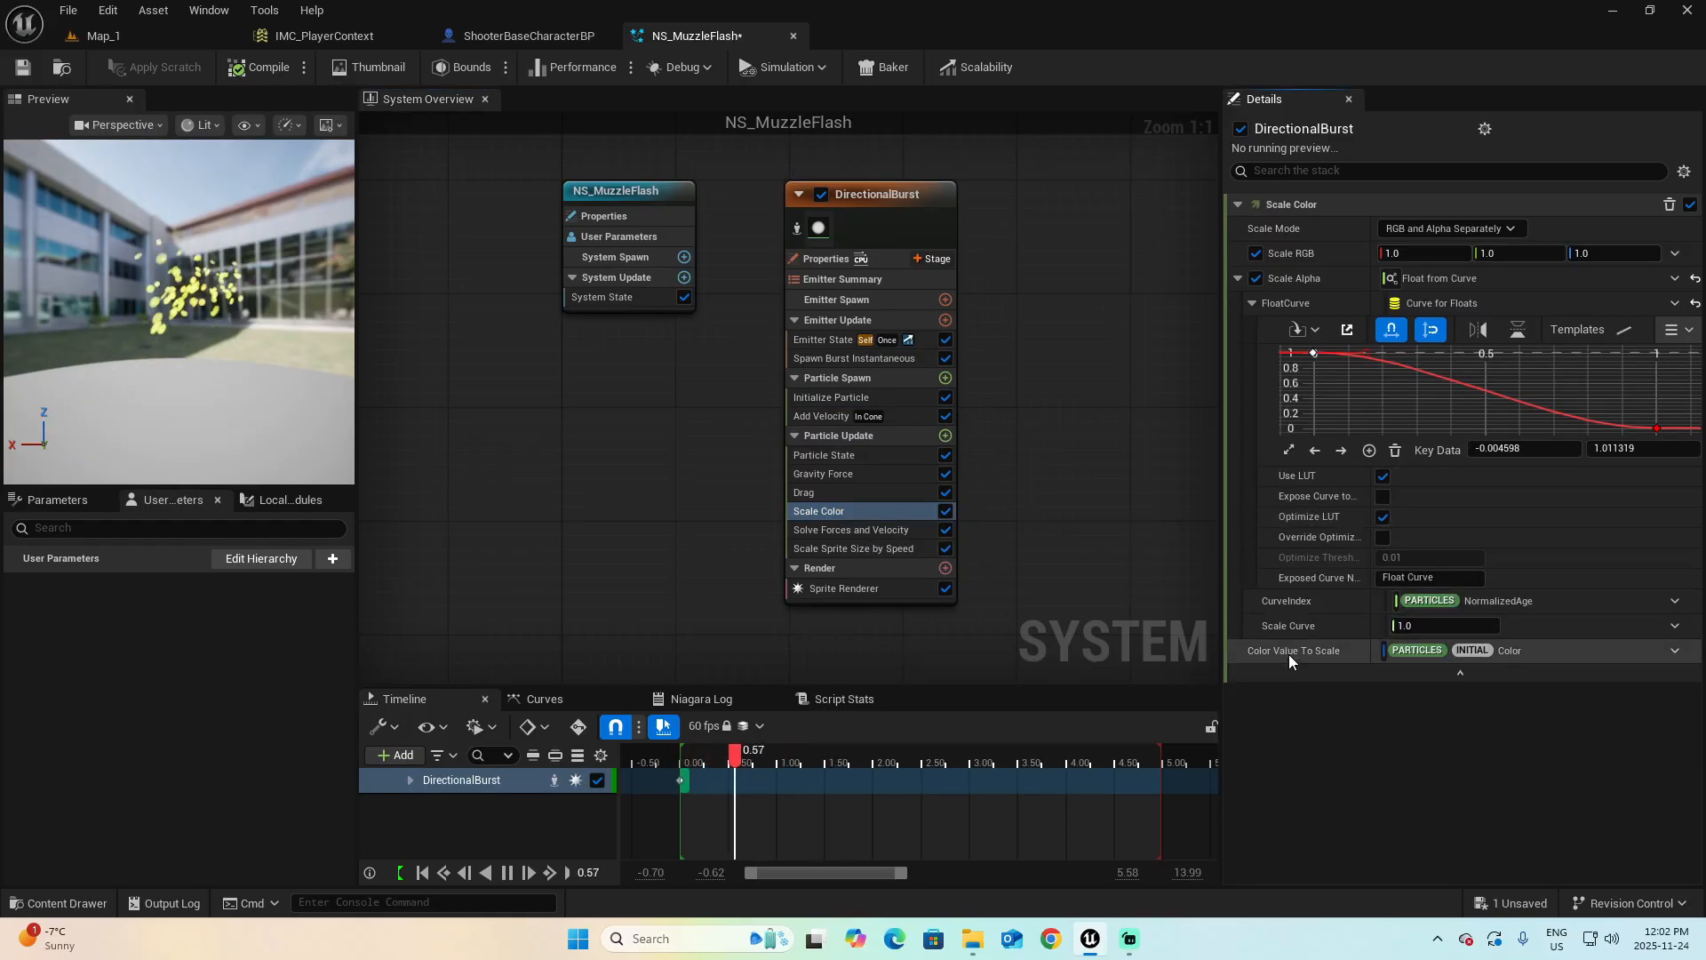
{"action": "left_click", "coordinate": [1676, 651]}
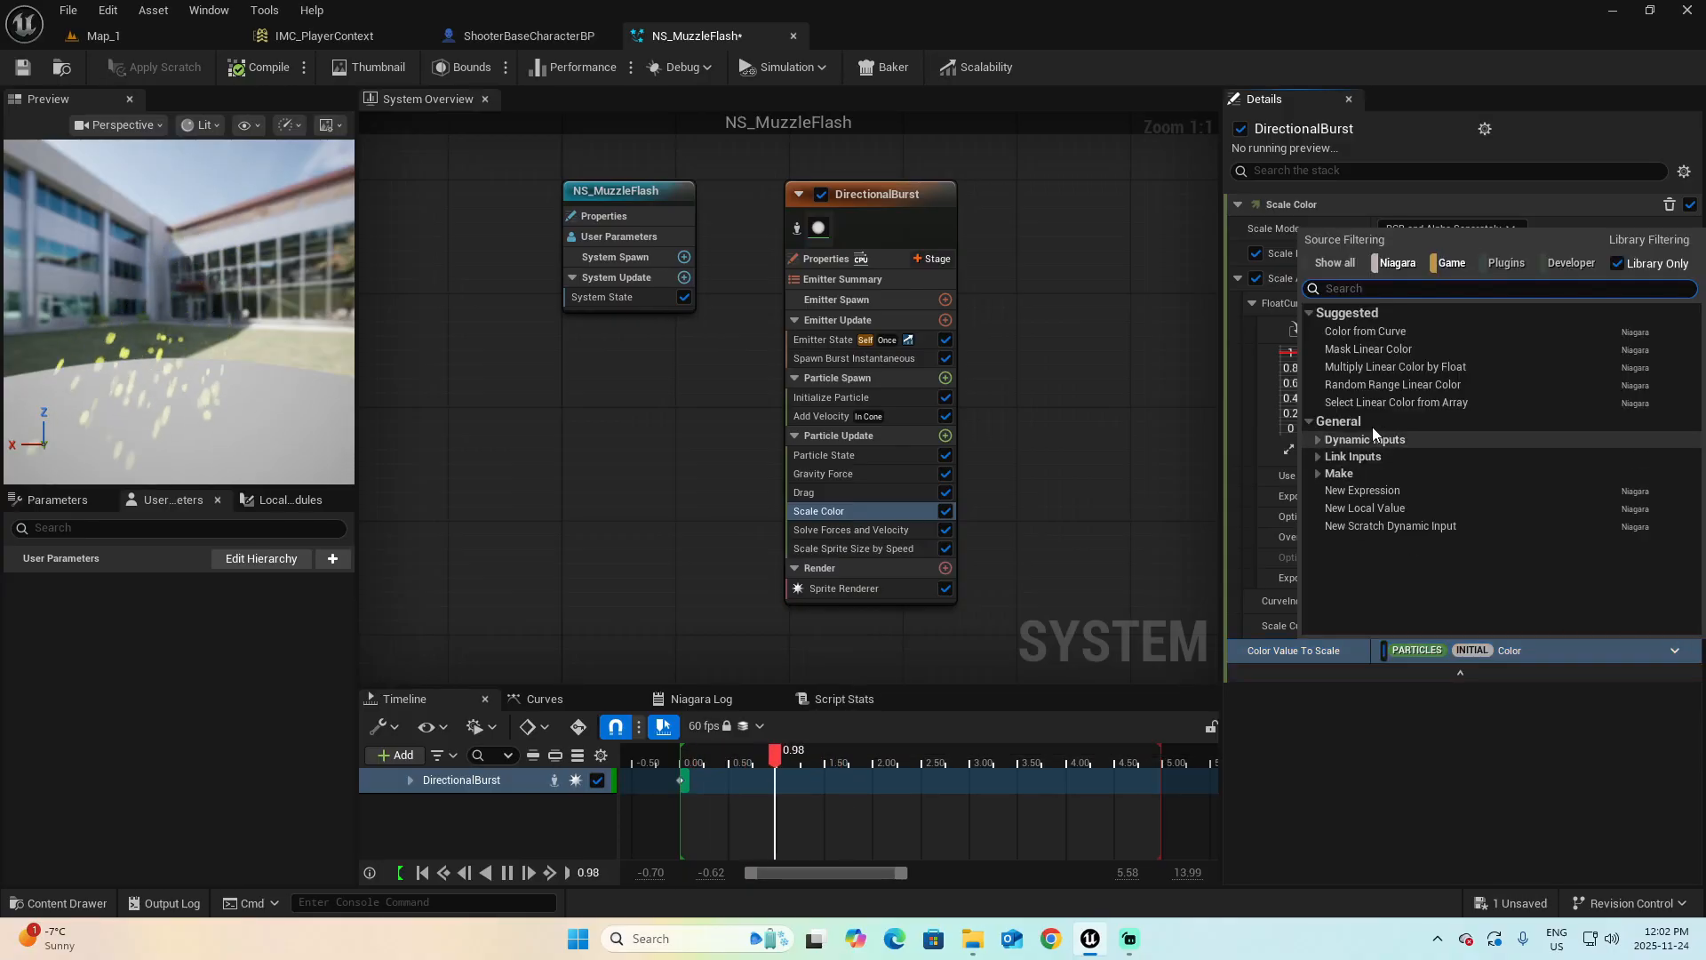
{"action": "left_click", "coordinate": [1365, 331]}
{"action": "scroll", "coordinate": [1510, 533], "scroll_direction": "down", "scroll_amount": 1}
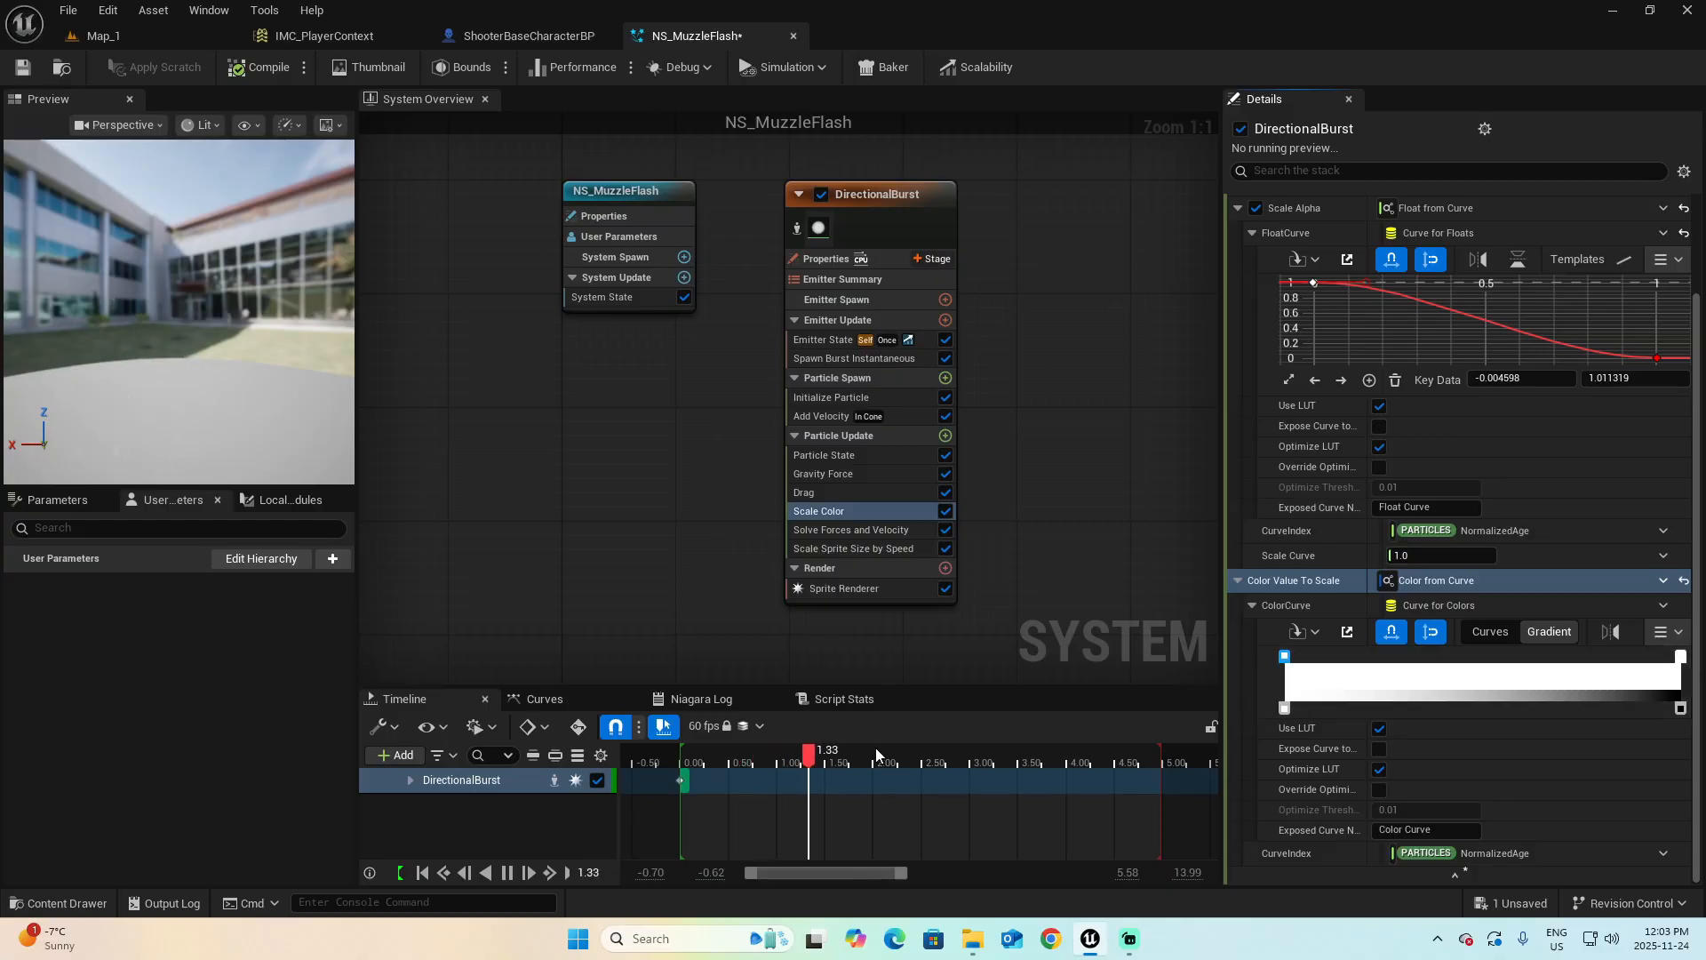
Set the starting color stop of the Scale Color gradient to yellow, about R 1.0, G 0.903, B 0.0
{"action": "double_click", "coordinate": [1284, 658]}
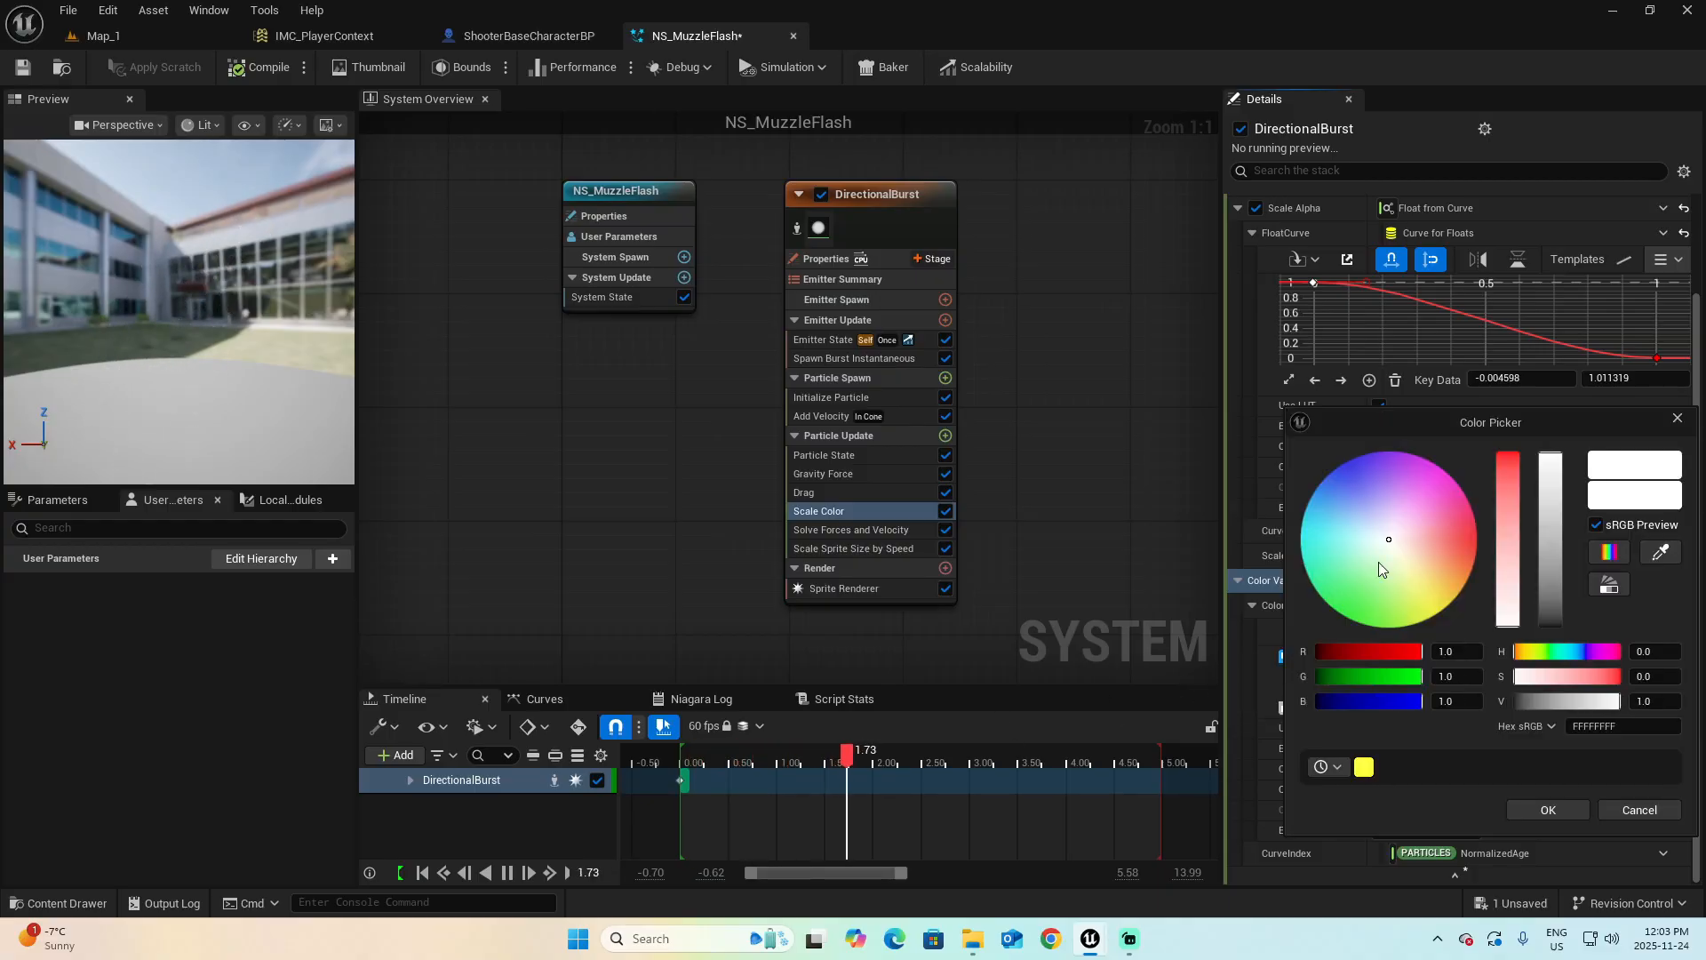
{"action": "left_click_drag", "start_coordinate": [1383, 570], "coordinate": [1441, 611]}
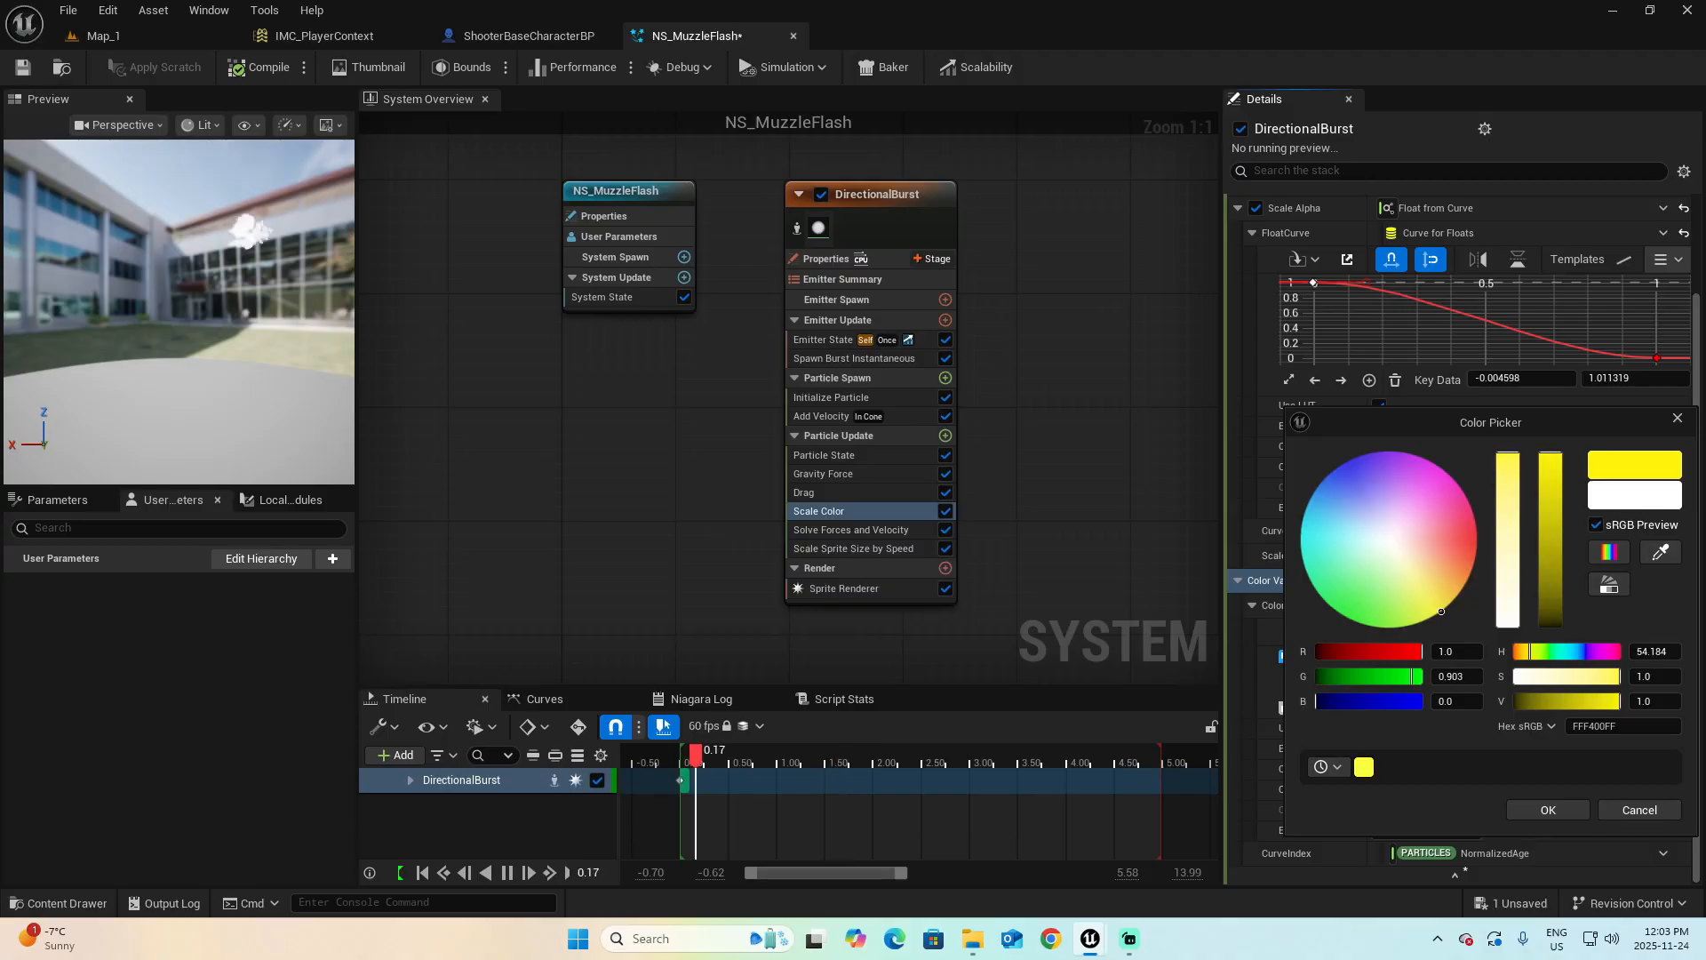
{"action": "left_click", "coordinate": [1559, 808]}
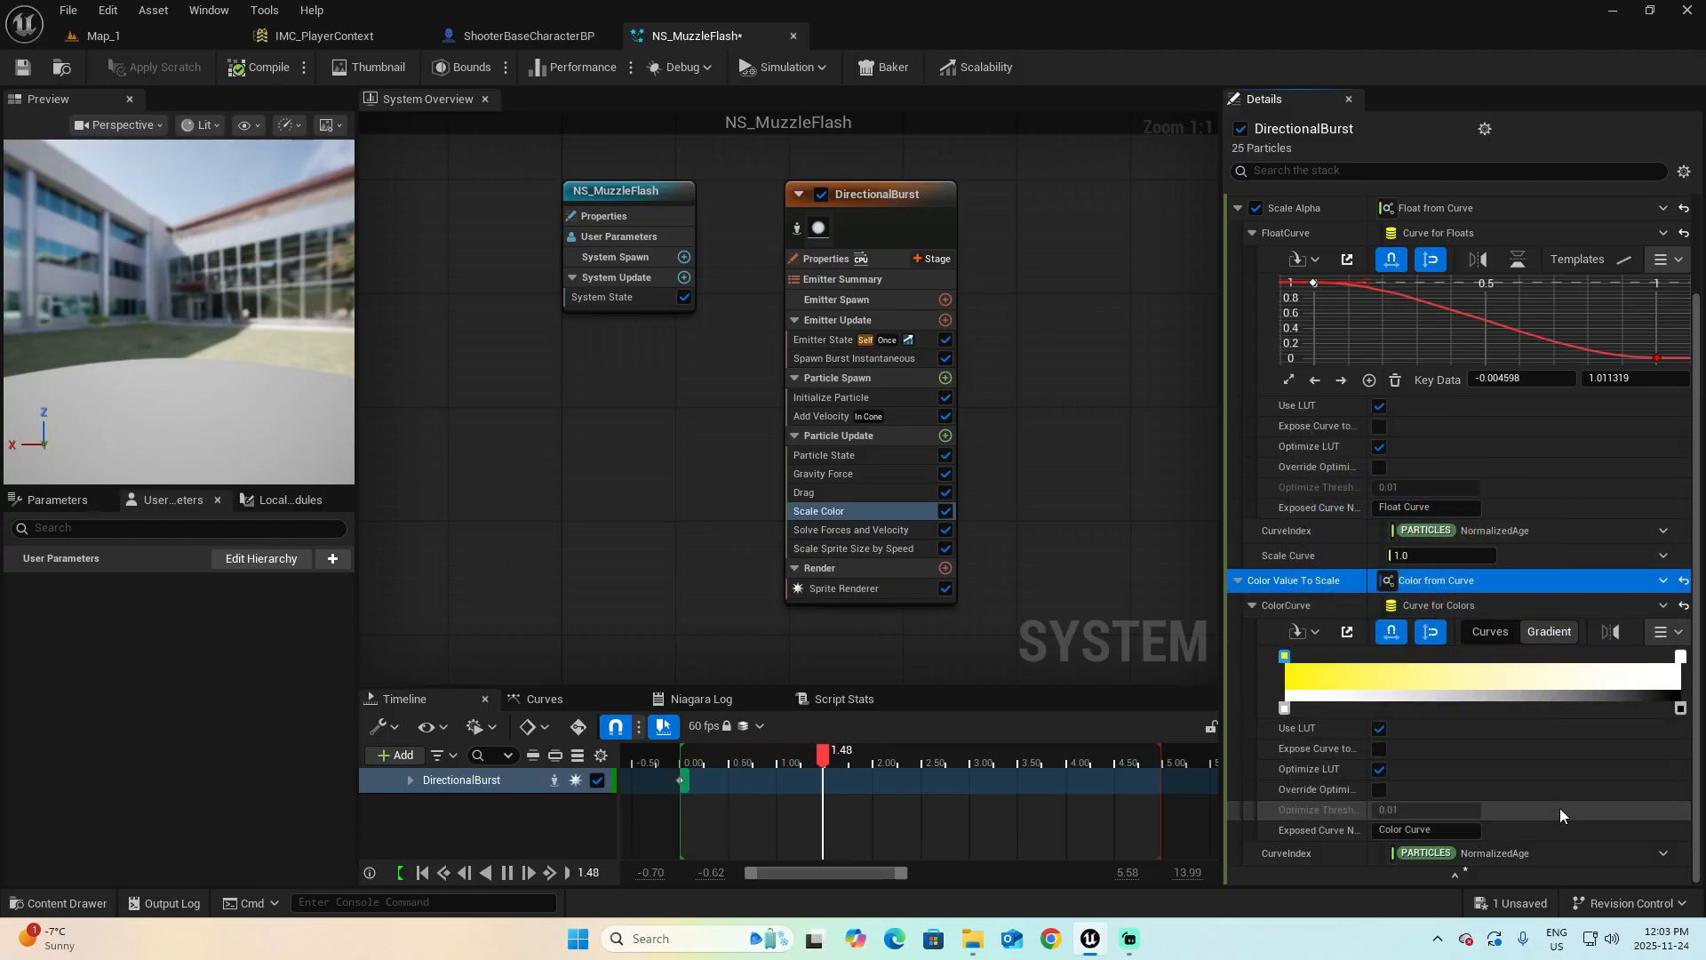
Set the gradient's ending color stop to orange, about R 1.0, G 0.183, B 0.002, and save the Niagara system
{"action": "double_click", "coordinate": [1680, 659]}
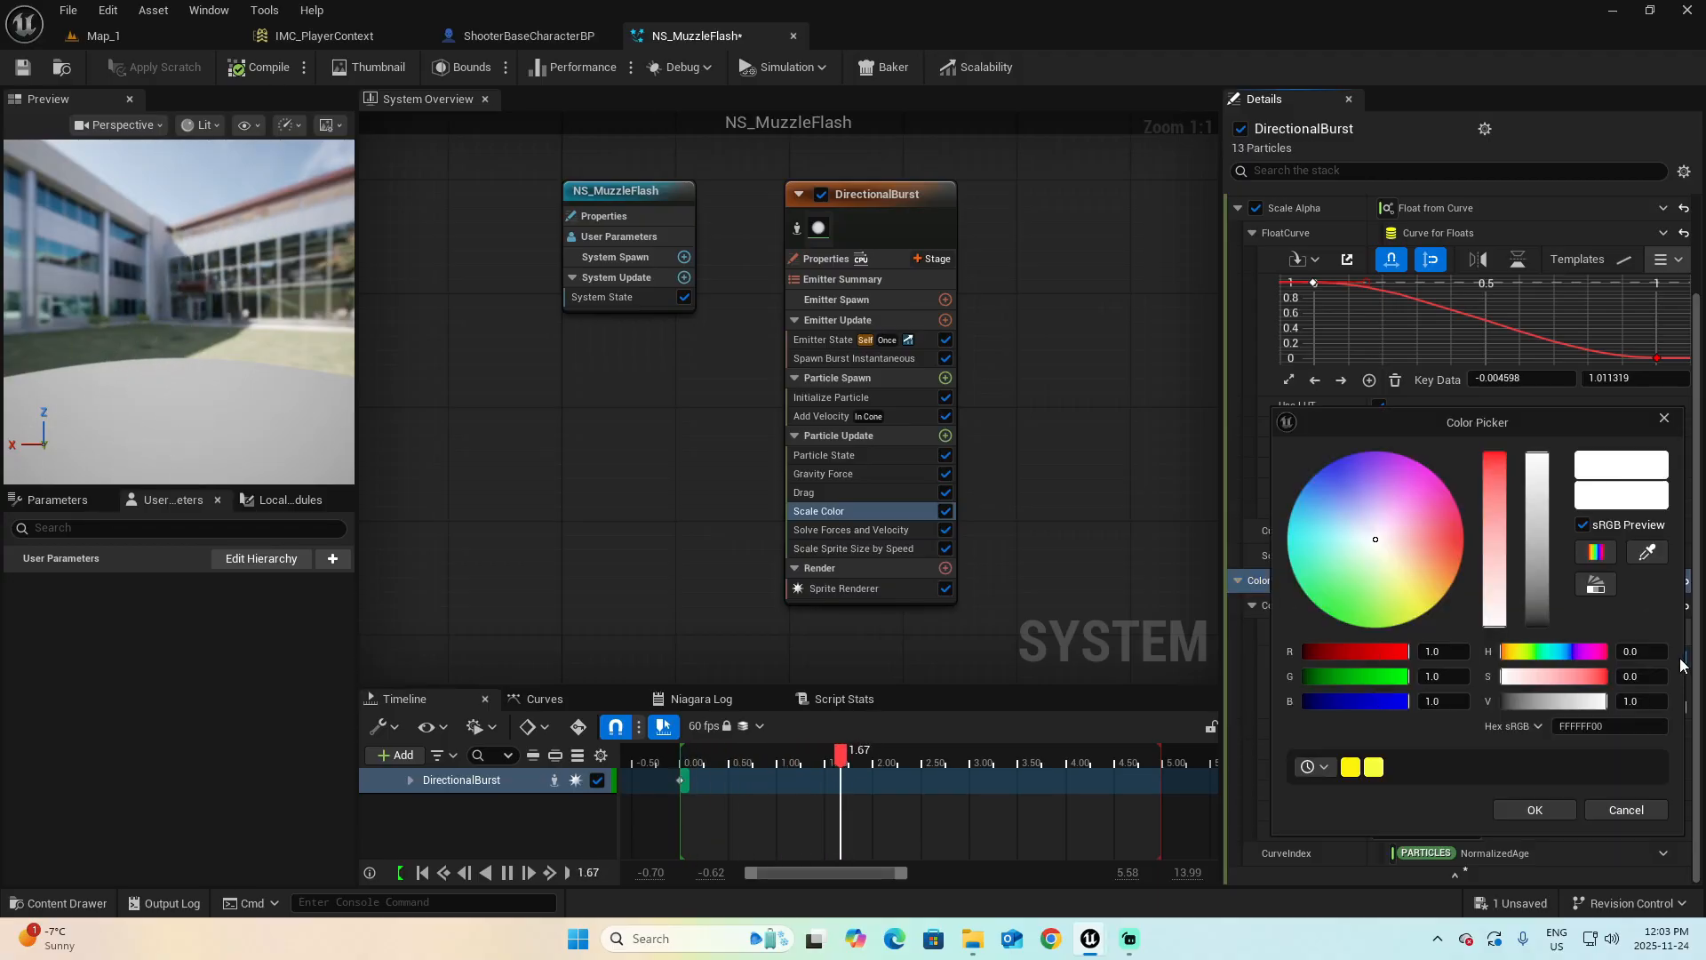
{"action": "left_click_drag", "start_coordinate": [1371, 546], "coordinate": [1462, 557]}
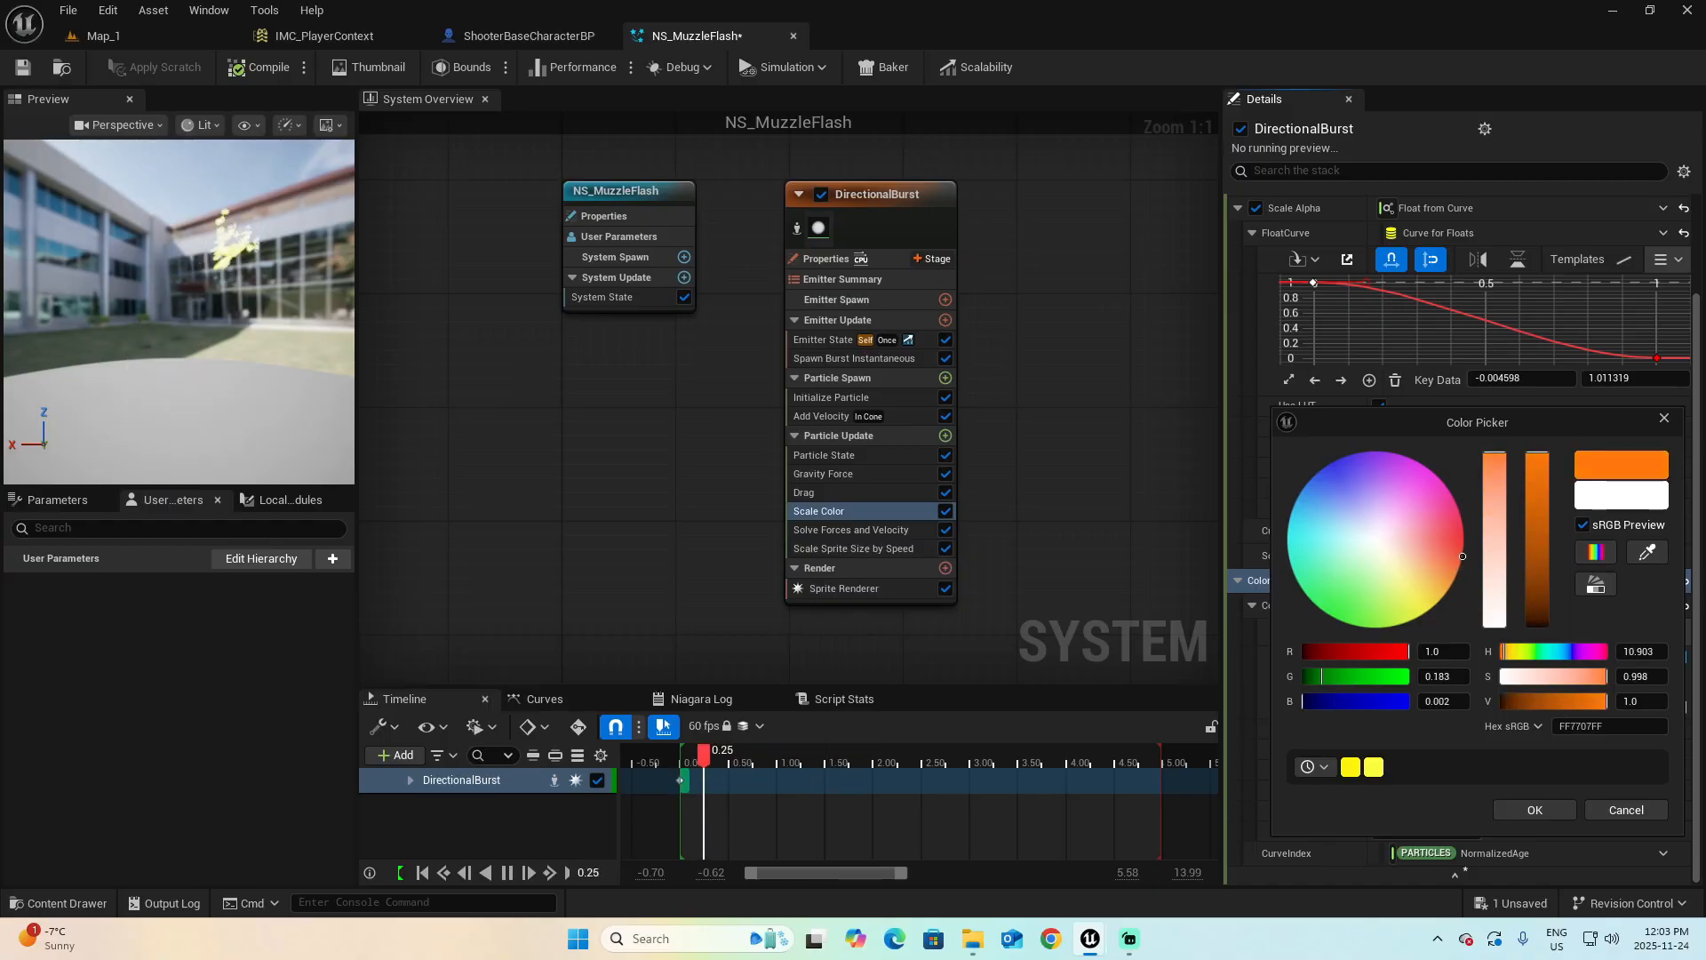
{"action": "left_click", "coordinate": [1535, 809]}
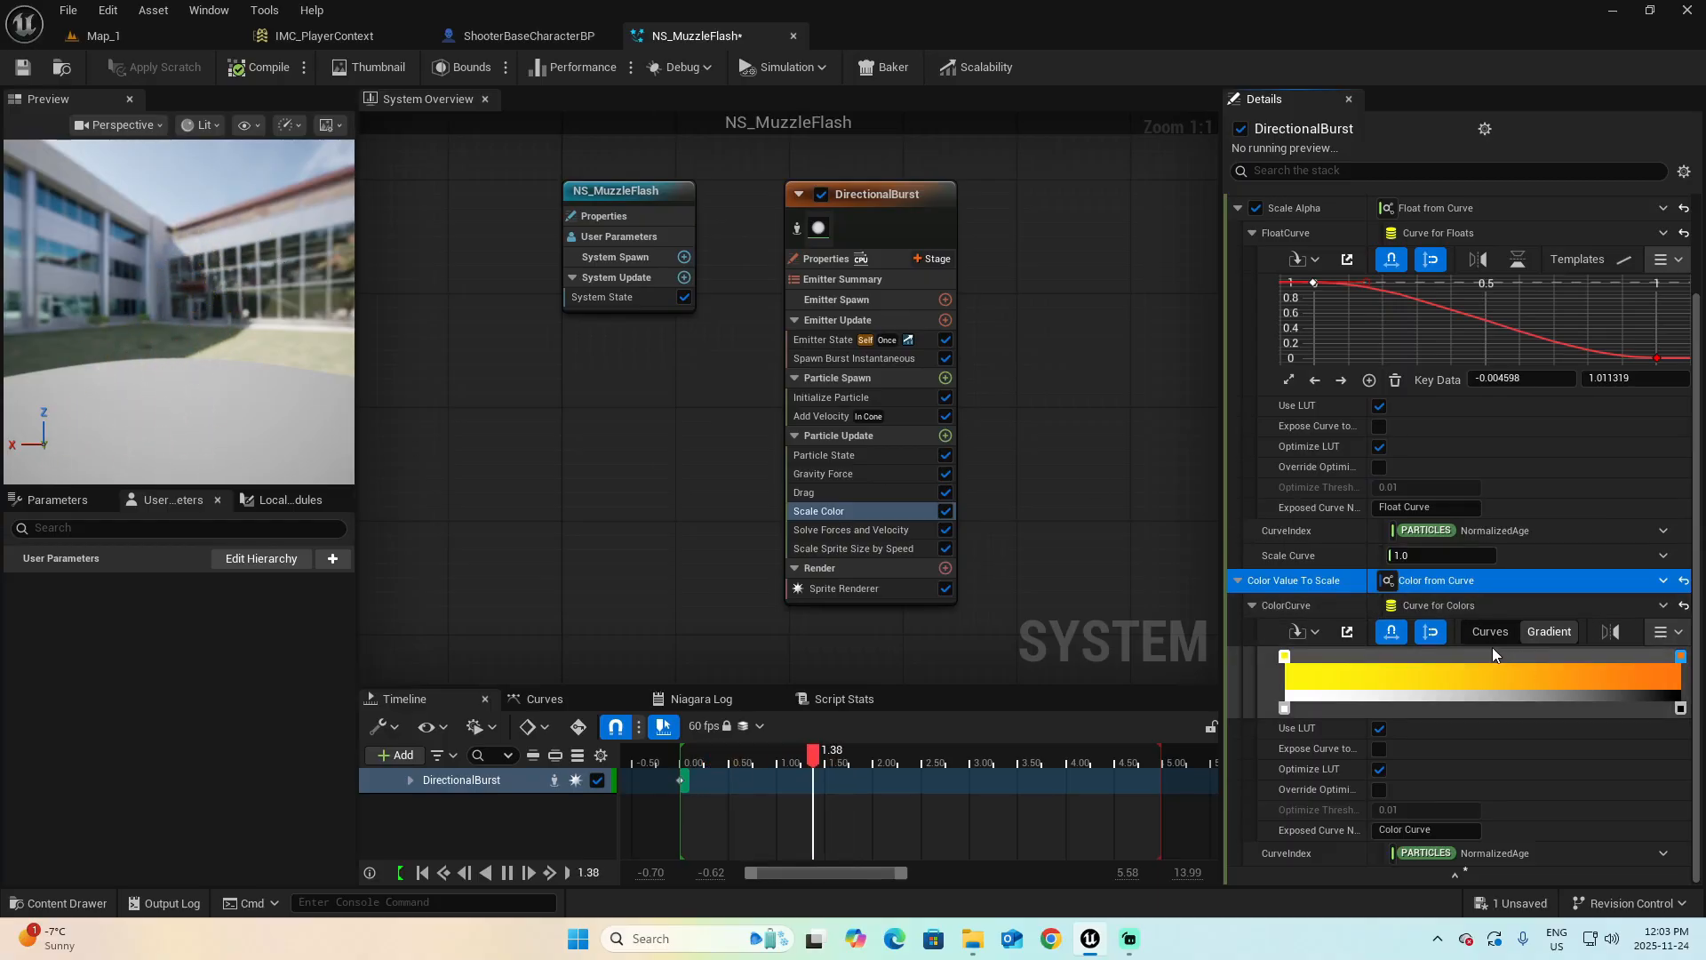
{"action": "left_click", "coordinate": [1079, 410]}
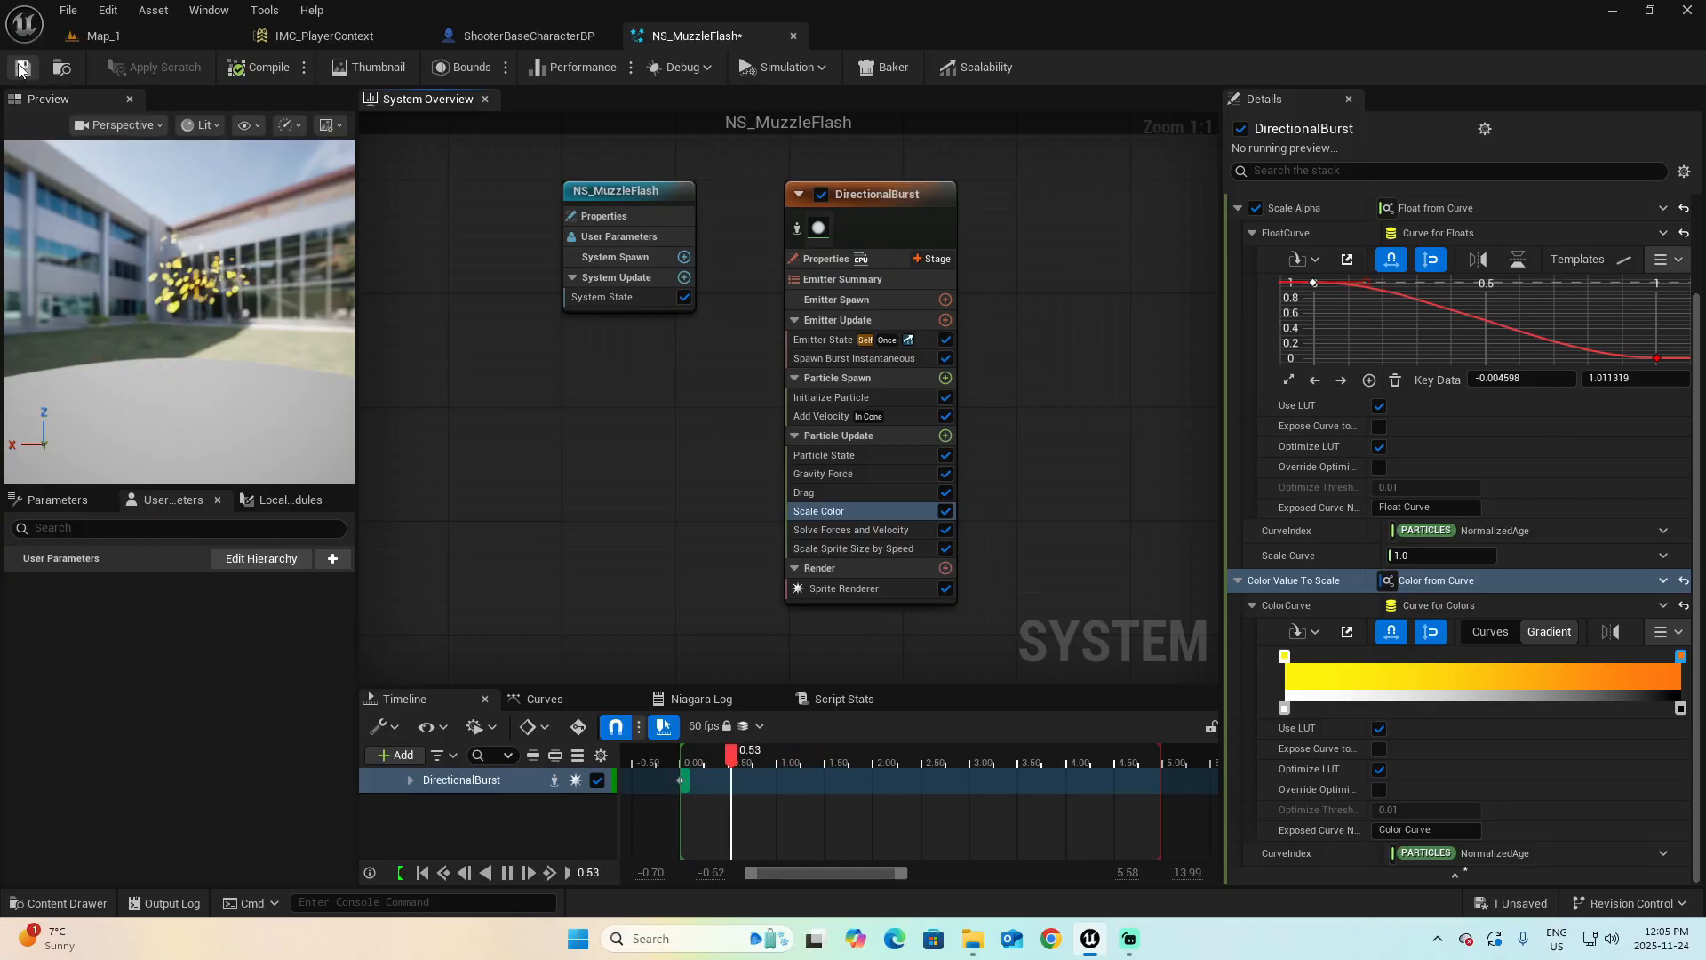
{"action": "key", "text": "ctrl+s"}
From the Map_1 level, search the project's plugins for "niagara" and check whether the Niagara plugin is enabled
{"action": "left_click", "coordinate": [128, 36]}
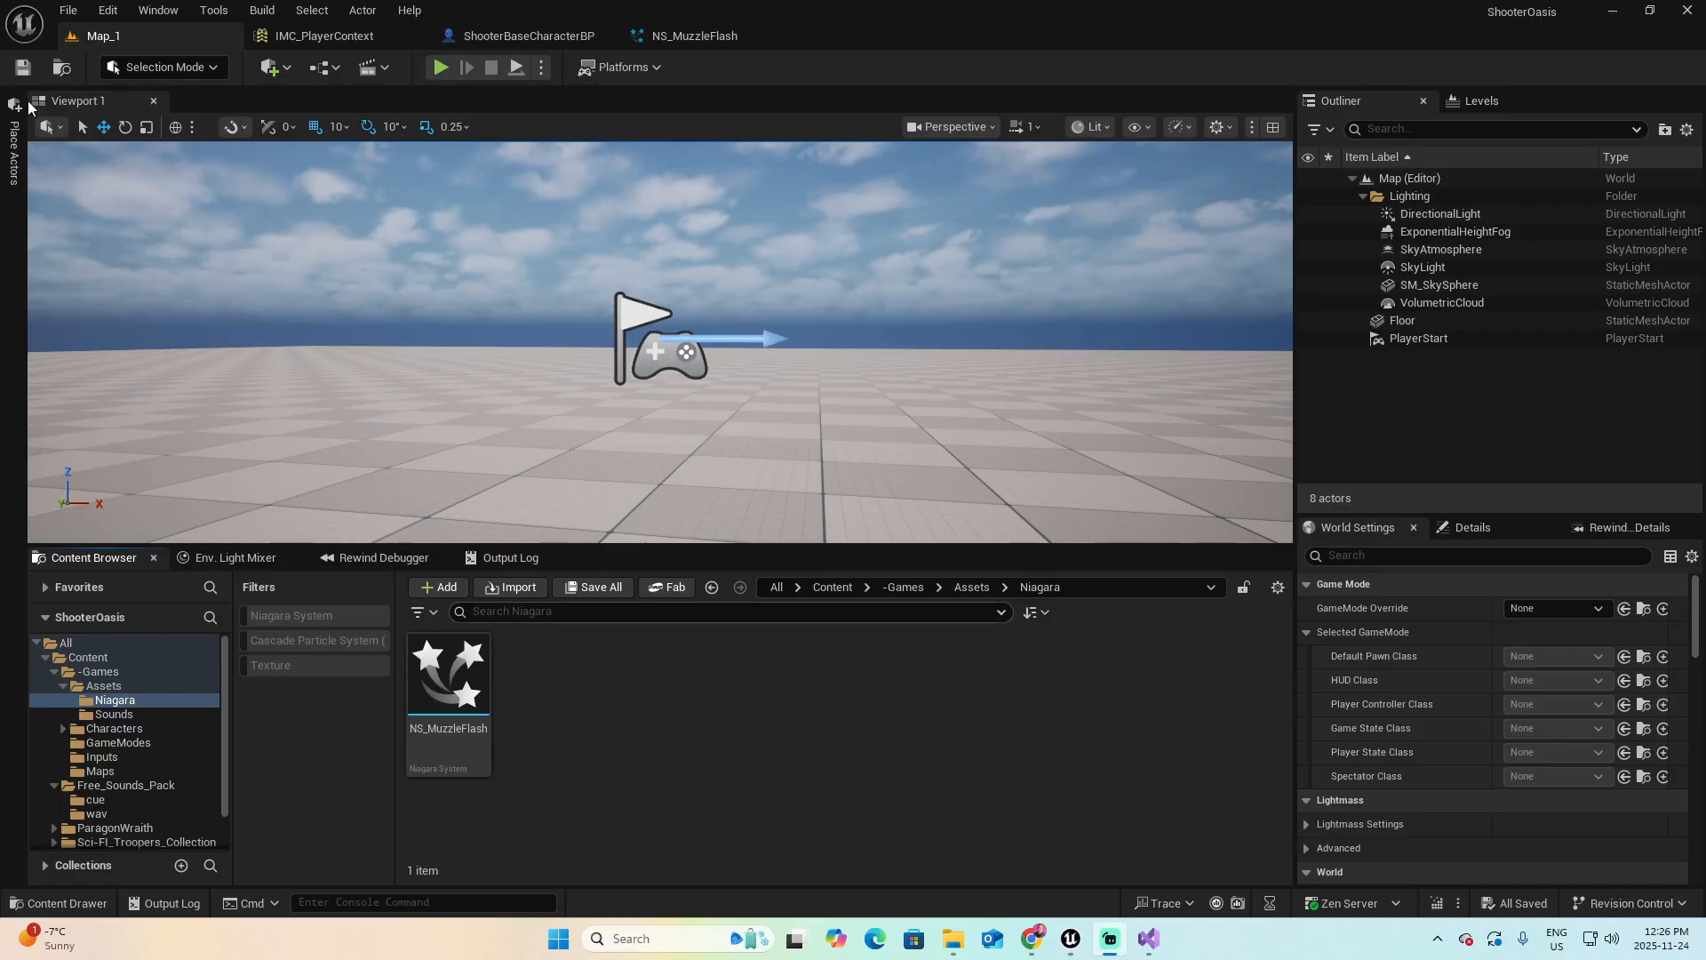
{"action": "left_click", "coordinate": [111, 18]}
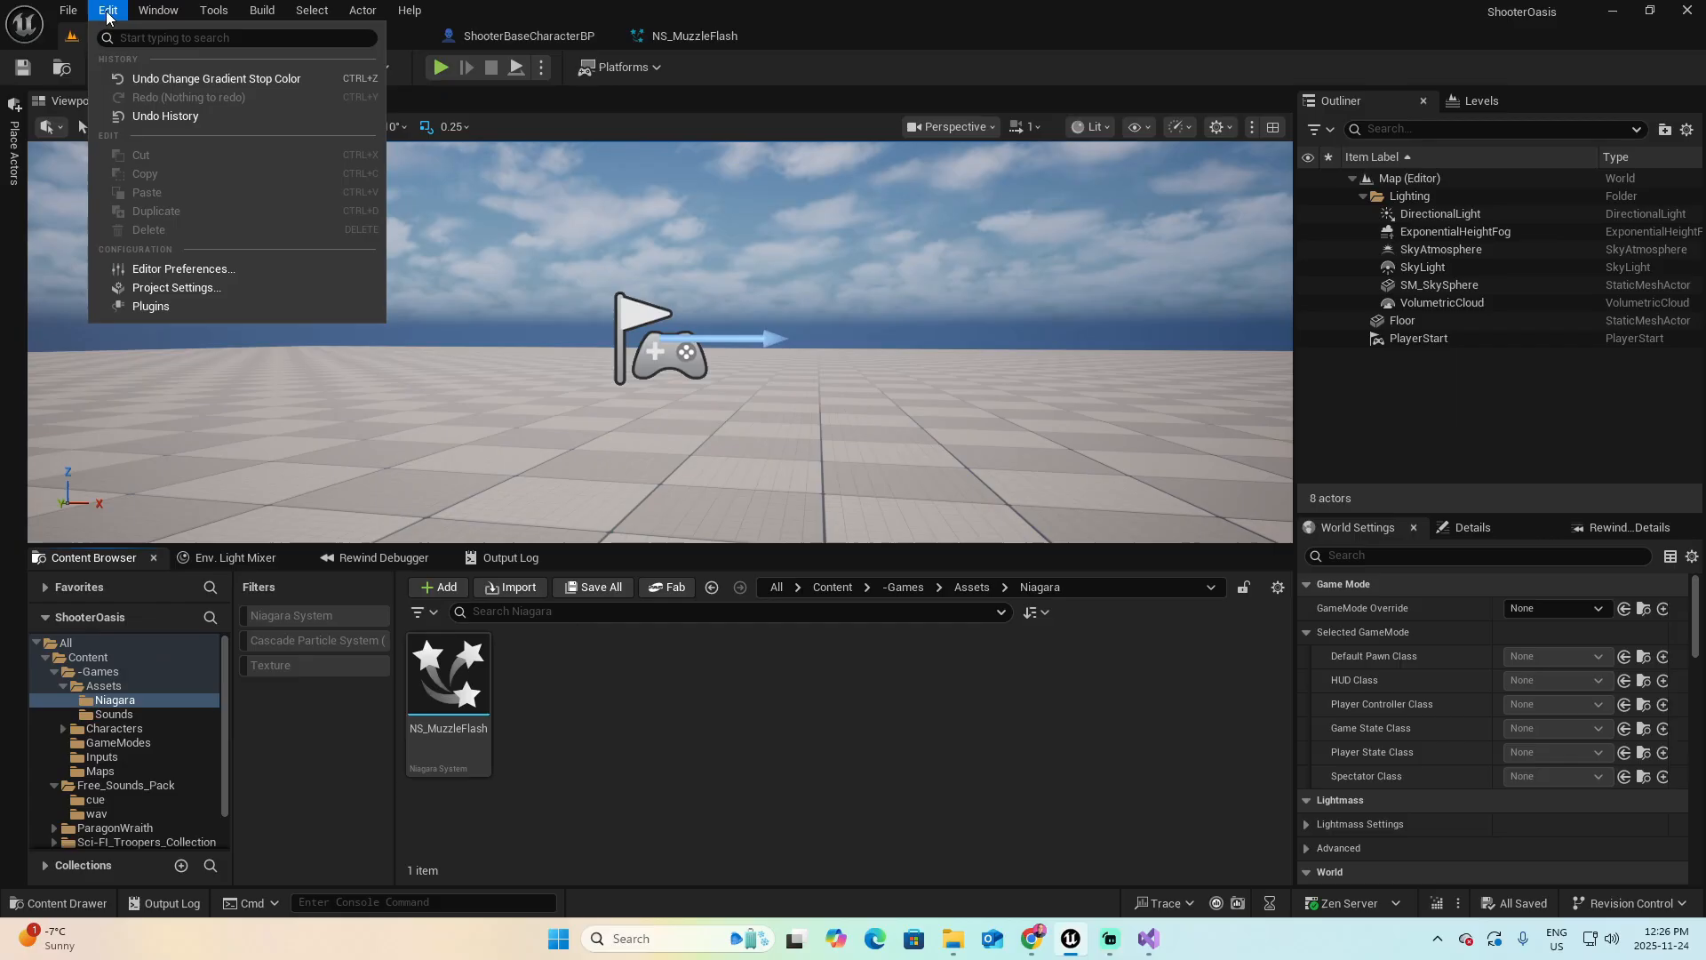
{"action": "left_click", "coordinate": [147, 307]}
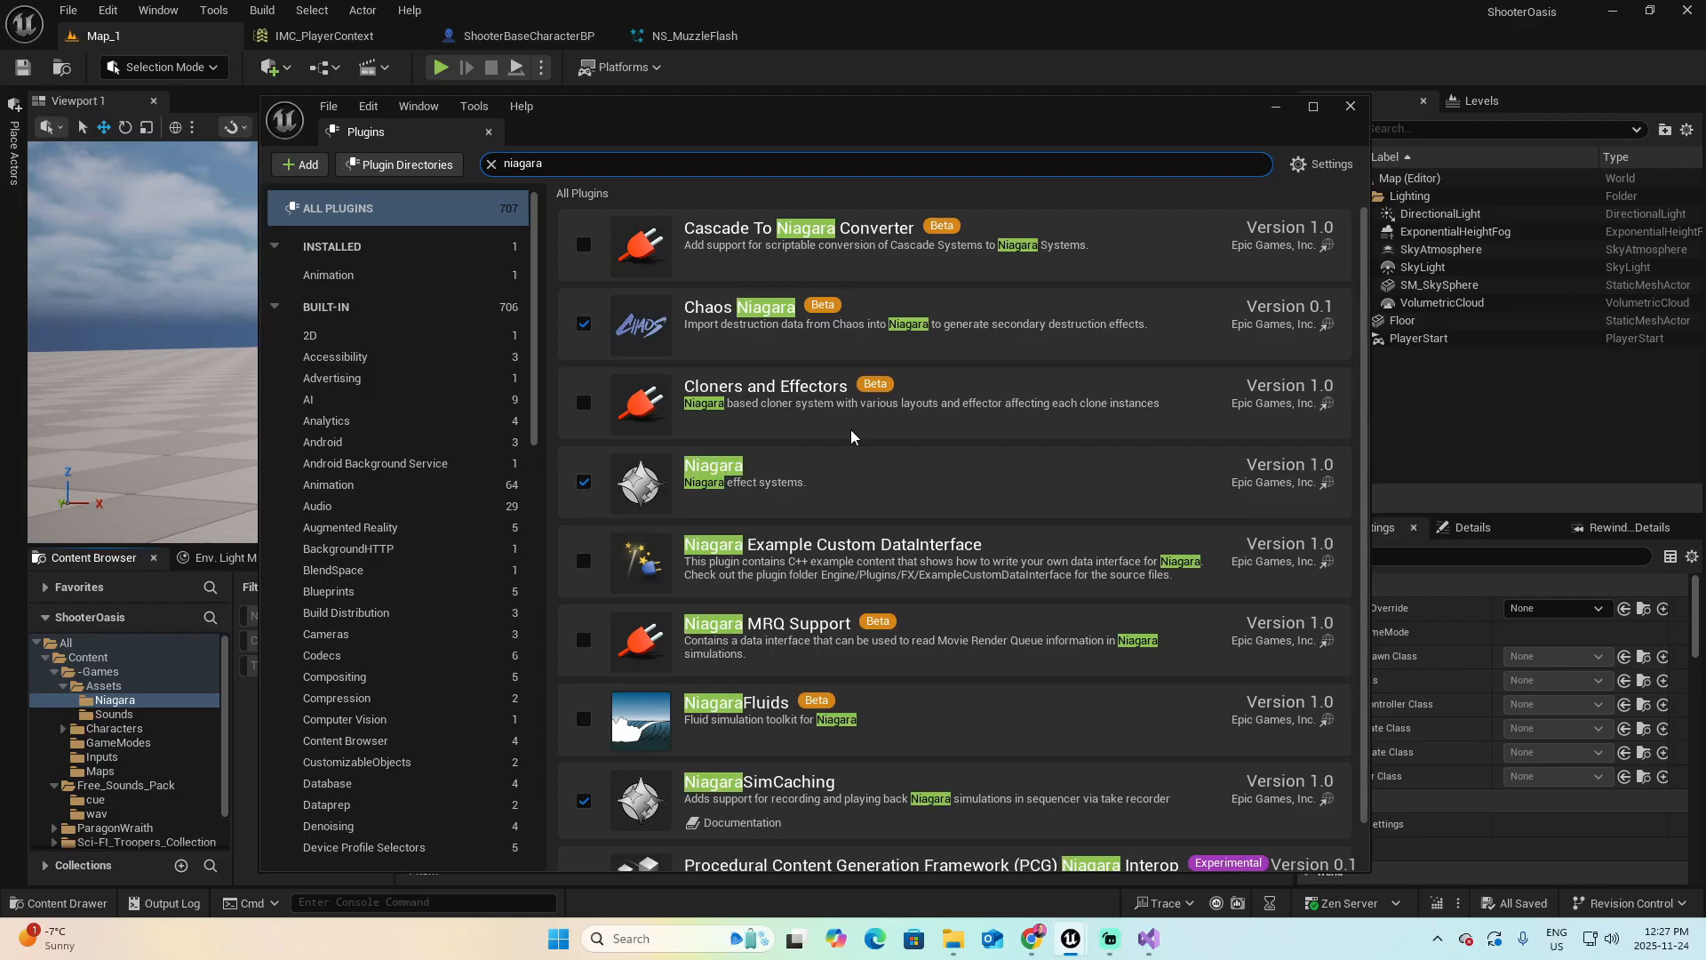
{"action": "left_click", "coordinate": [1351, 109]}
Switch to Visual Studio and open the ShooterOasis.Build.cs file of the ShooterOasis module
{"action": "key", "text": "alt+Tab"}
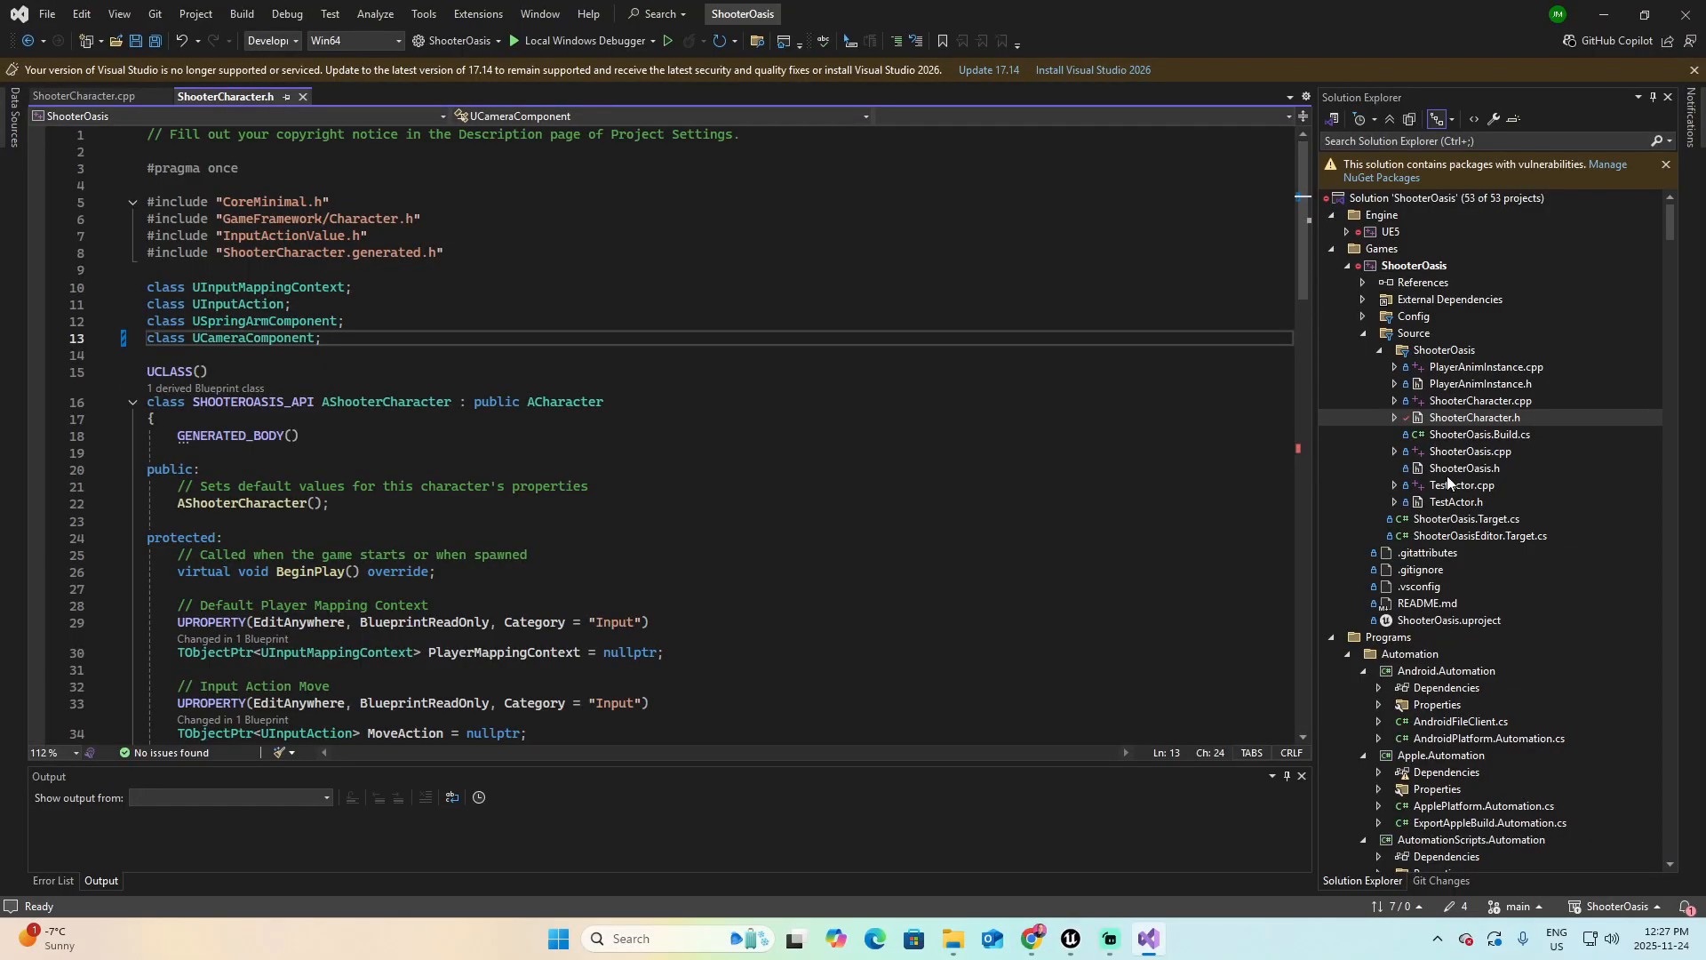
{"action": "left_click", "coordinate": [1479, 434]}
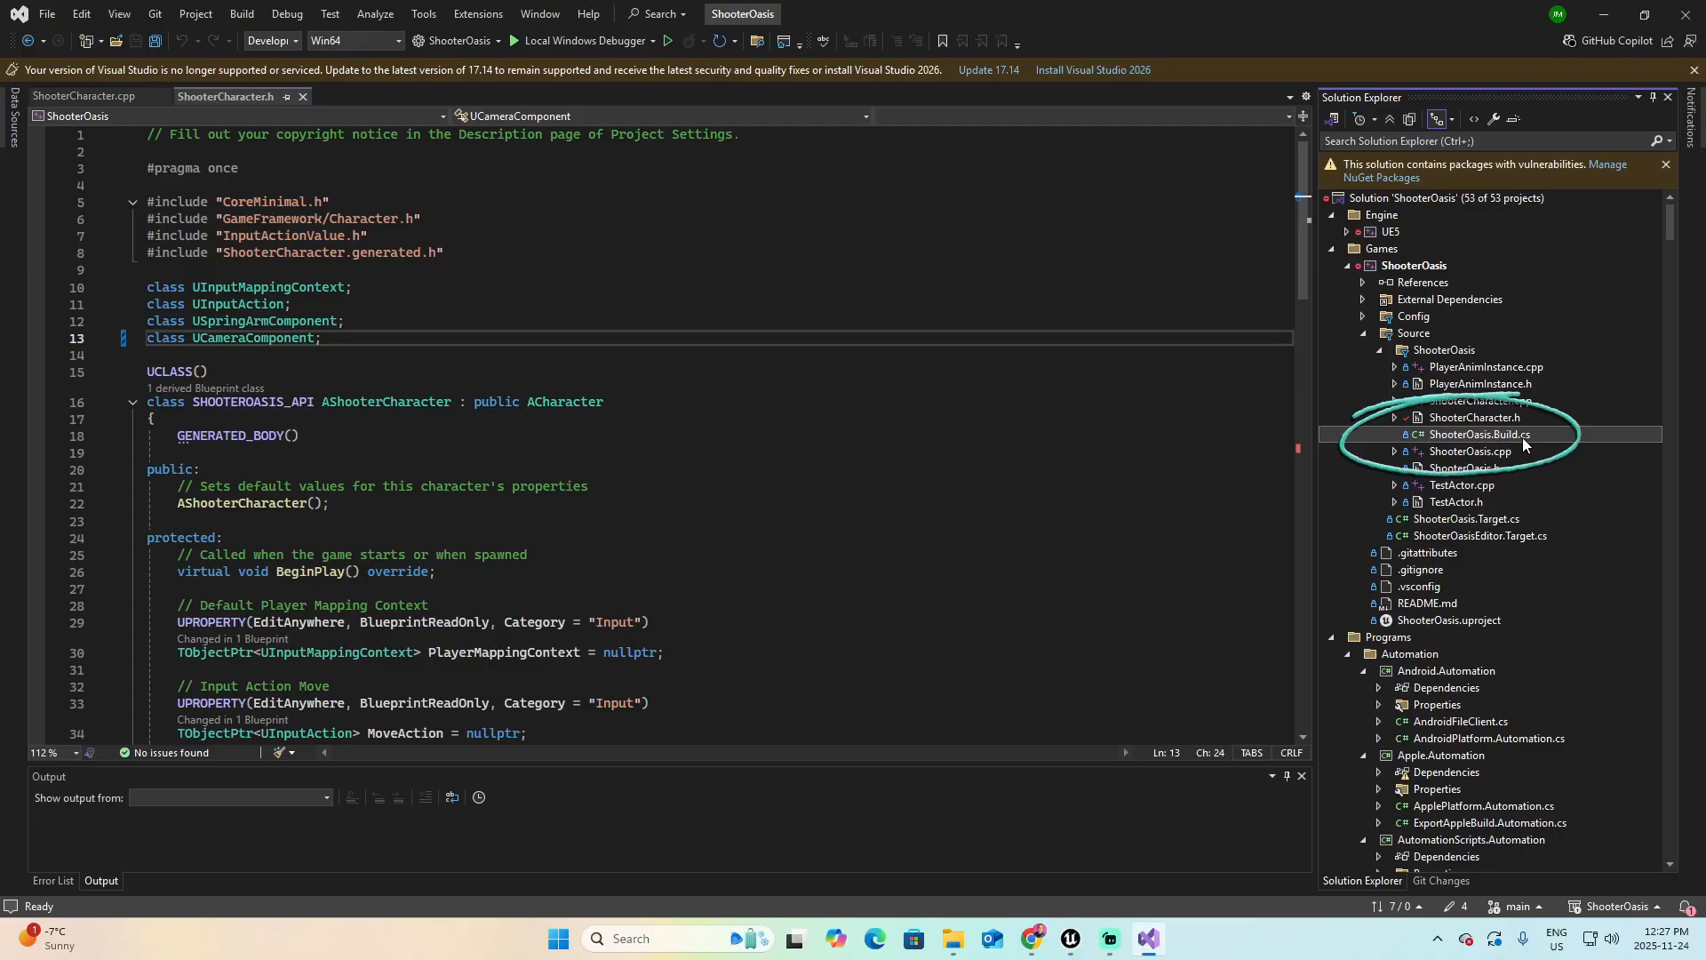
{"action": "double_click", "coordinate": [1446, 435]}
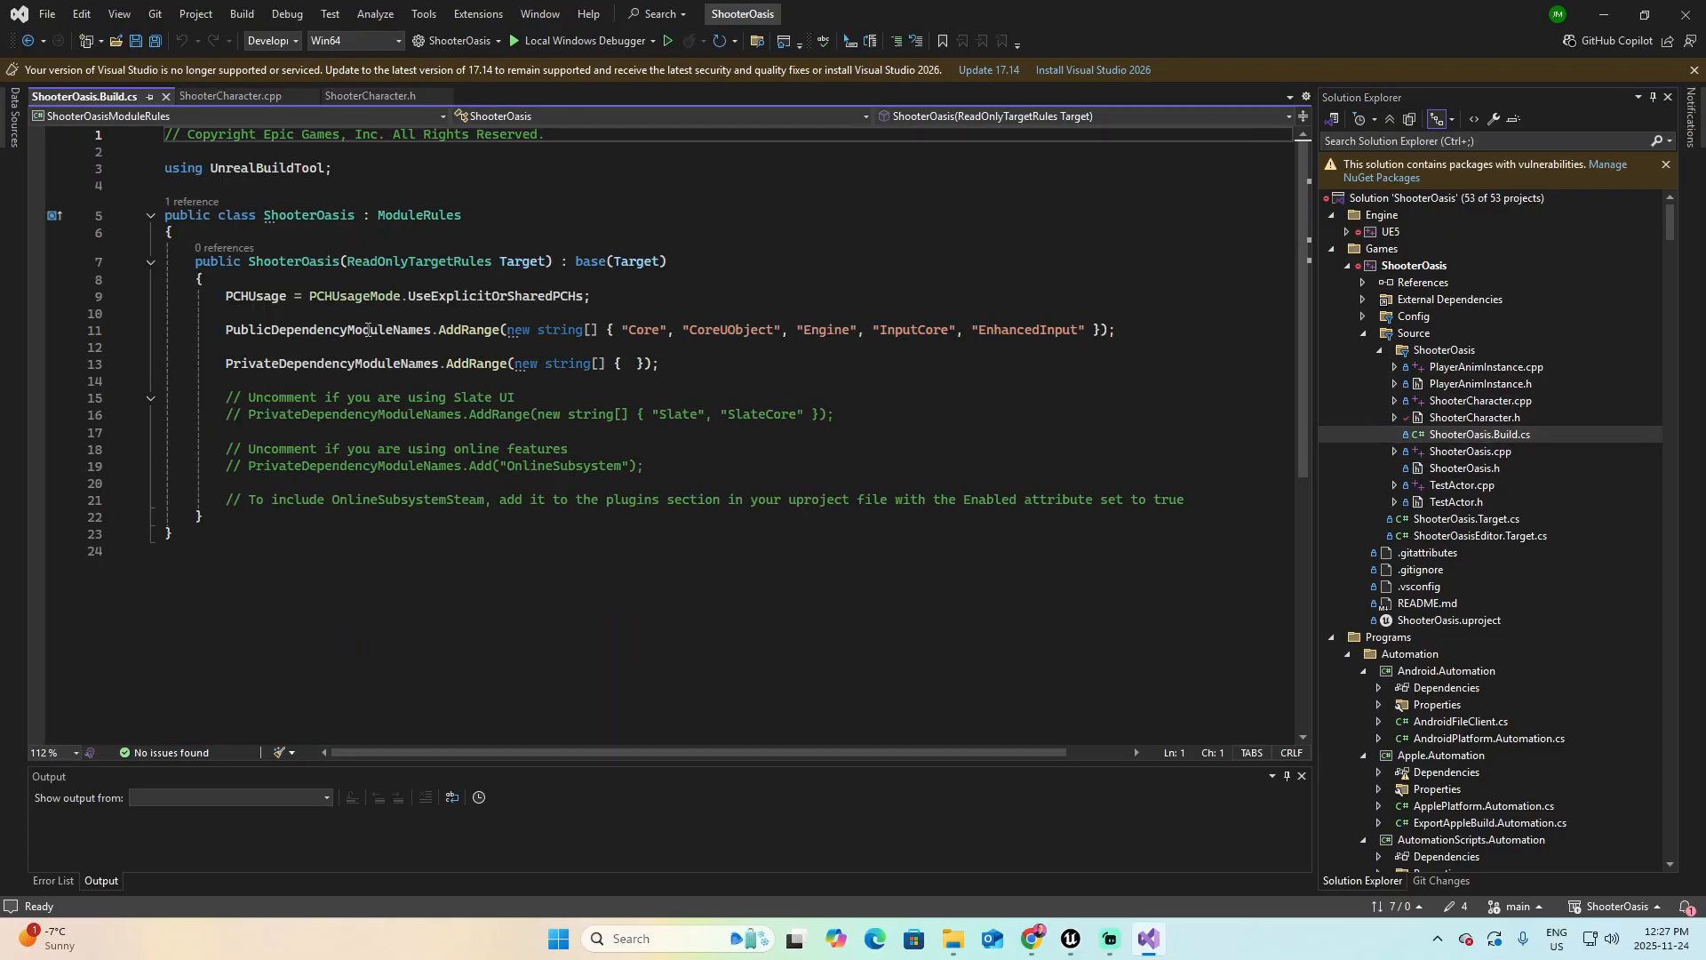
Add "Niagara" after "EnhancedInput" in the PublicDependencyModuleNames list and save ShooterOasis.Build.cs
{"action": "mouse_move", "coordinate": [407, 328]}
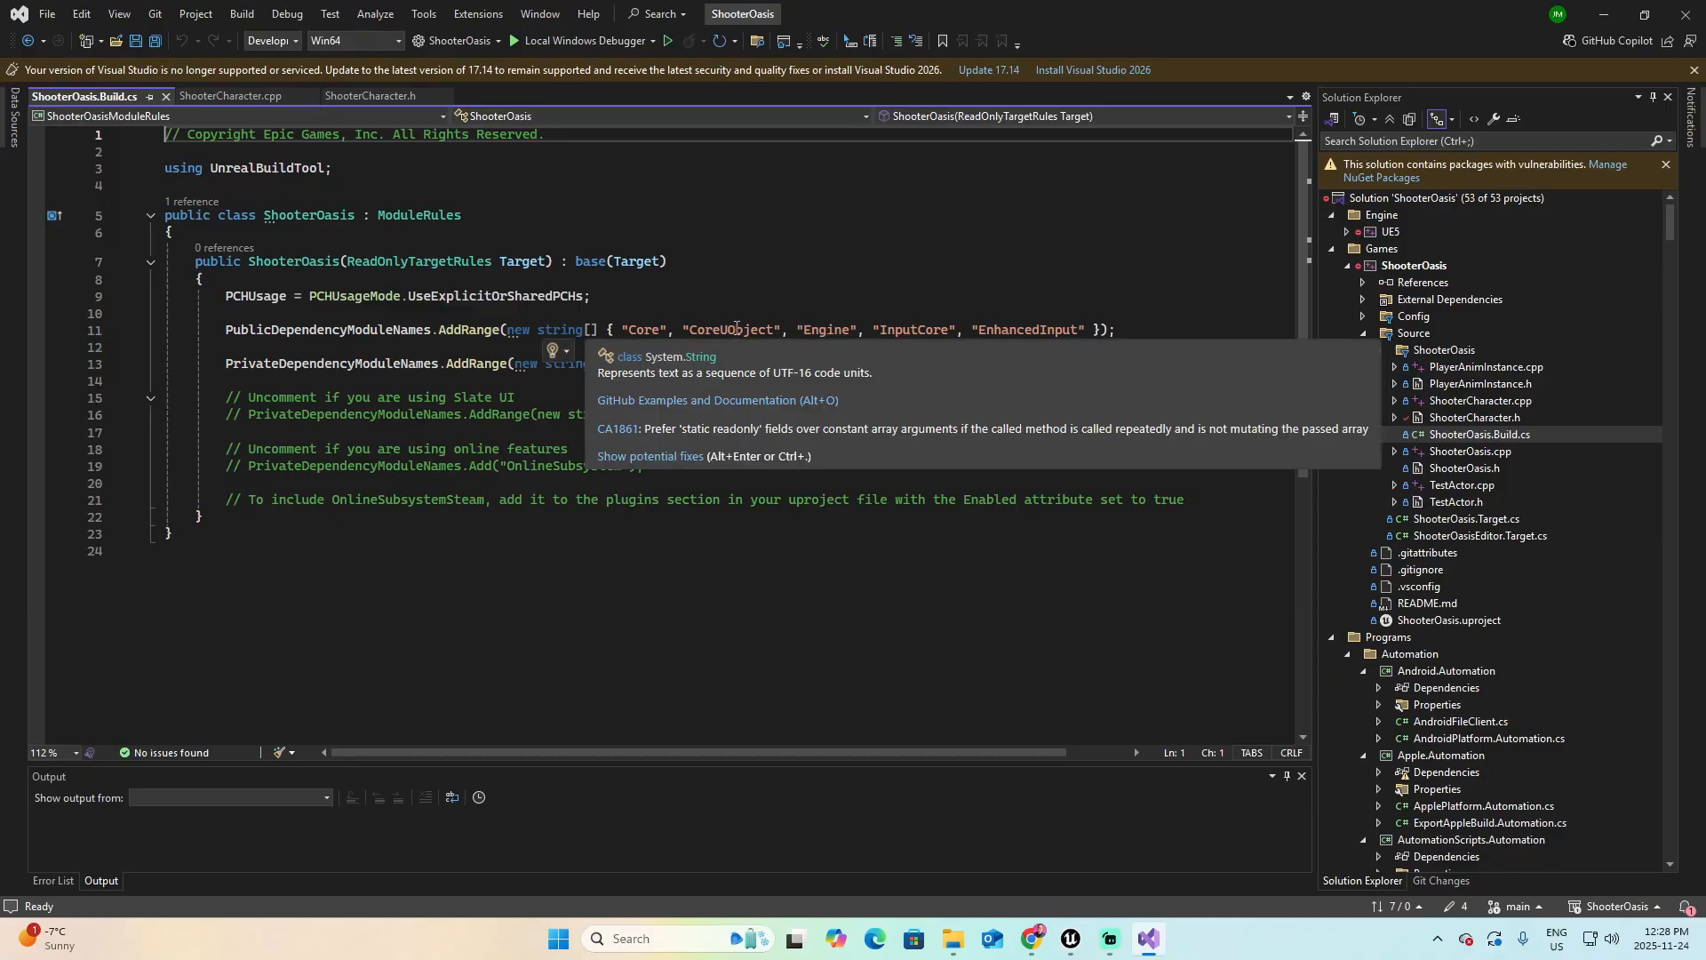
{"action": "left_click", "coordinate": [1086, 330]}
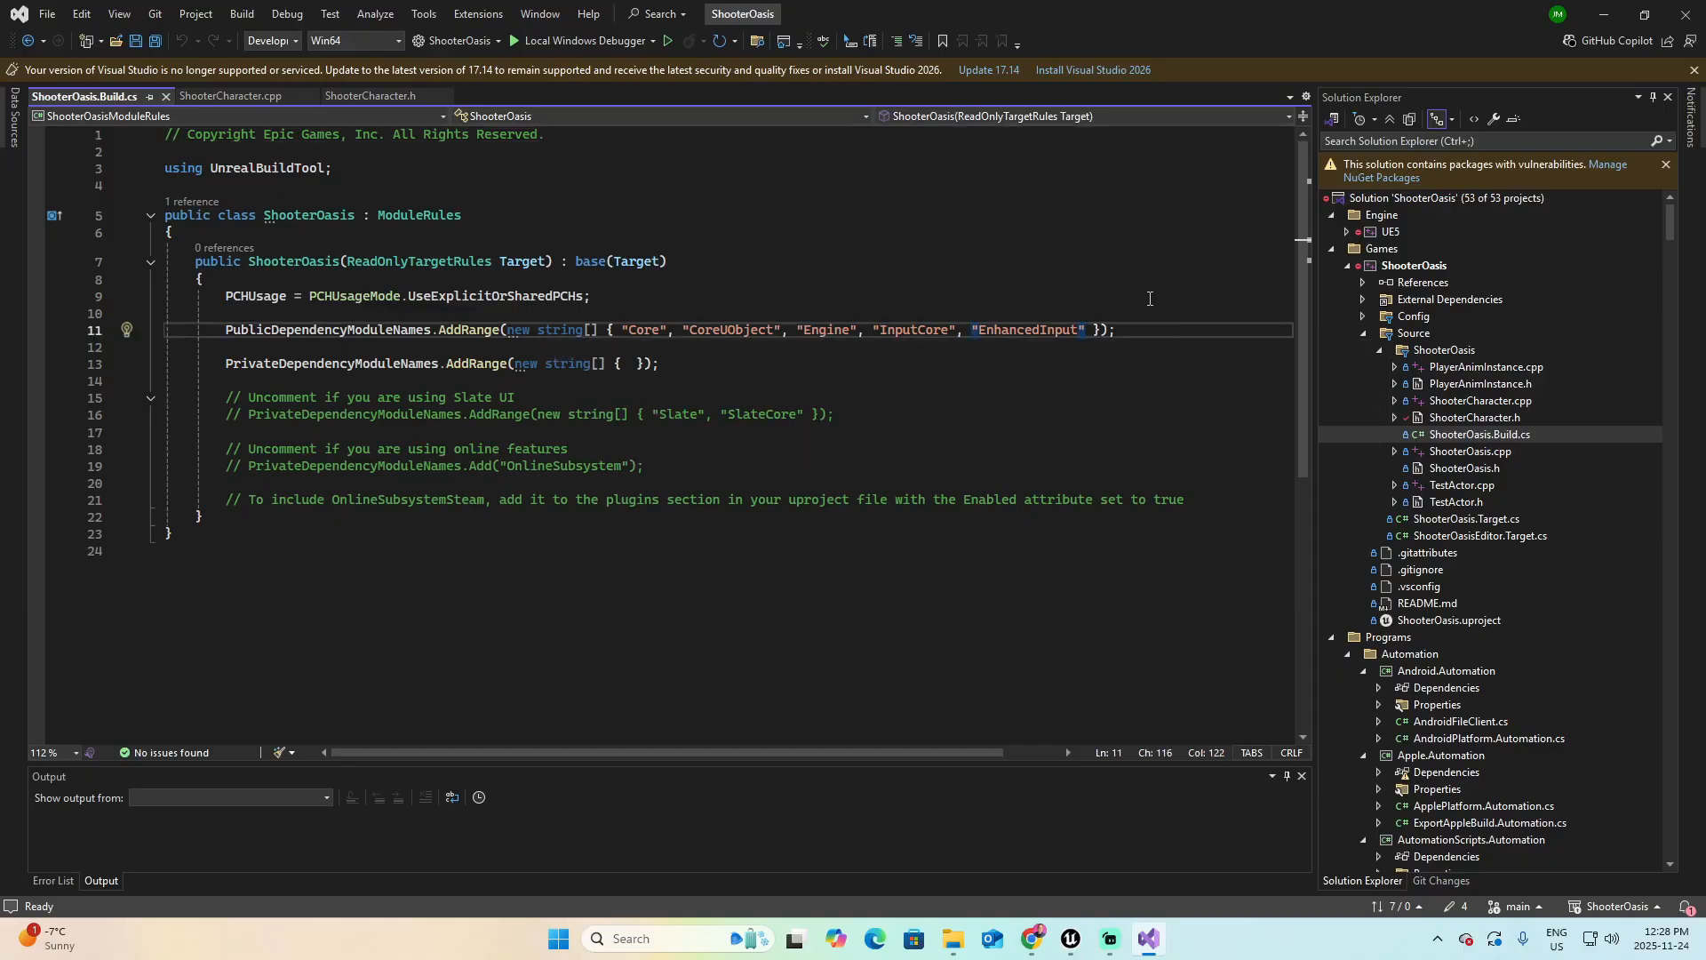
{"action": "type", "text": ", "}
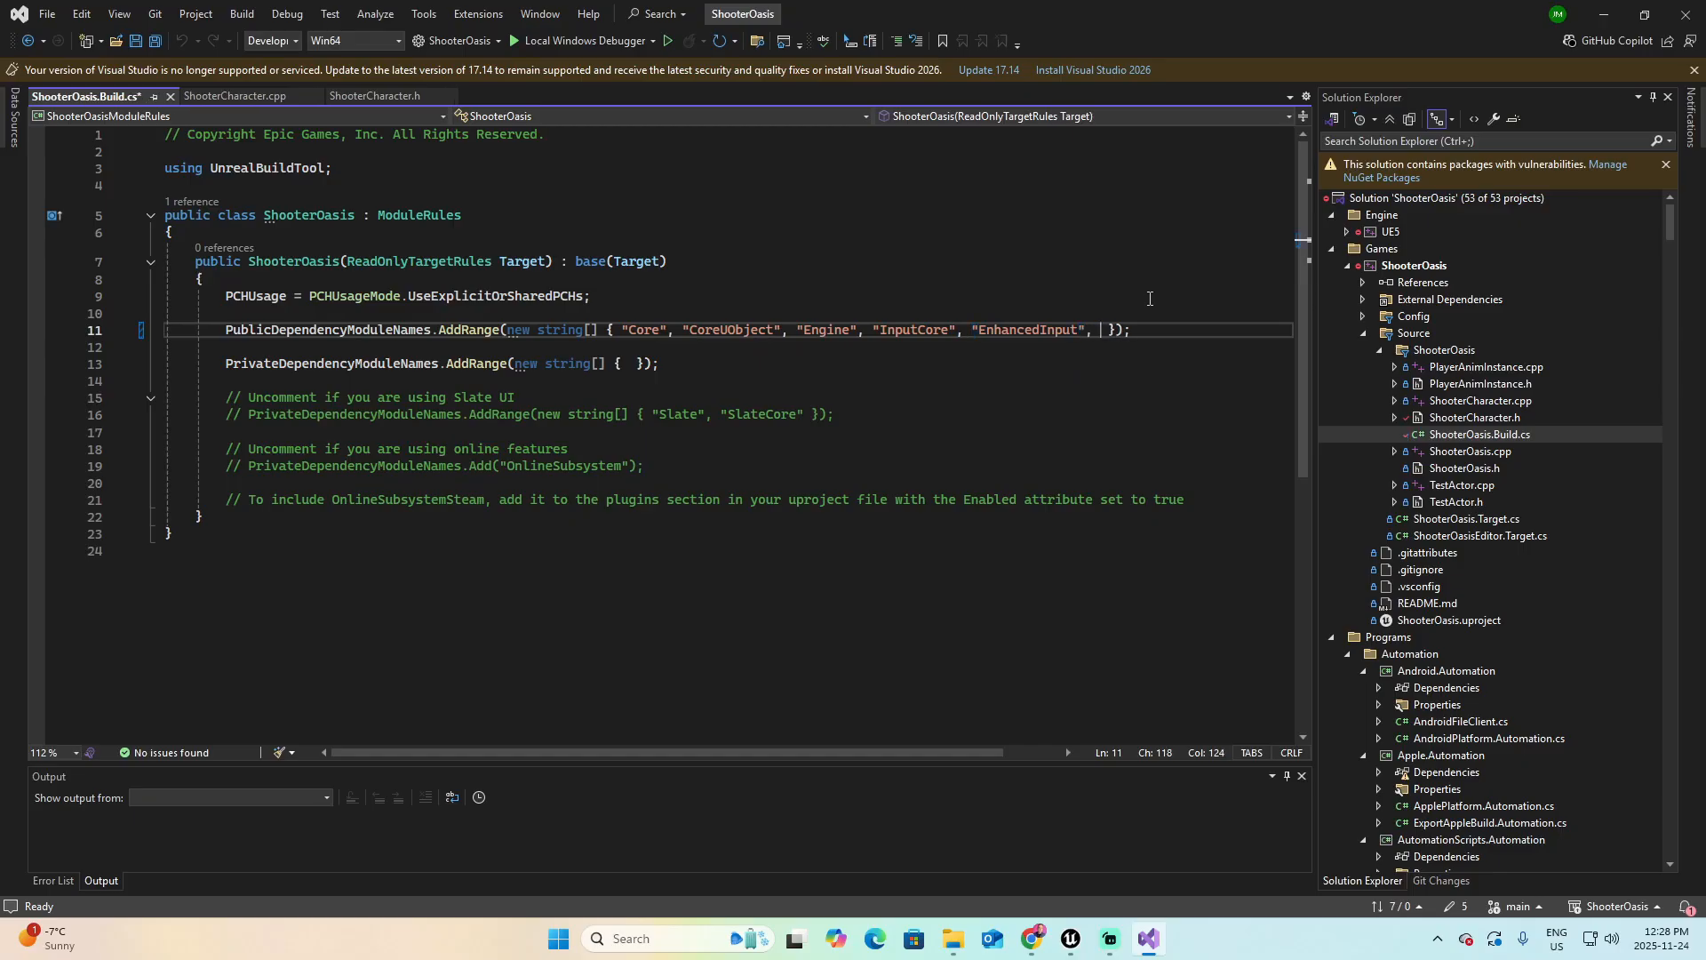
{"action": "type", "text": "\"Niagara"}
{"action": "left_click", "coordinate": [1138, 348]}
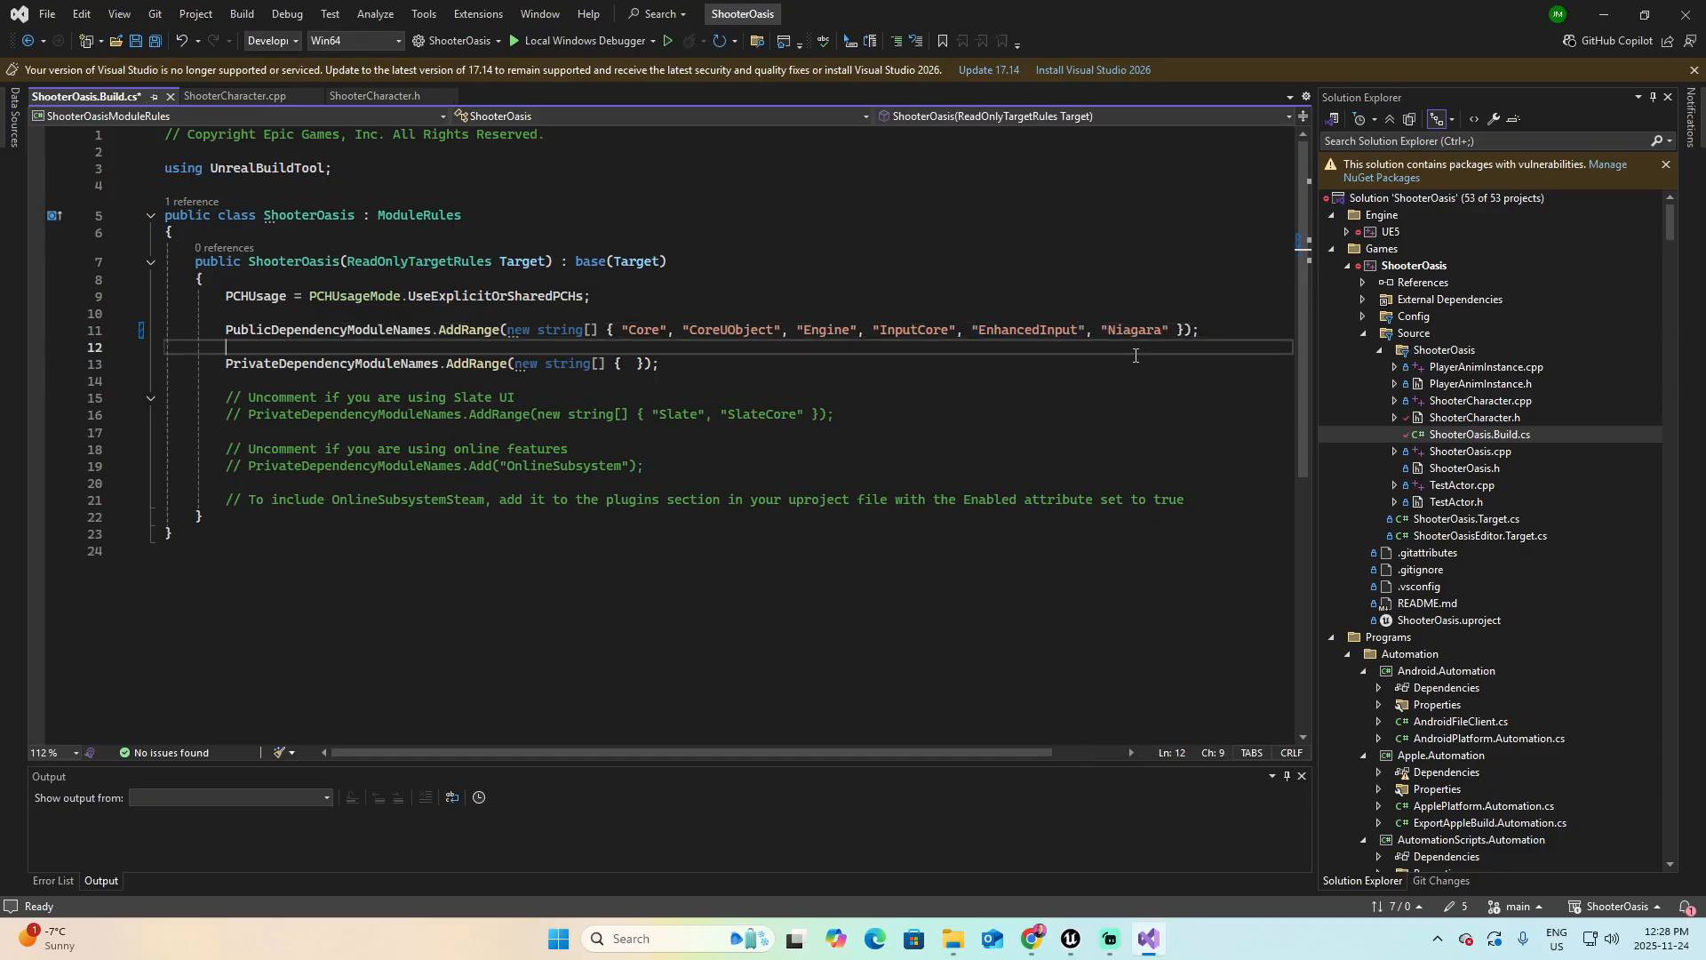
{"action": "left_click", "coordinate": [137, 40]}
{"action": "left_click", "coordinate": [1066, 364]}
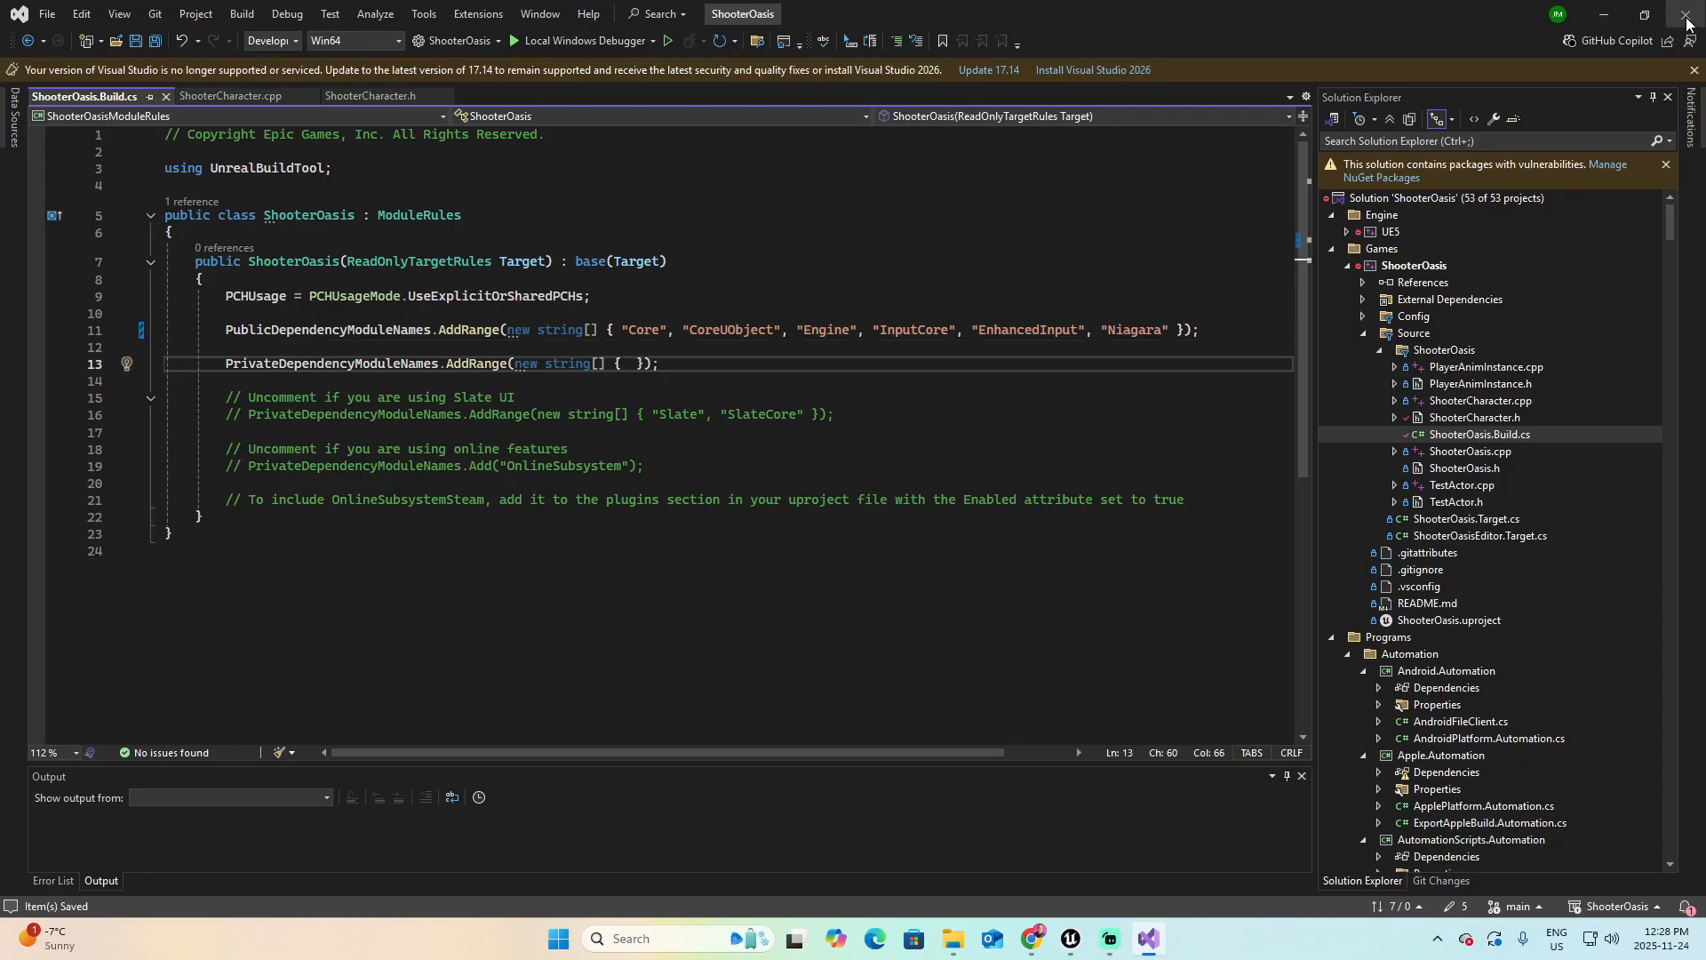
Close Visual Studio and save all unsaved work in the Unreal Editor project
{"action": "left_click", "coordinate": [1687, 19]}
{"action": "left_click", "coordinate": [69, 10]}
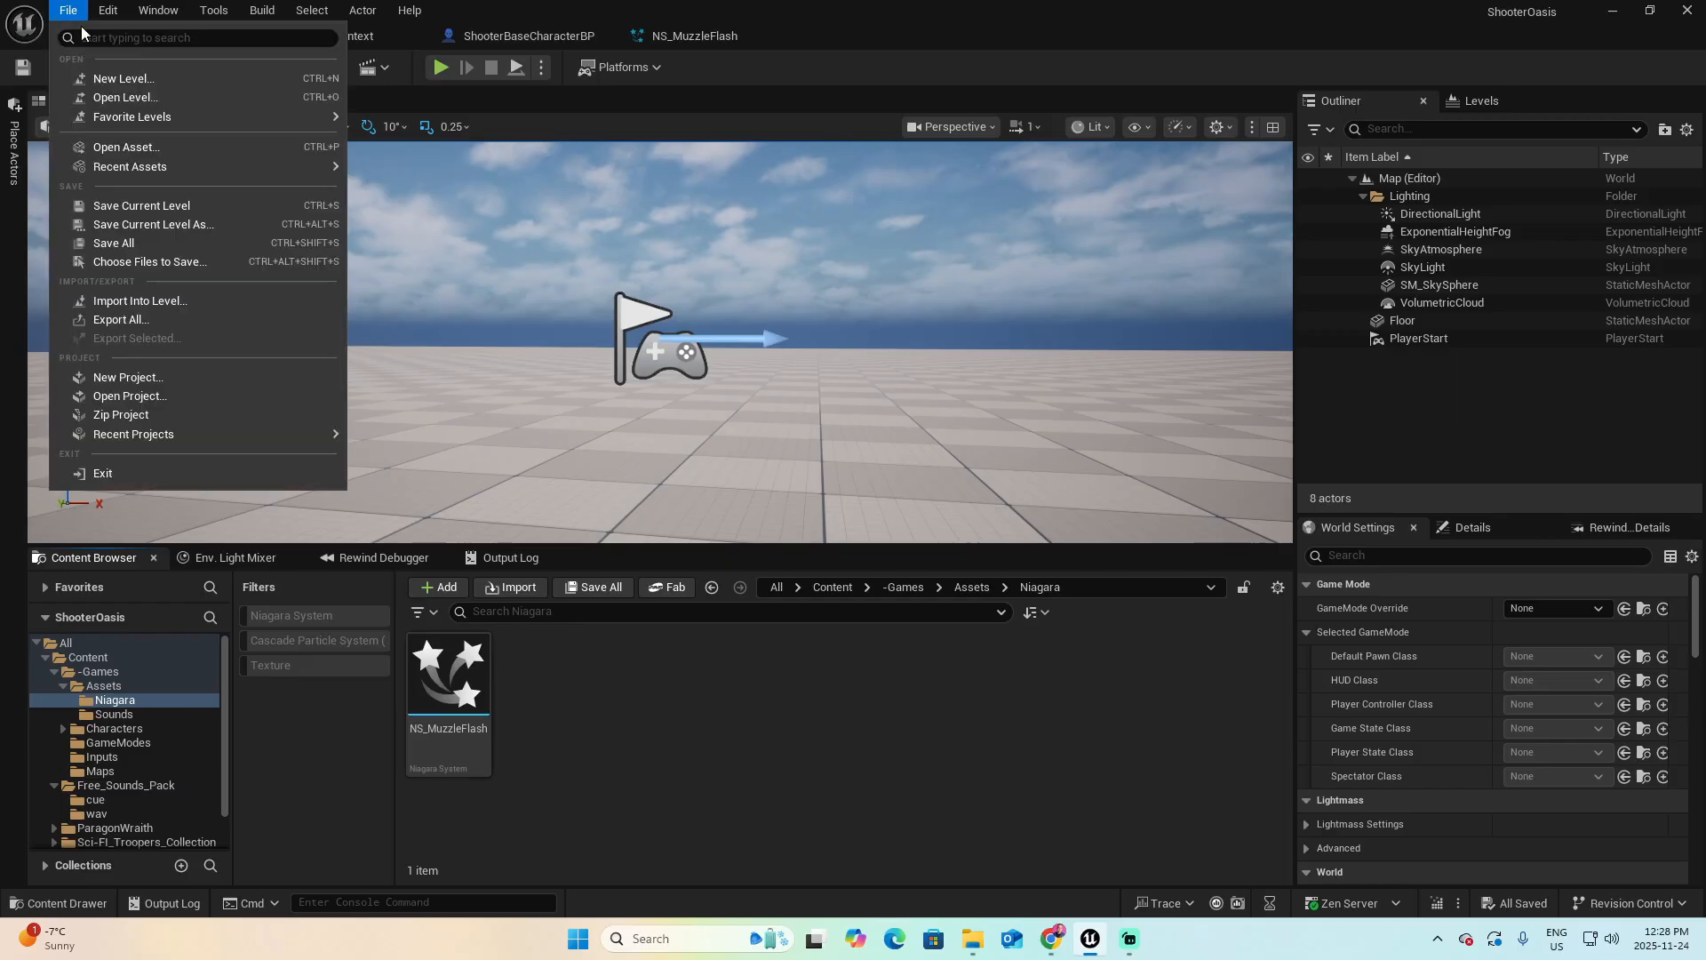
{"action": "left_click", "coordinate": [129, 243]}
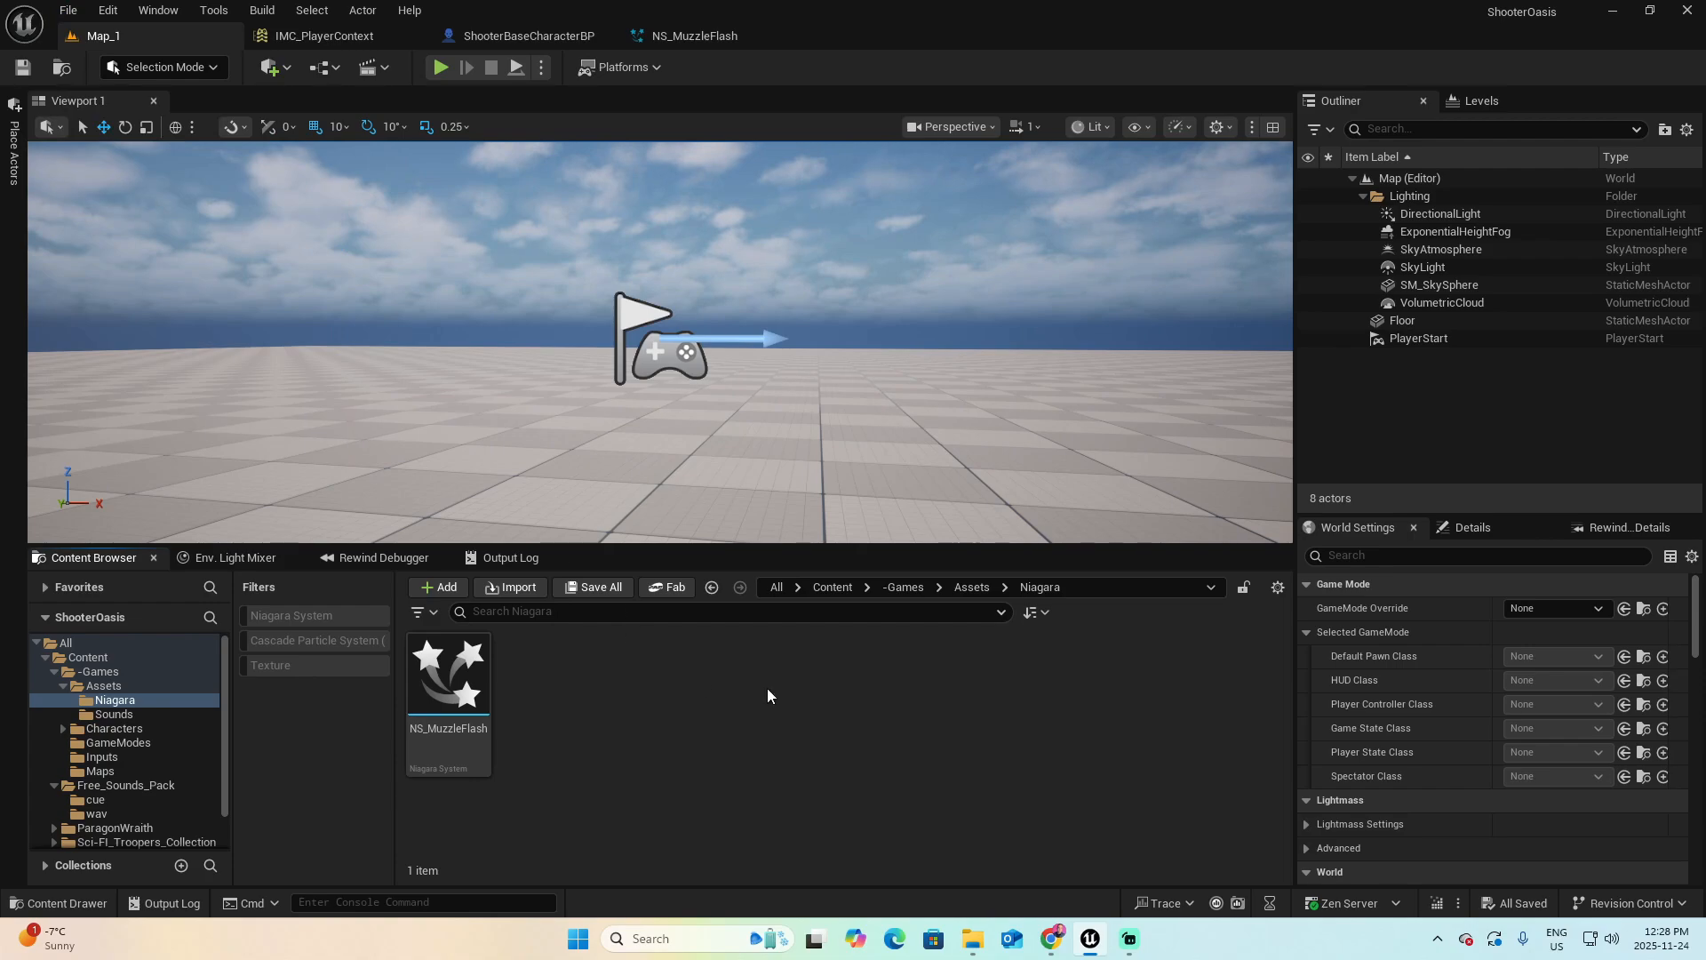
Show the project's Content folder in File Explorer and close the Unreal Editor
{"action": "left_click", "coordinate": [98, 671]}
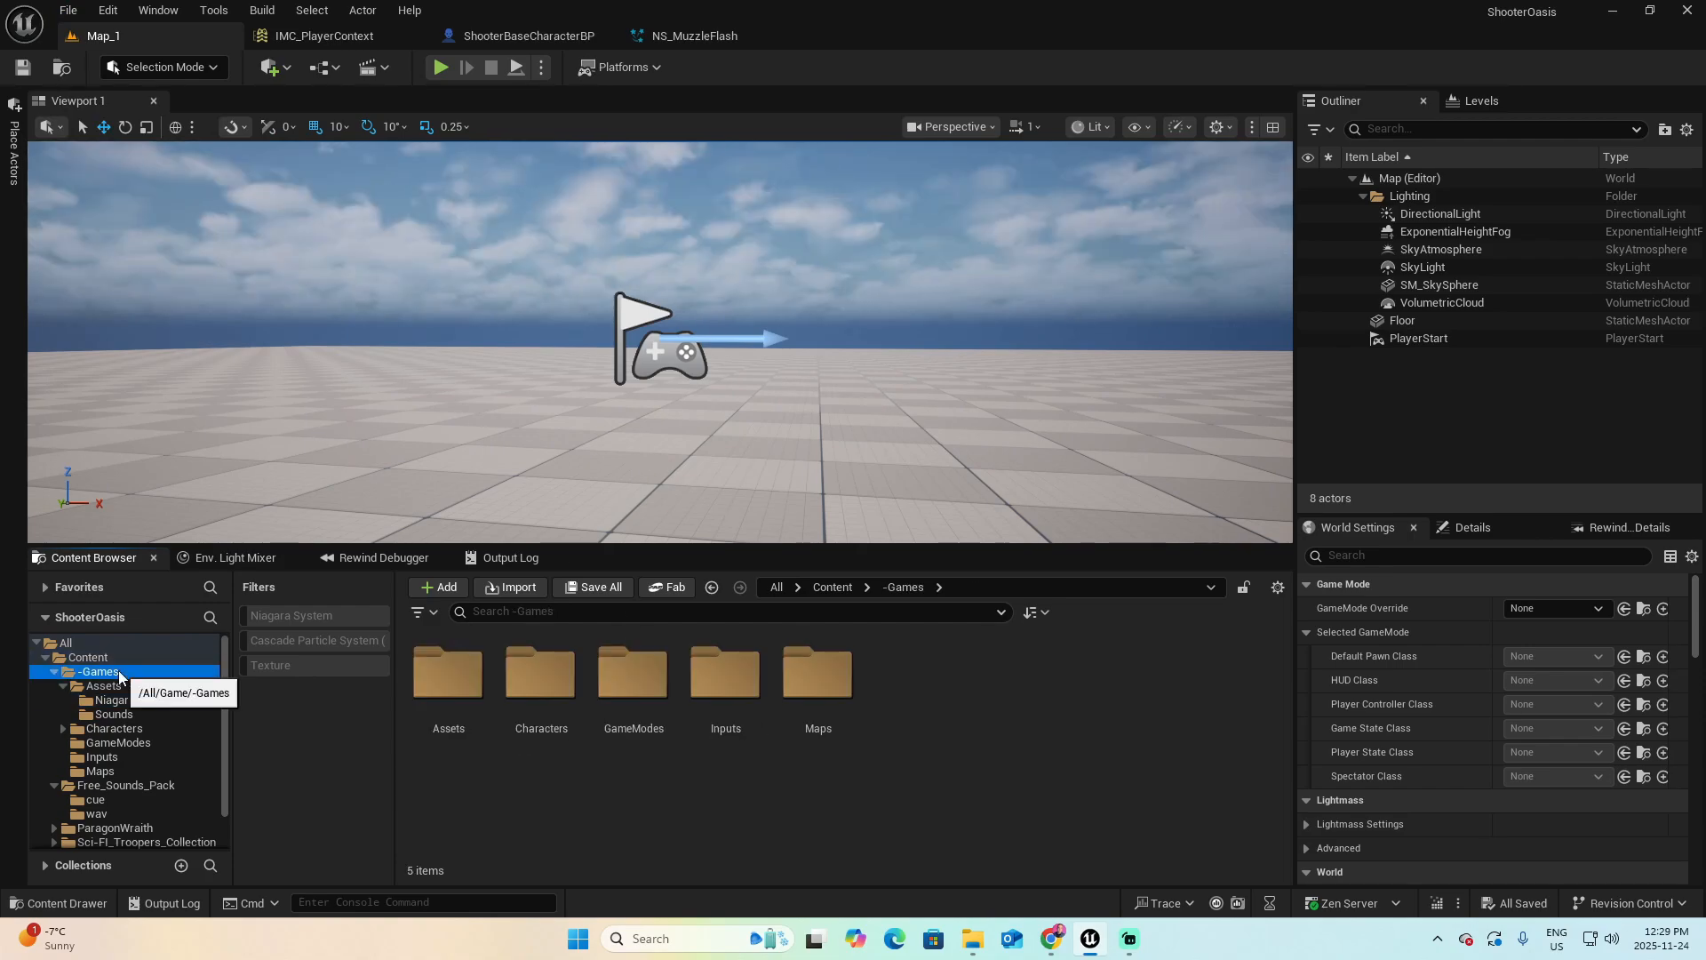
{"action": "left_click", "coordinate": [88, 658]}
{"action": "right_click", "coordinate": [100, 662]}
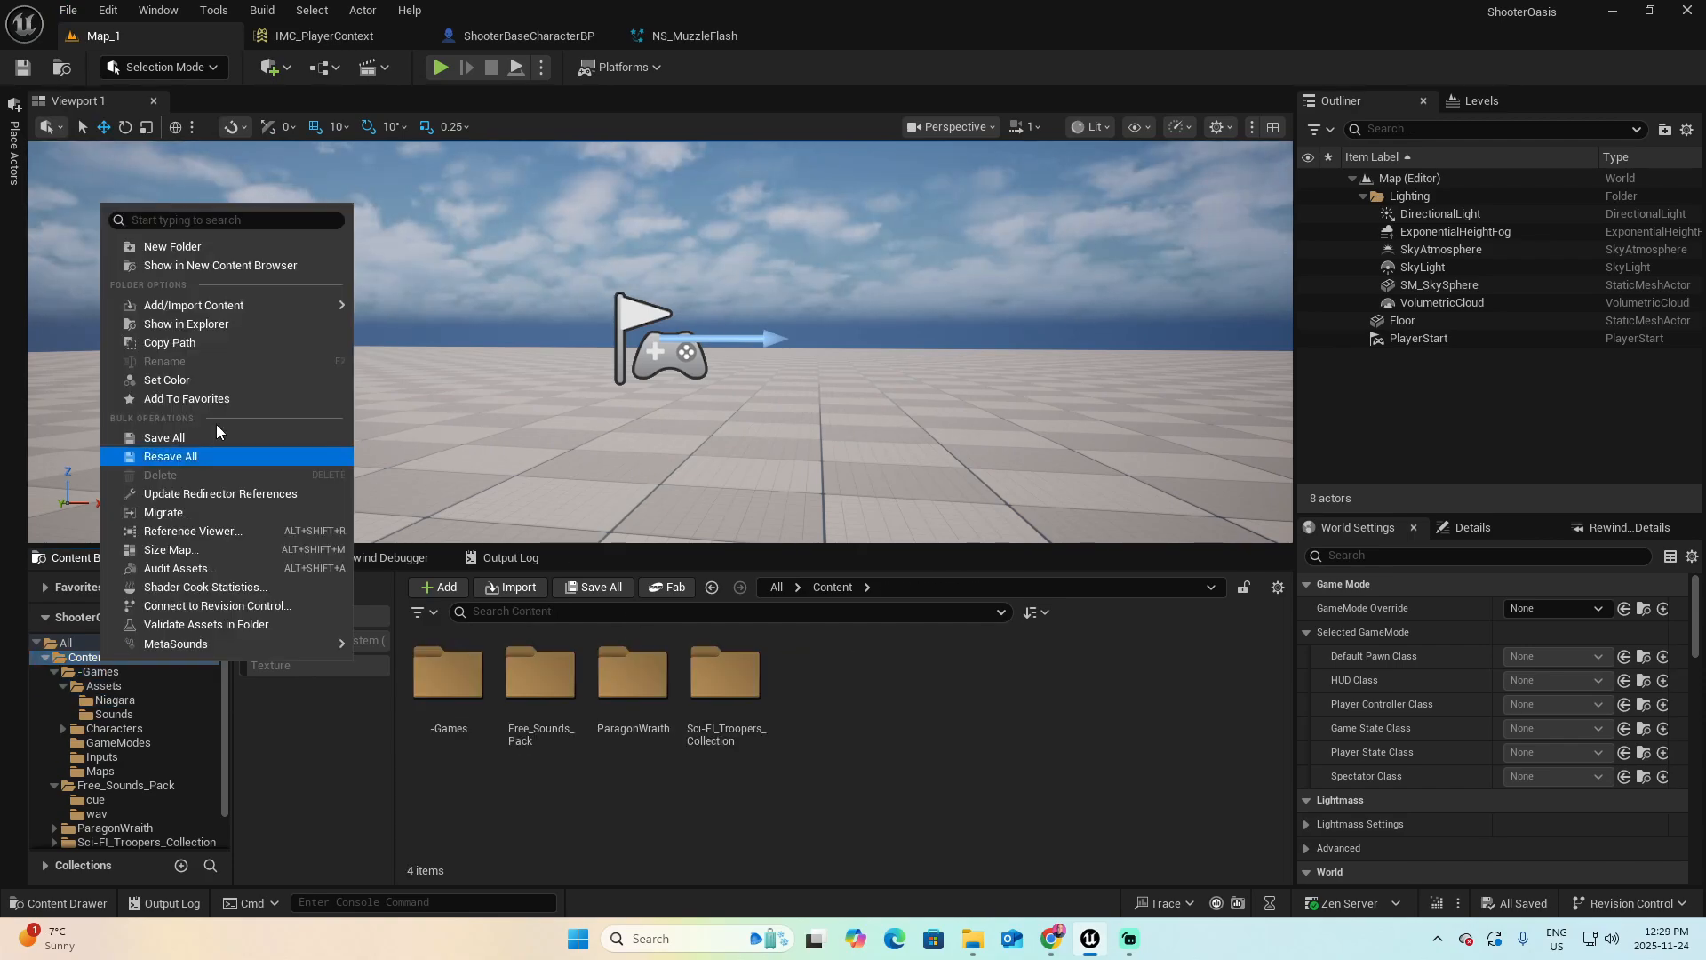
{"action": "left_click", "coordinate": [200, 325]}
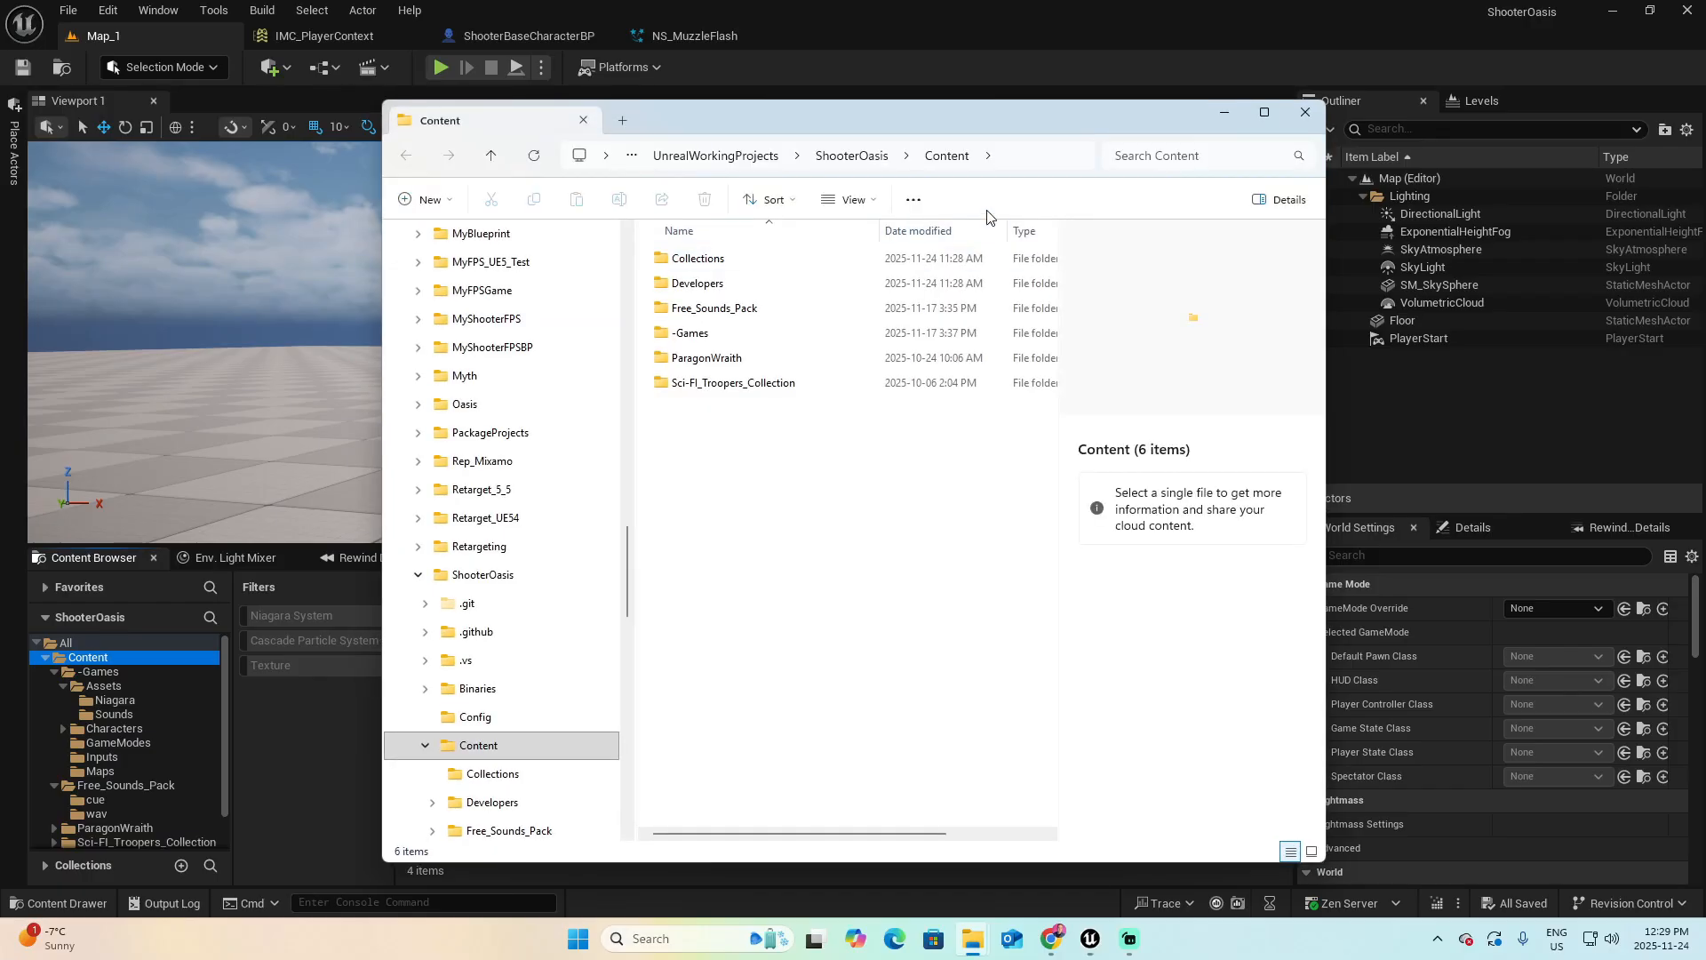
{"action": "left_click", "coordinate": [1688, 11]}
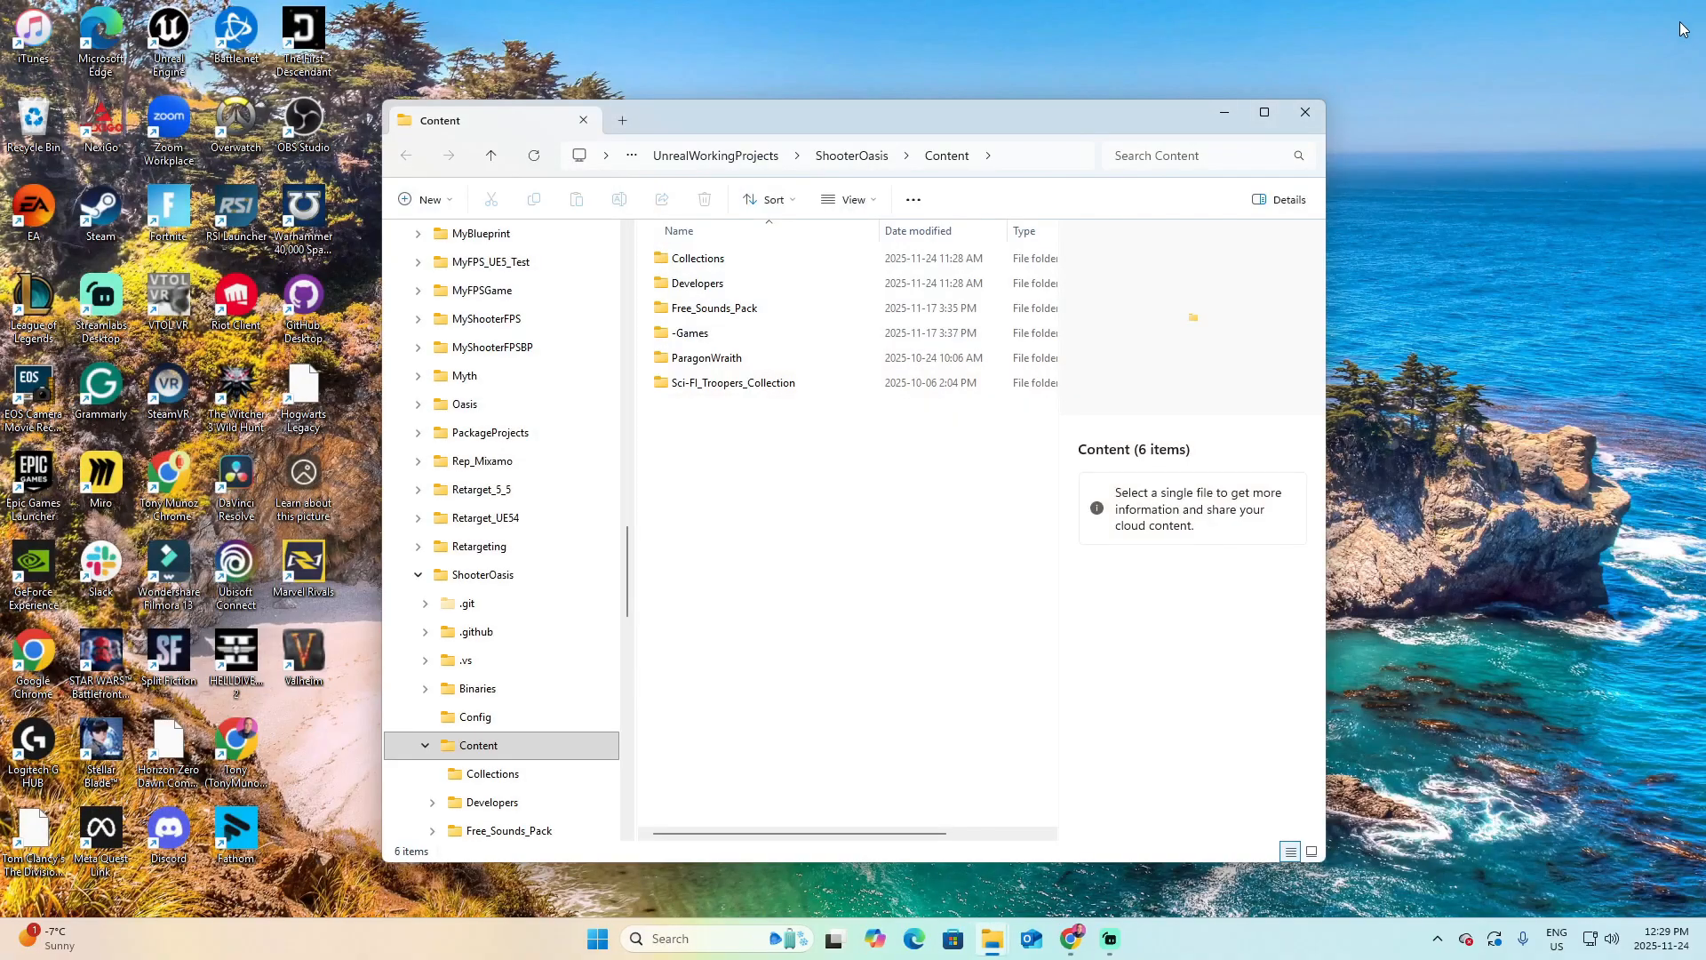
In the ShooterOasis project folder, delete the .vs, Binaries, Intermediate and Saved folders together with ShooterOasis.sln
{"action": "left_click", "coordinate": [491, 155]}
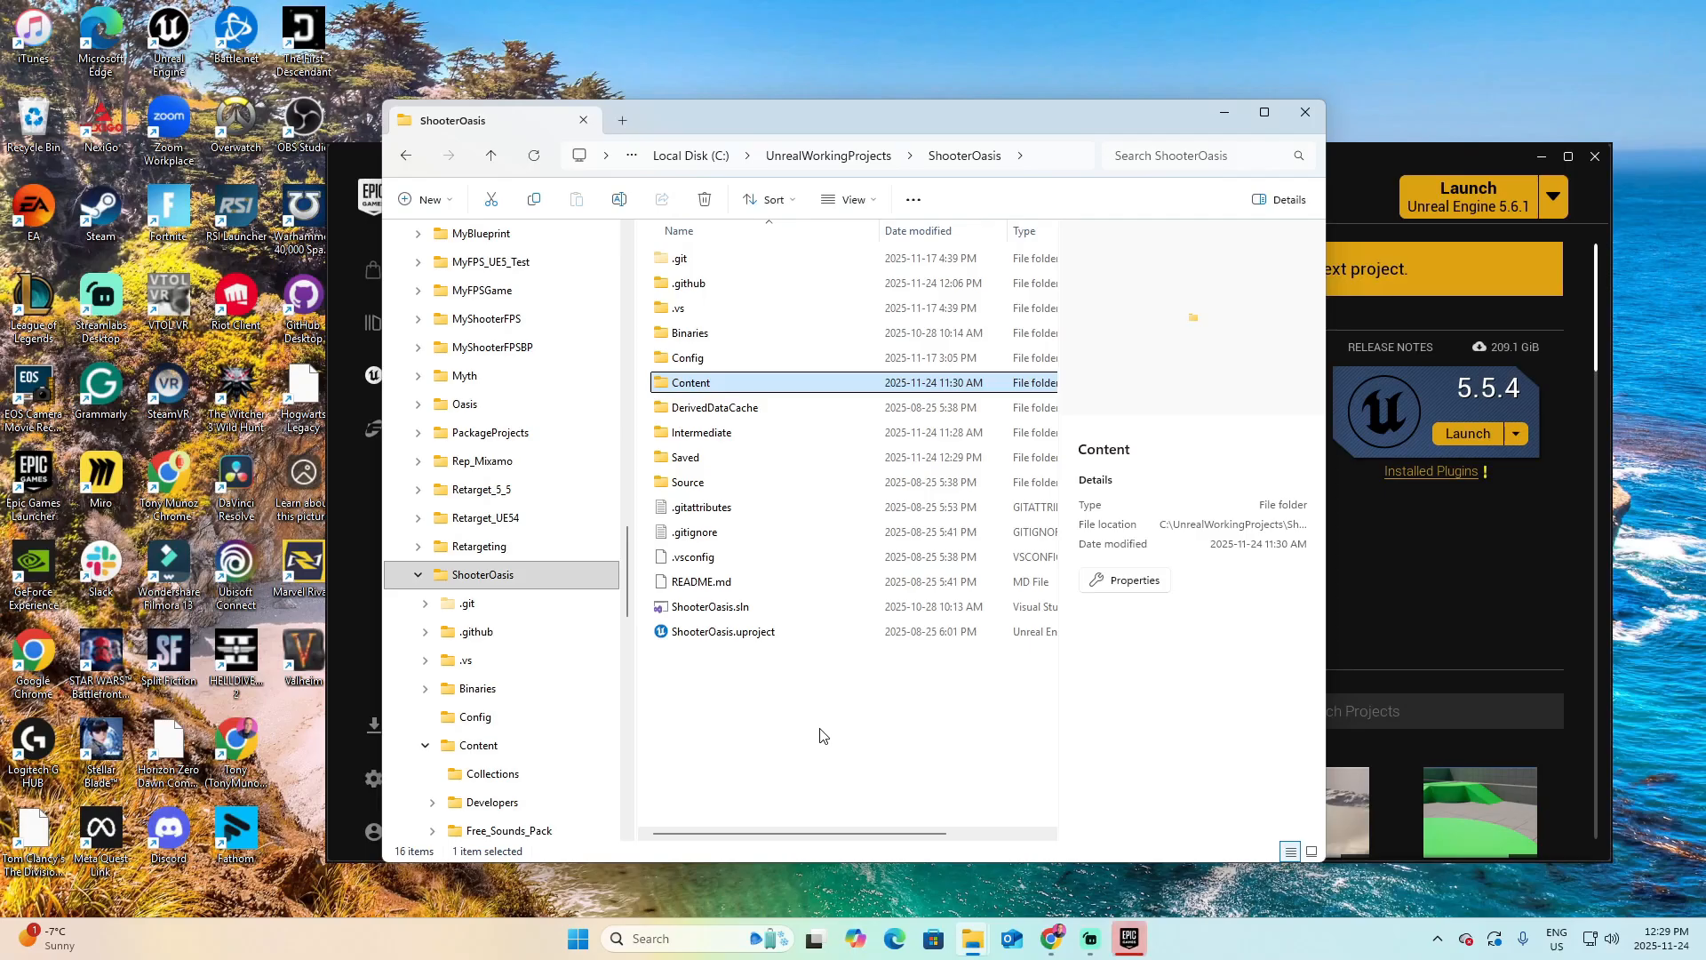
{"action": "left_click", "coordinate": [710, 314]}
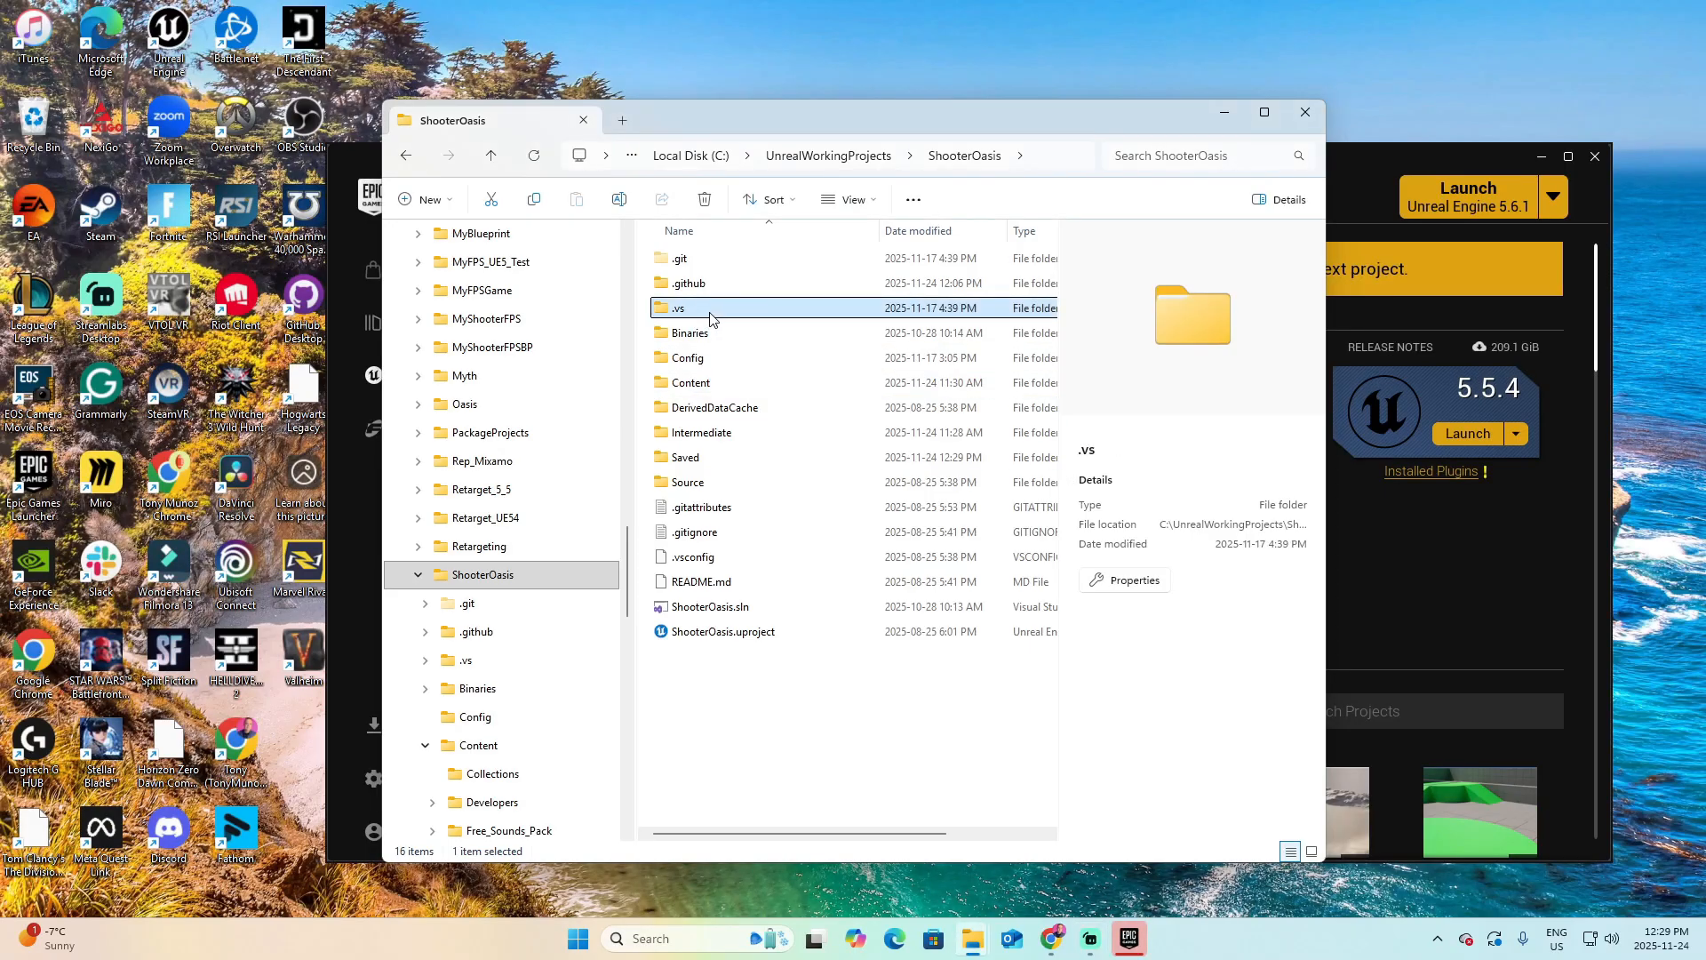
{"action": "left_click", "coordinate": [702, 335], "text": "ctrl"}
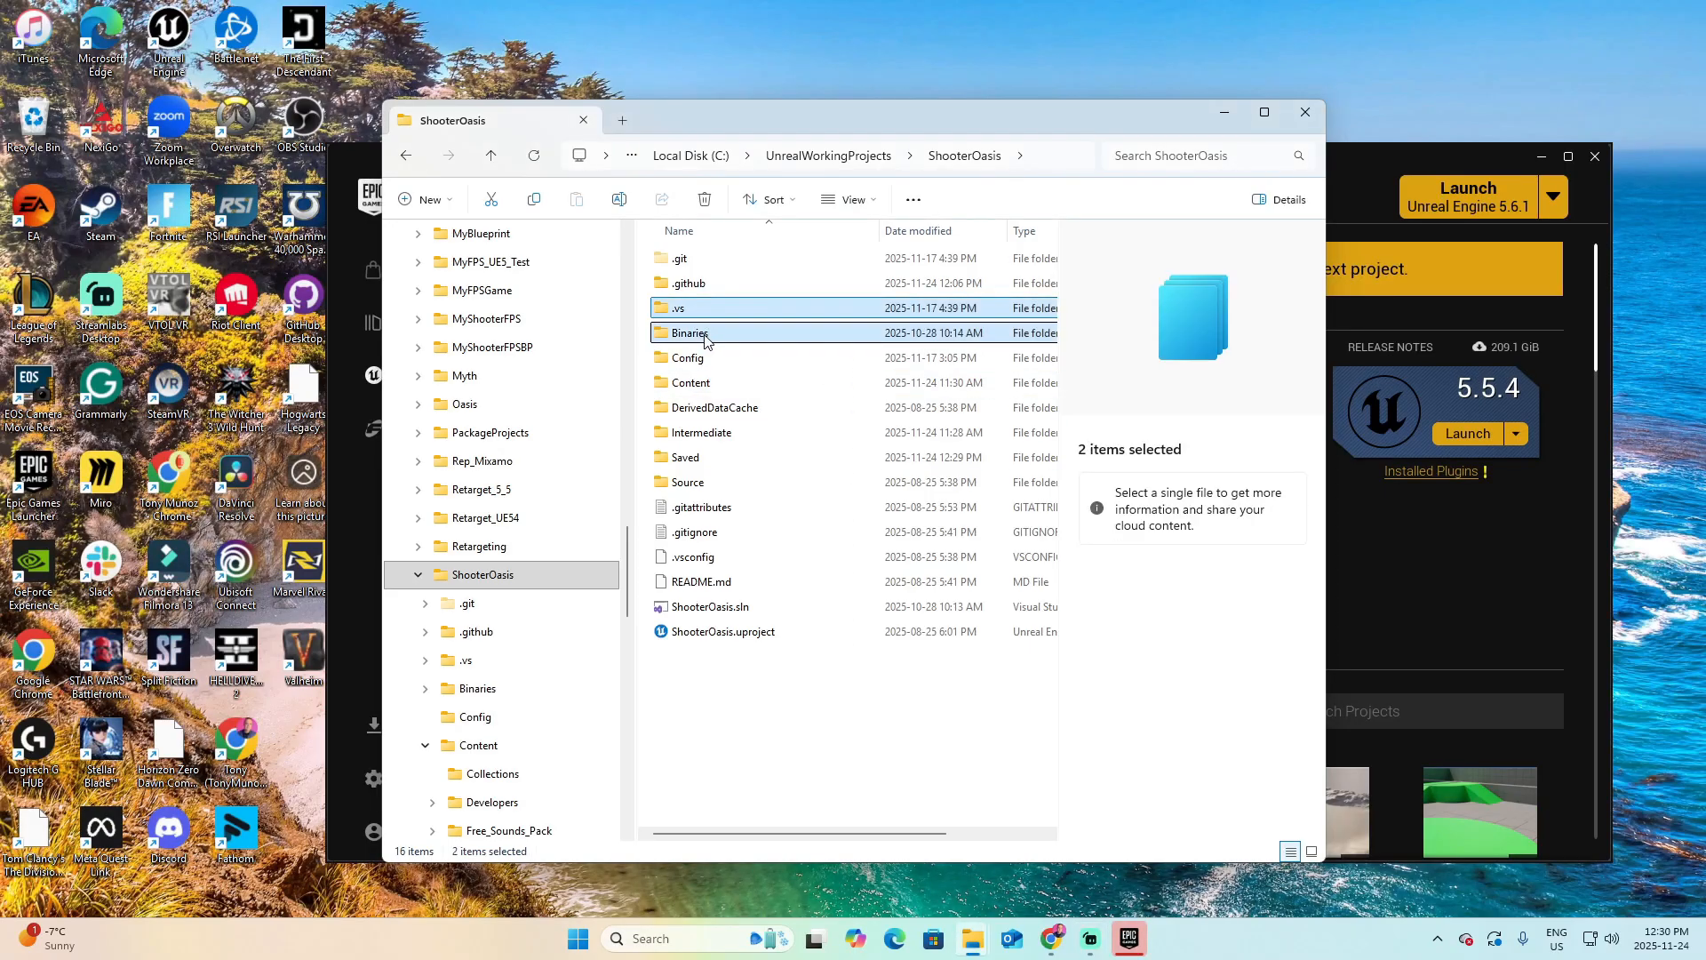
{"action": "left_click", "coordinate": [702, 433], "text": "ctrl"}
{"action": "left_click", "coordinate": [691, 463], "text": "ctrl"}
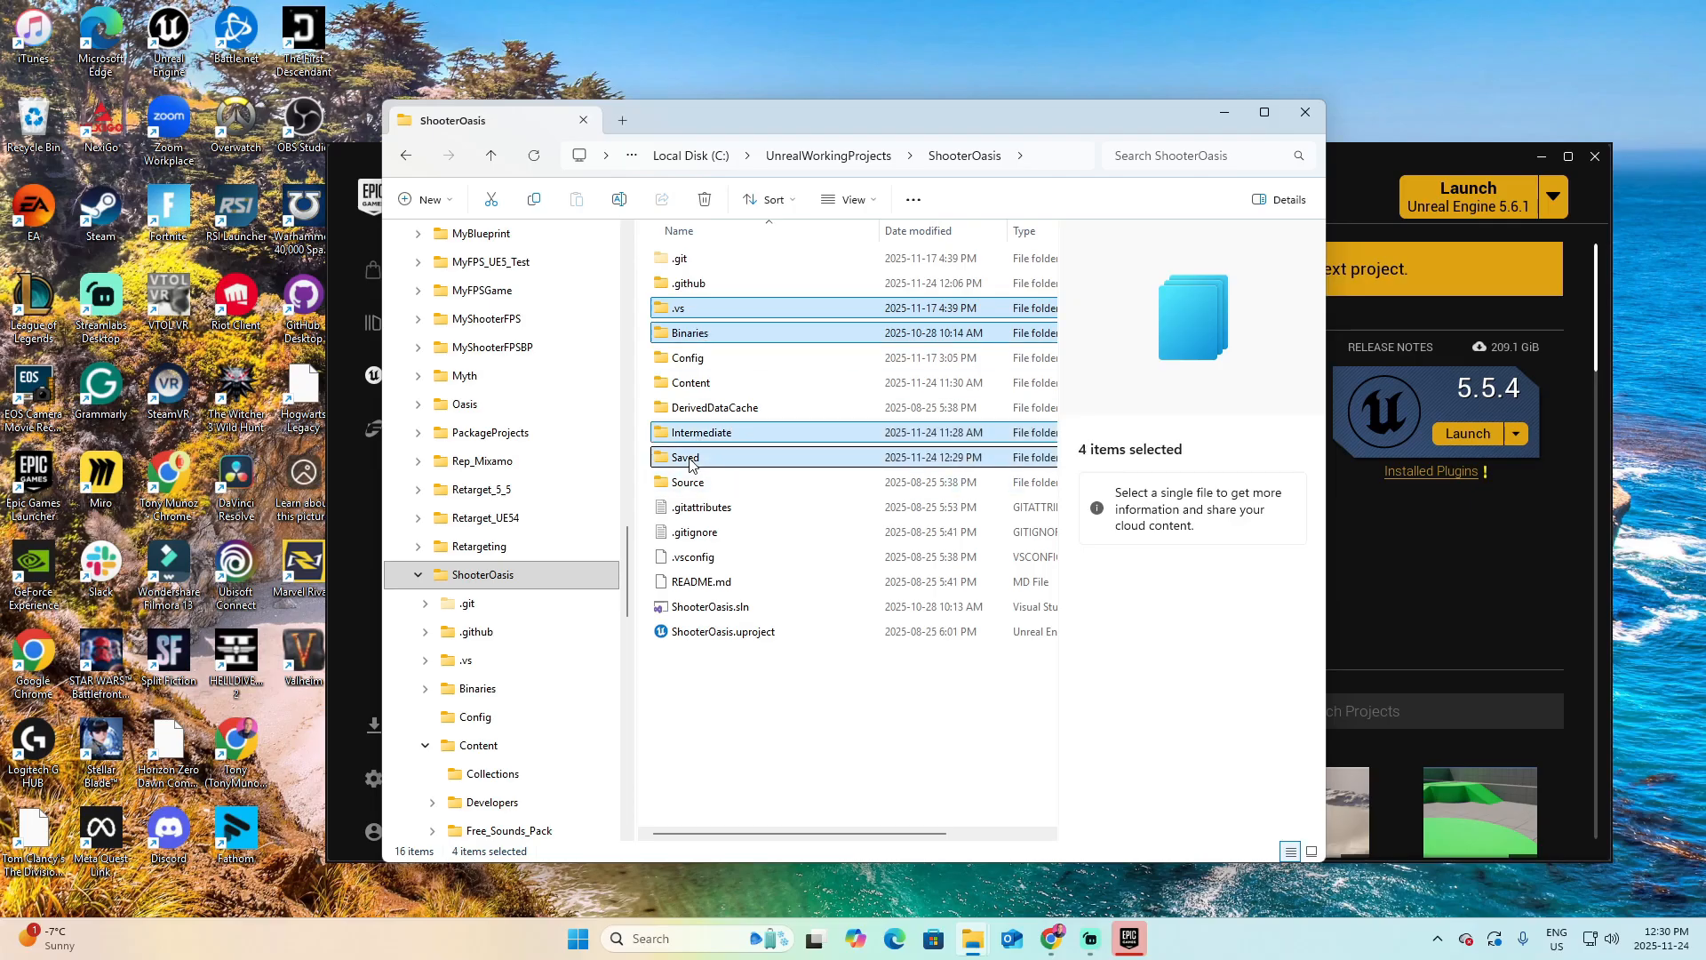
{"action": "left_click", "coordinate": [717, 612], "text": "ctrl"}
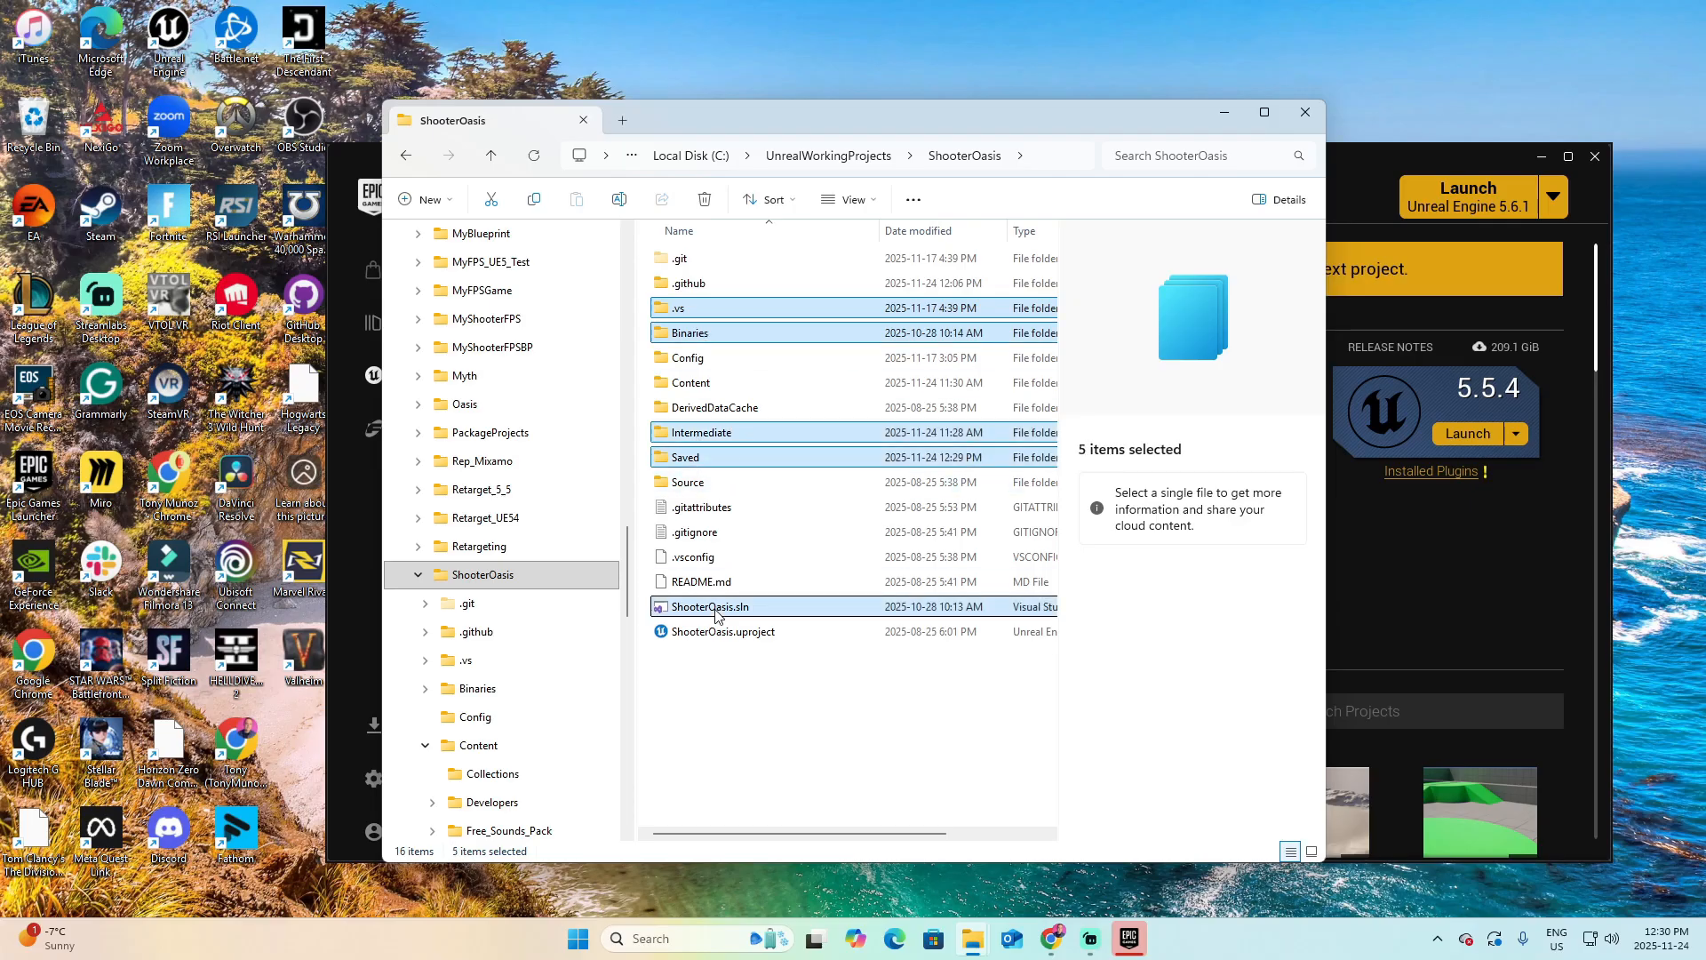
{"action": "left_click", "coordinate": [705, 200]}
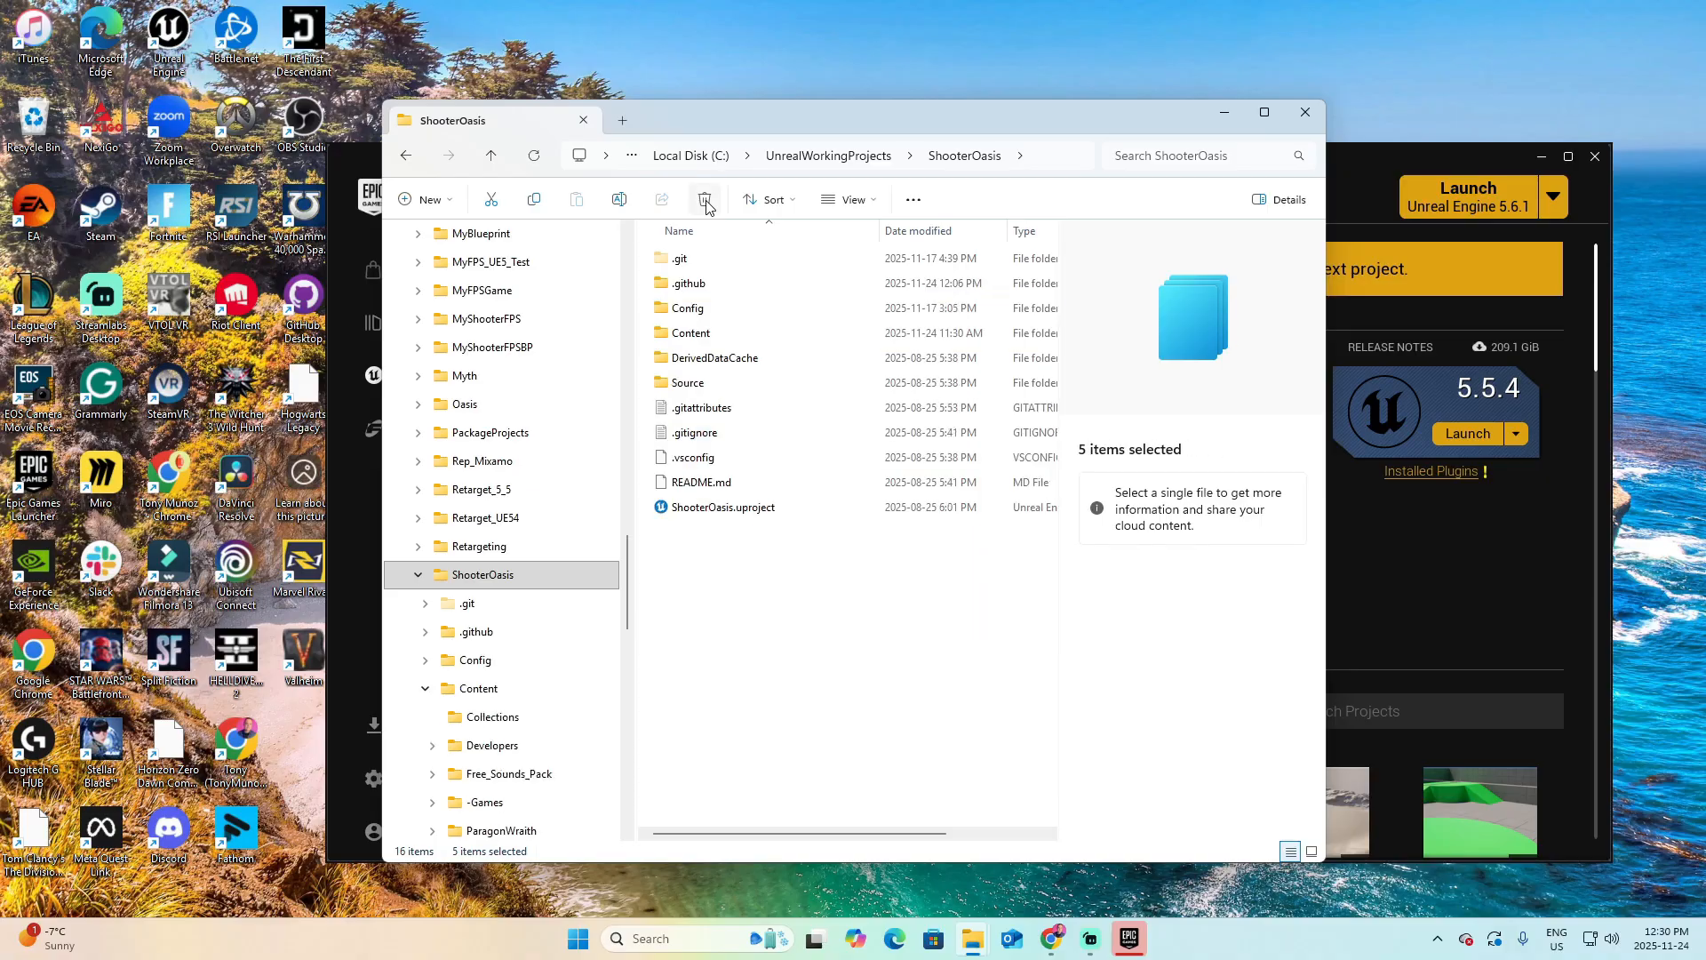
Generate the Visual Studio project files from ShooterOasis.uproject
{"action": "left_click", "coordinate": [699, 515]}
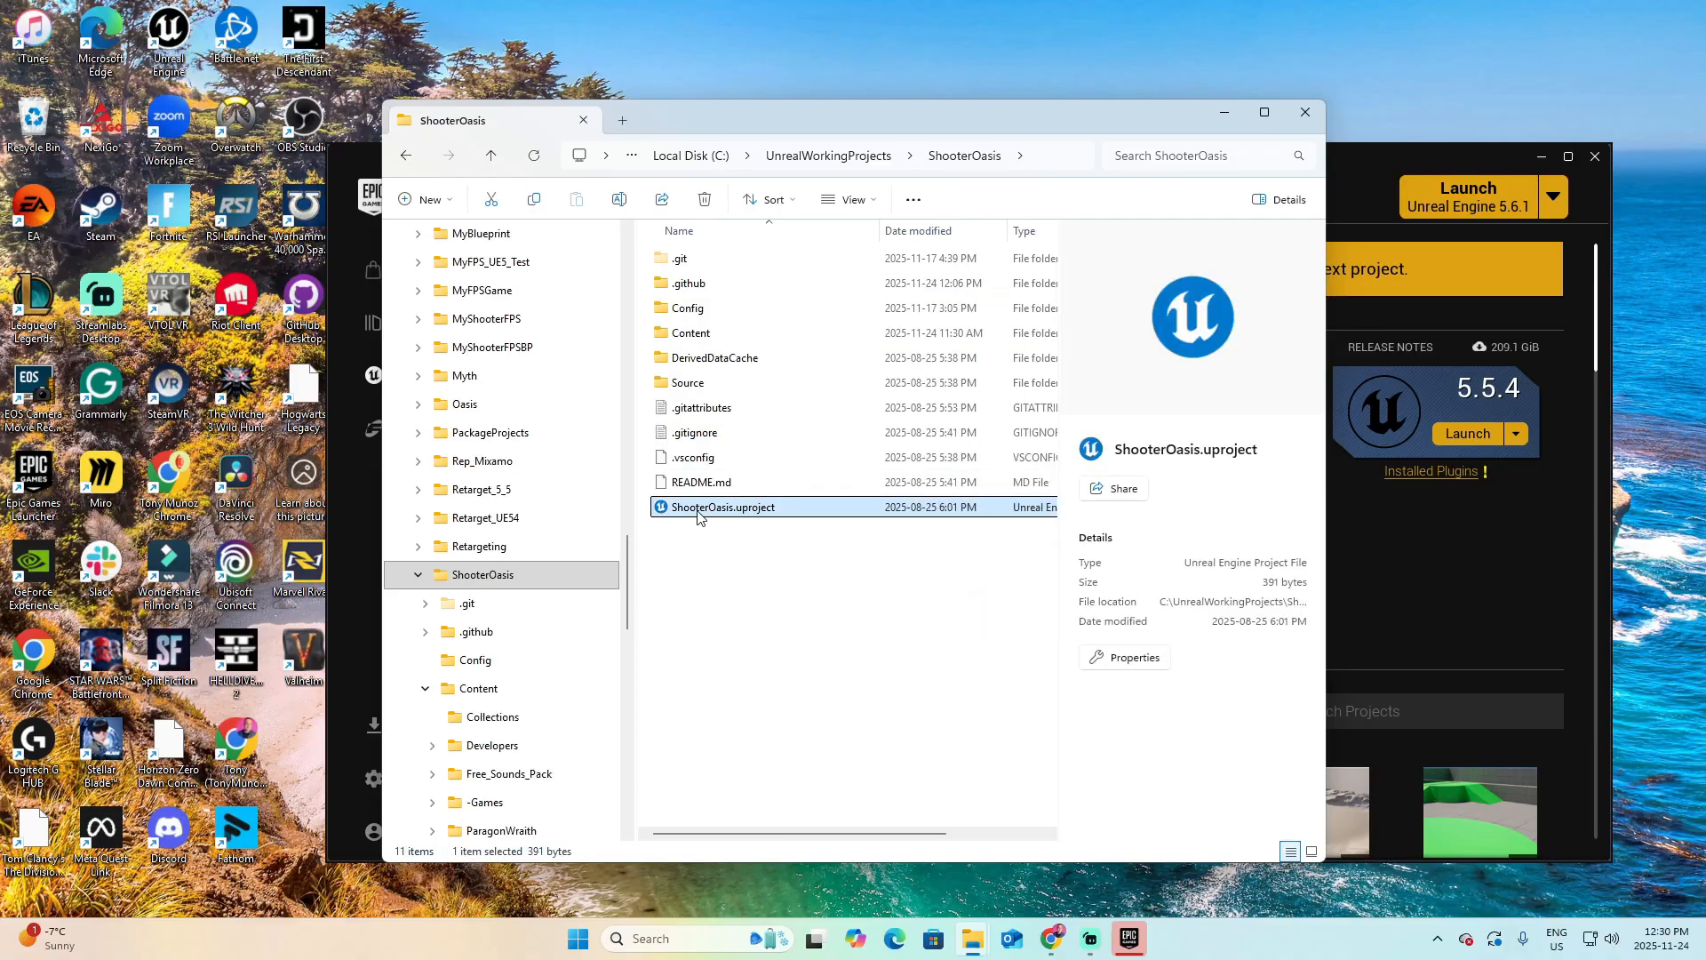
{"action": "right_click", "coordinate": [699, 516]}
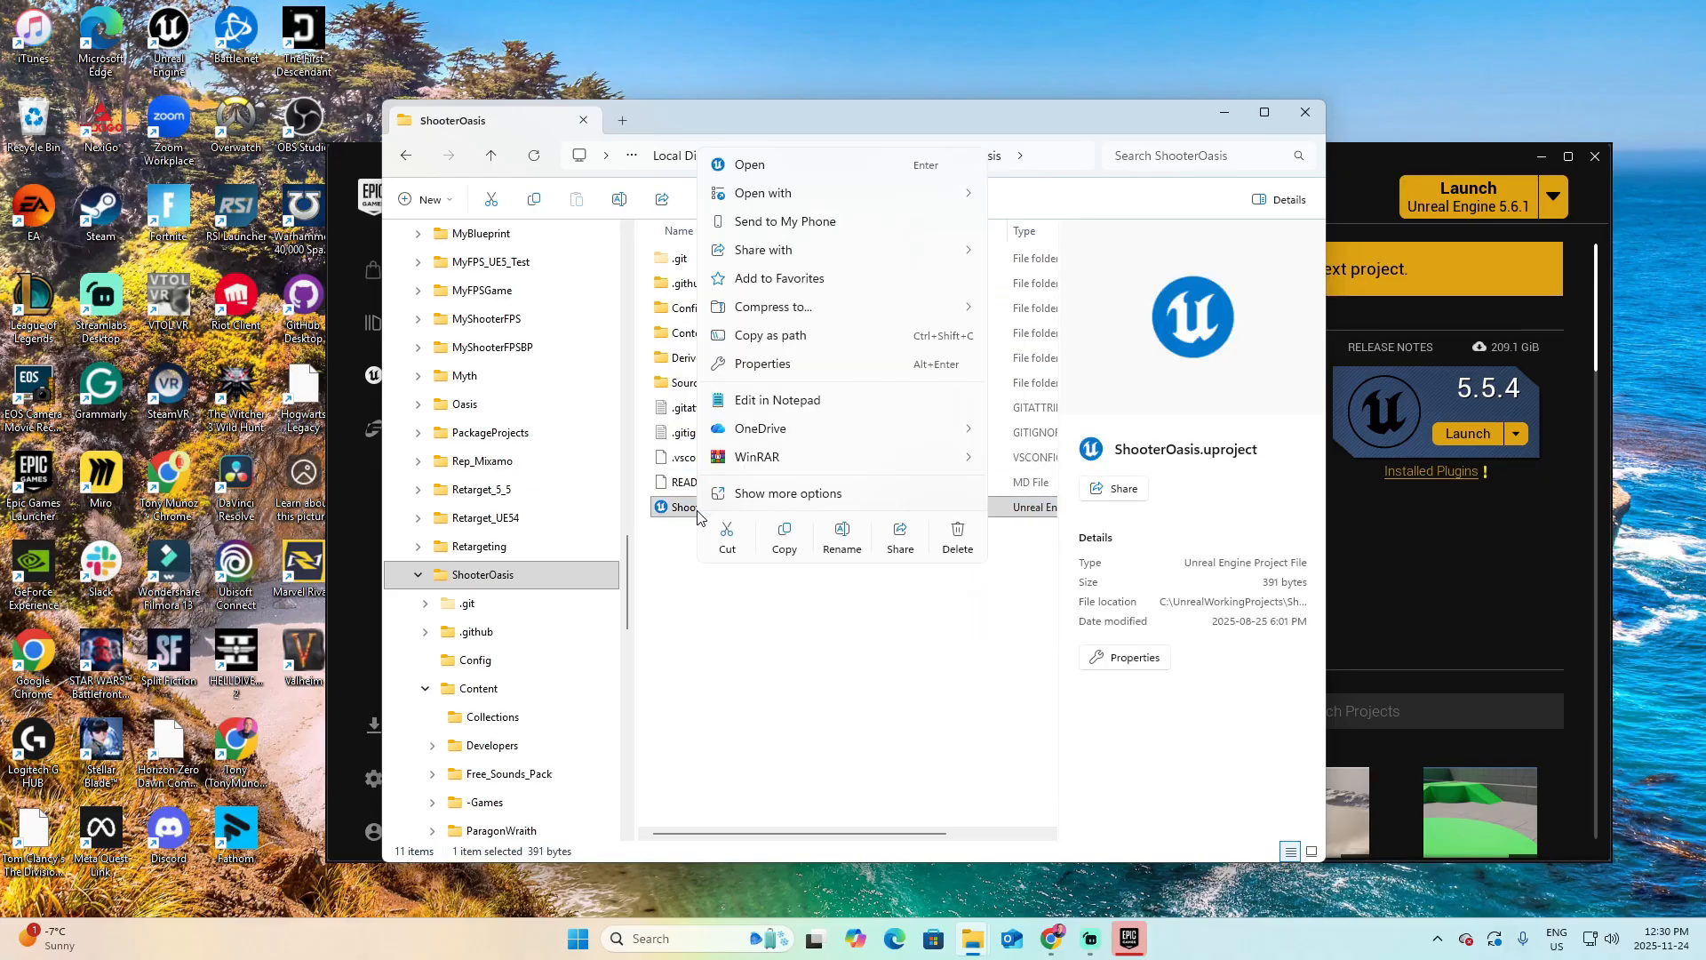
{"action": "left_click", "coordinate": [810, 494]}
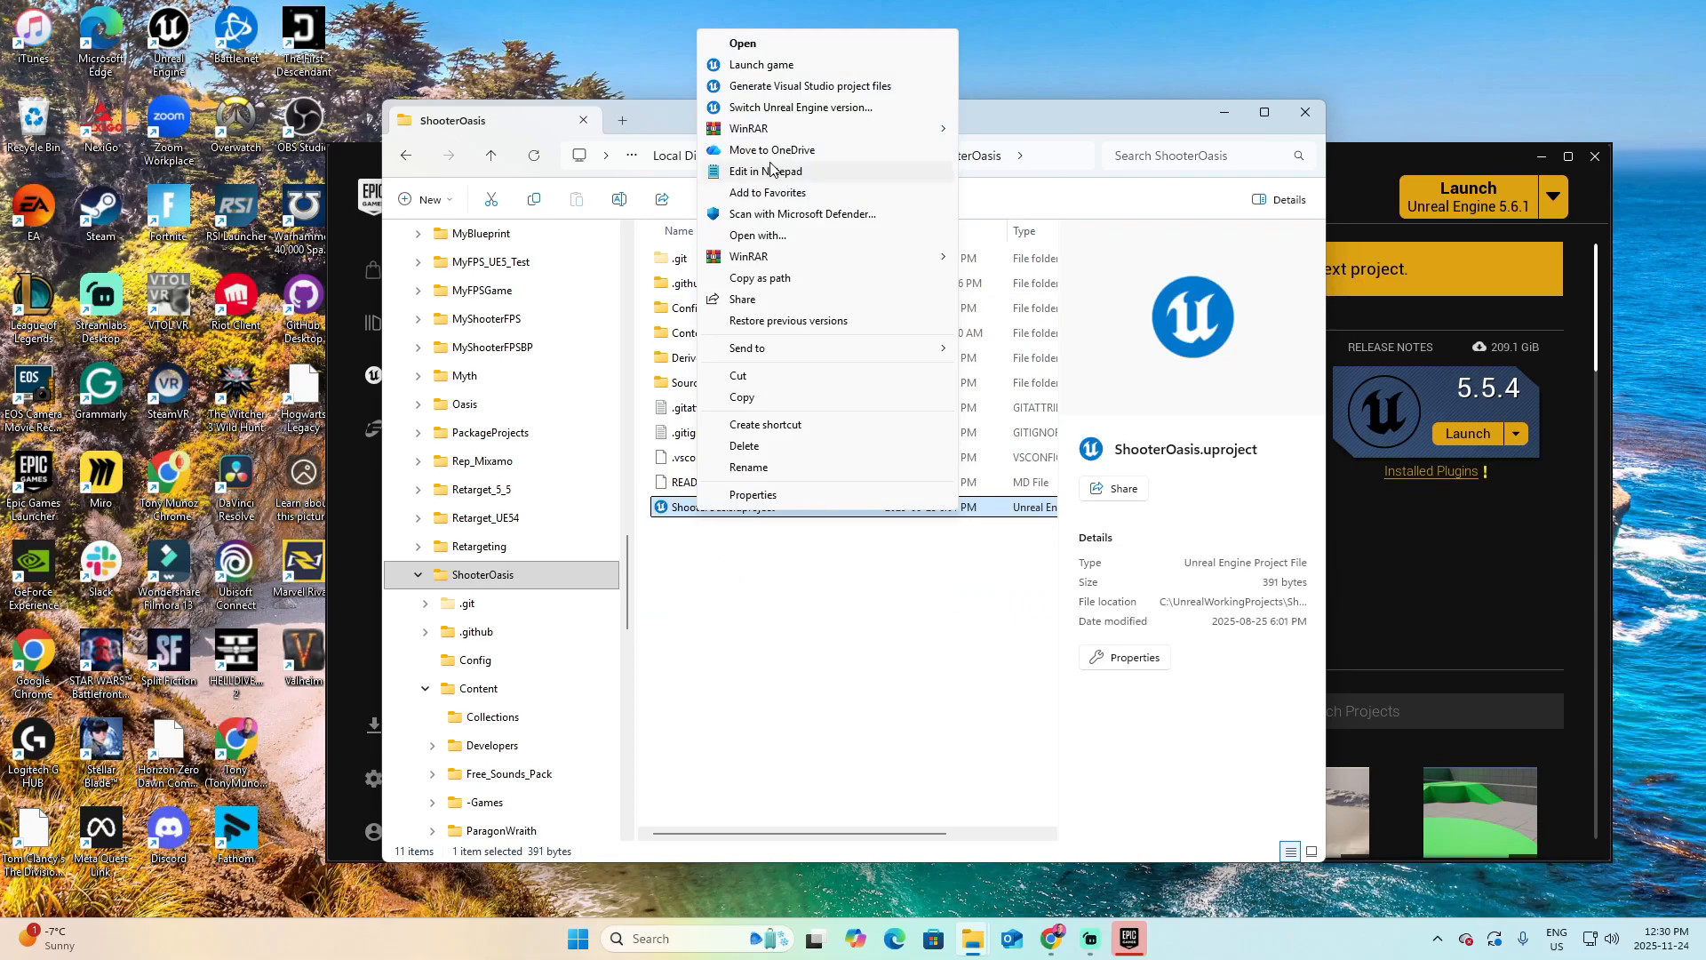
{"action": "left_click", "coordinate": [775, 86]}
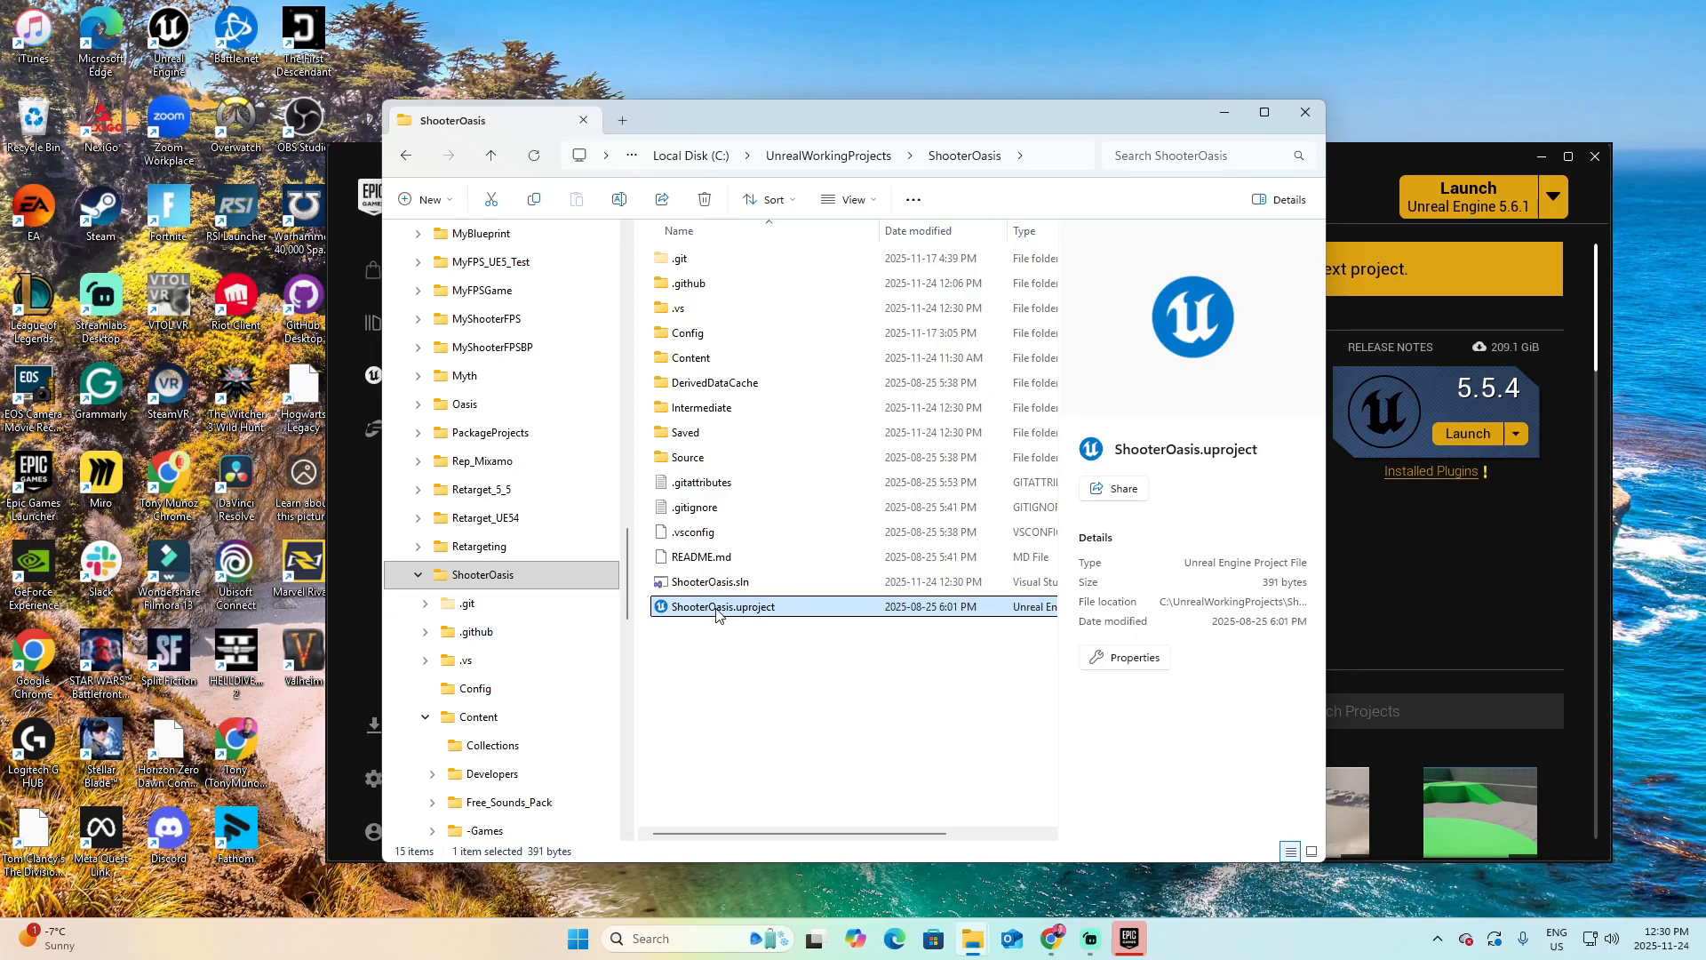
Open ShooterOasis.uproject and agree to rebuild the missing ShooterOasis module
{"action": "double_click", "coordinate": [720, 615]}
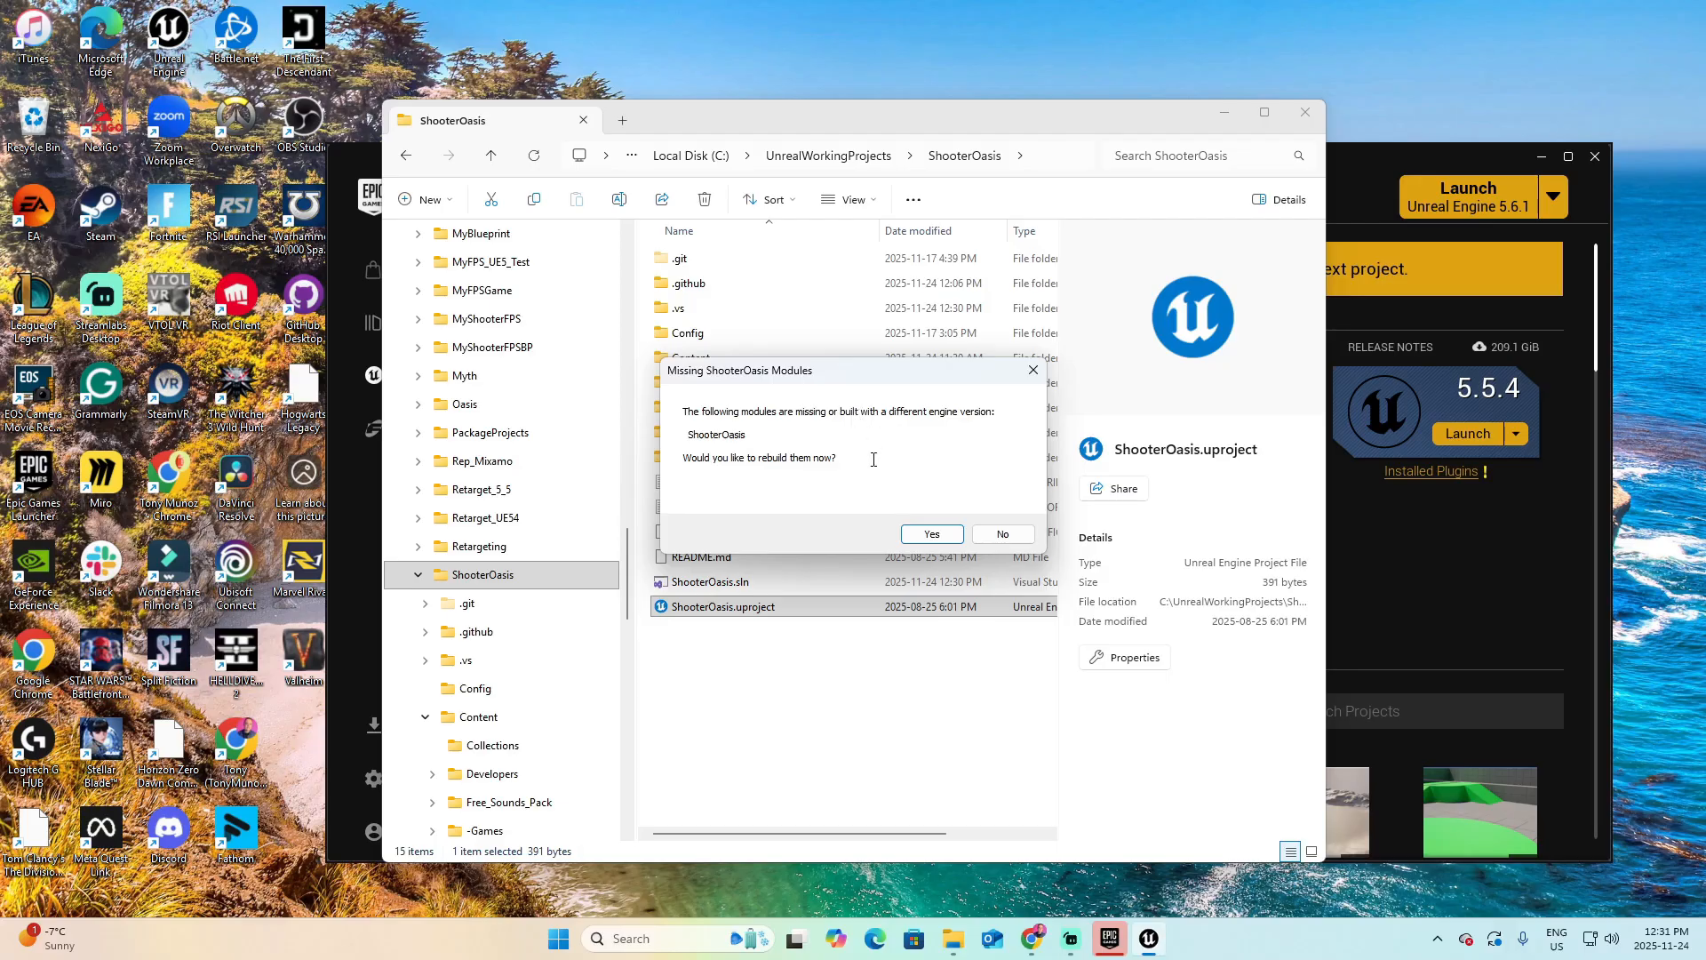
{"action": "left_click", "coordinate": [932, 534]}
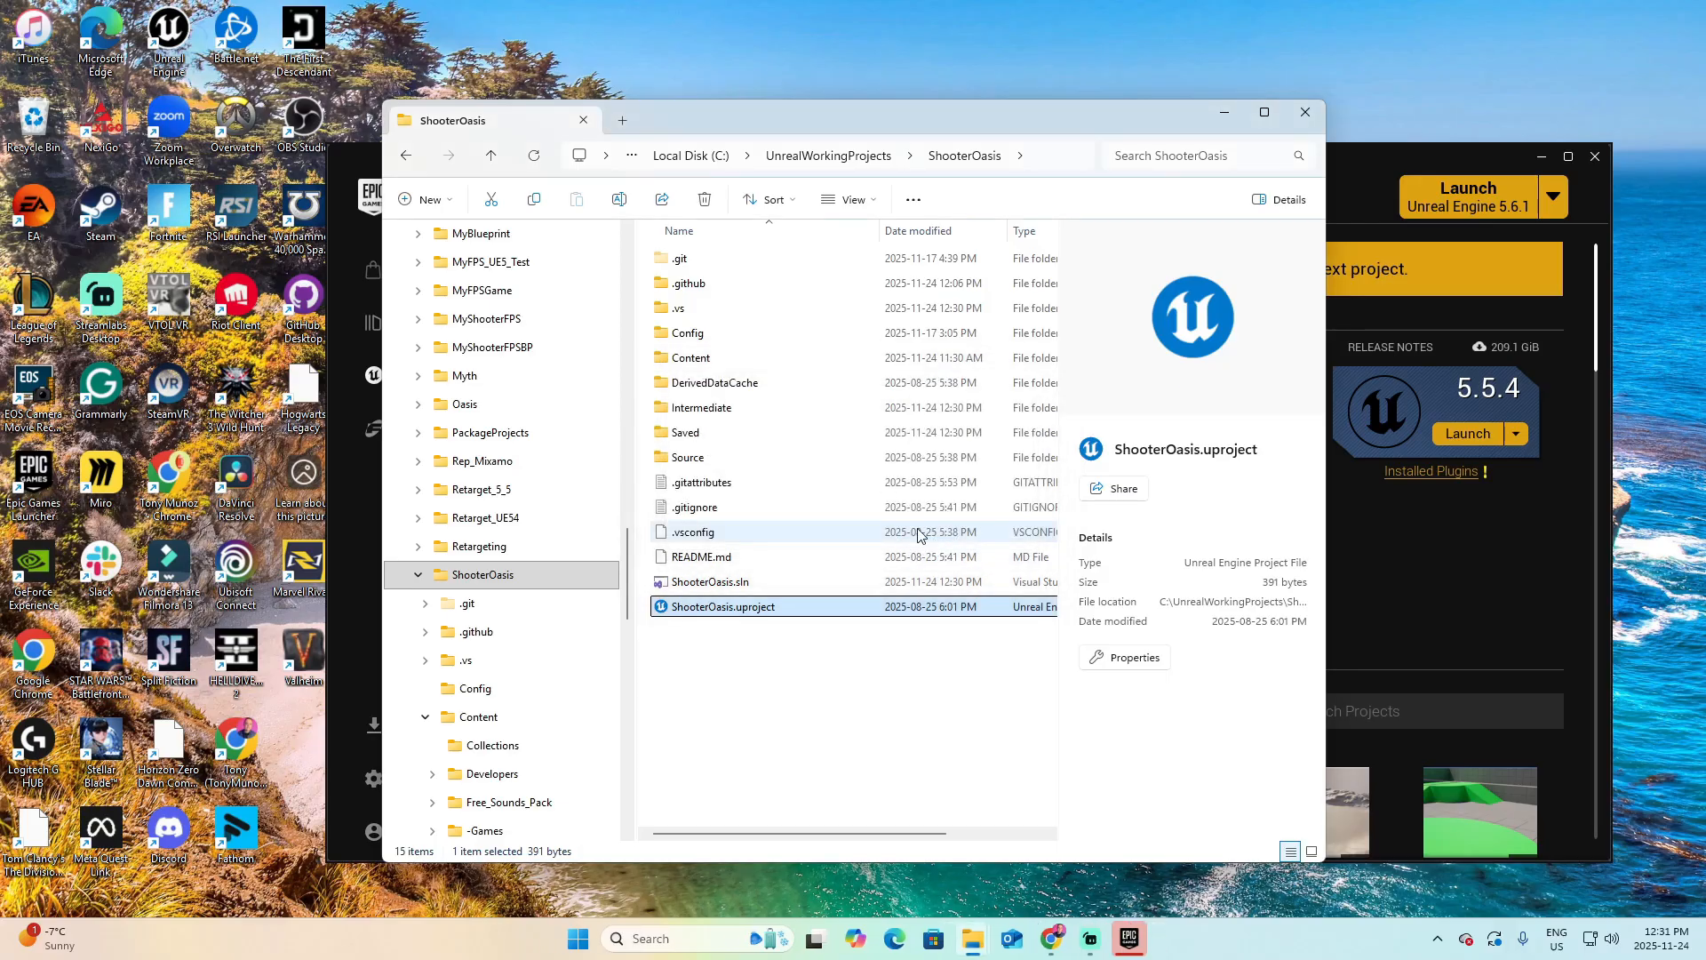